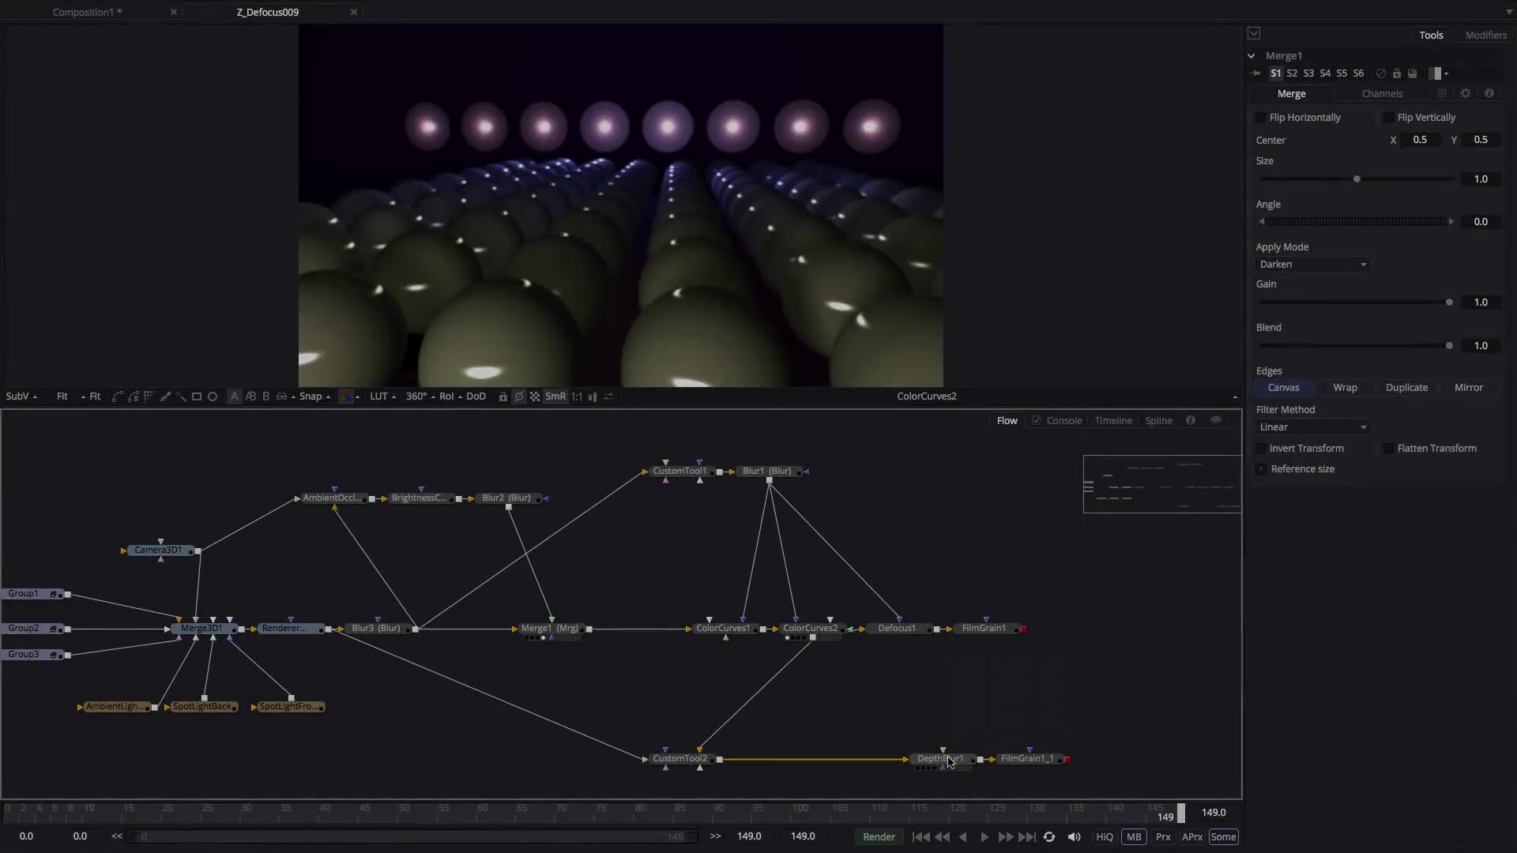
# Compare the DepthBlur1 and Defocus1 results by viewing the depth-of-field image full screen
pyautogui.click(948, 759)
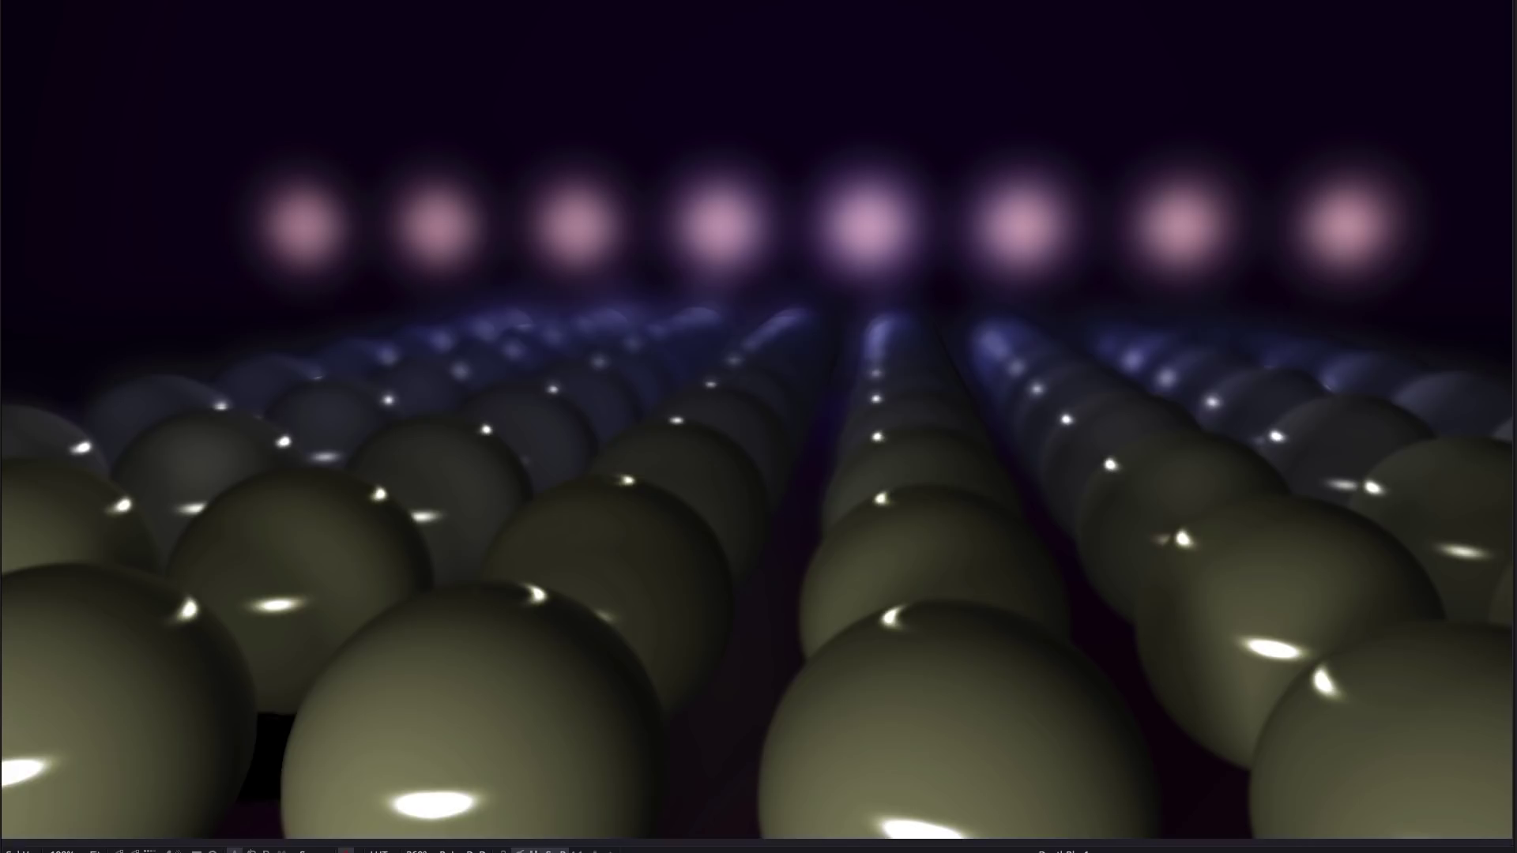
pyautogui.press('F4')
pyautogui.click(899, 630)
pyautogui.press('F4')
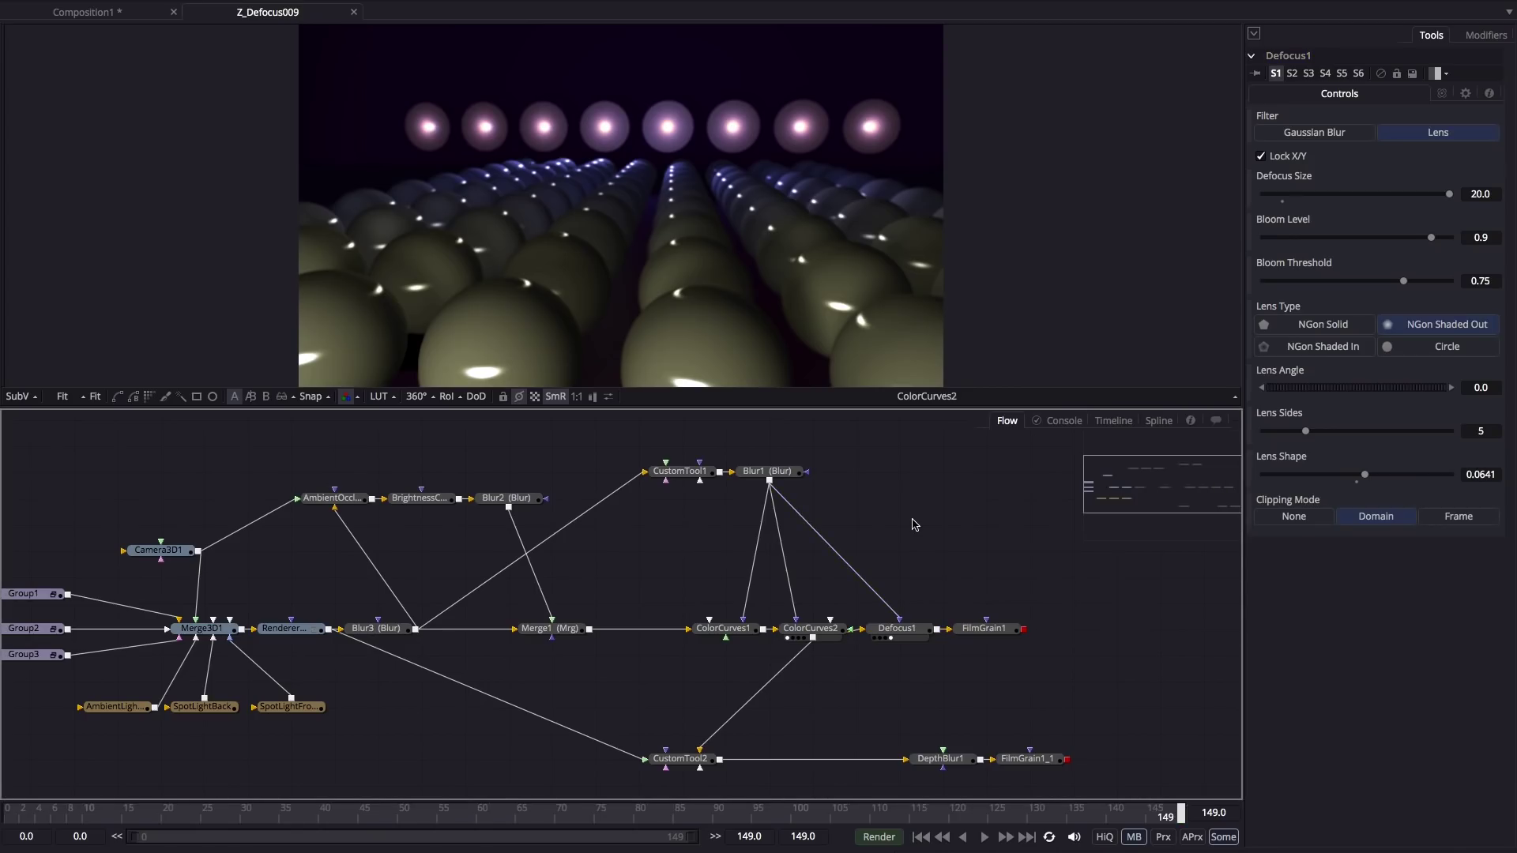
# Inspect the output channel settings of Renderer3D1 and the intermediate expressions of CustomTool1, and show CustomTool1's depth matte in the viewer
pyautogui.click(272, 638)
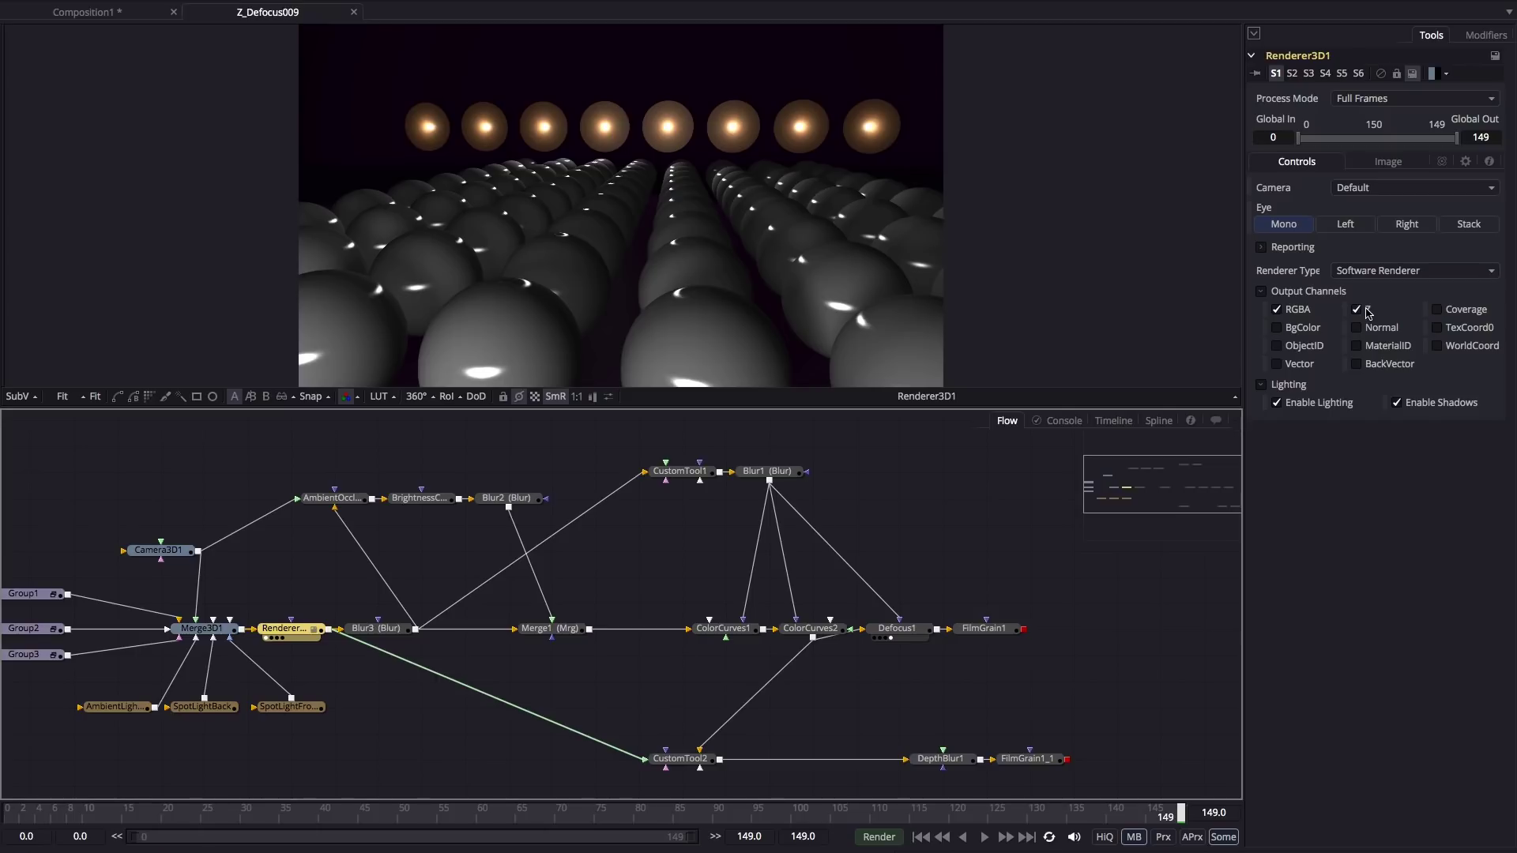
pyautogui.click(680, 518)
pyautogui.click(690, 472)
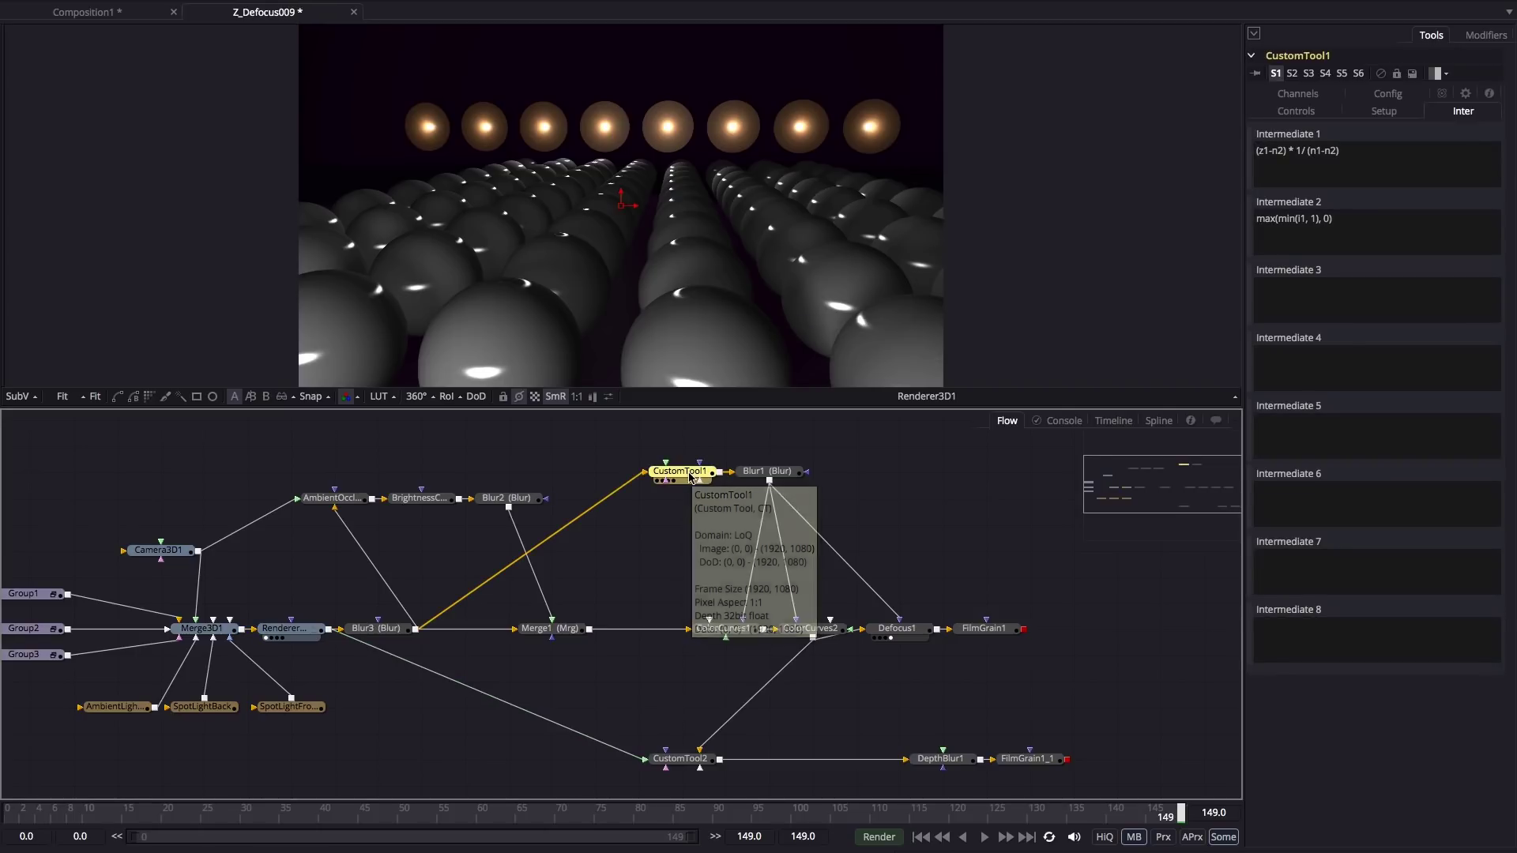
pyautogui.moveTo(691, 474); pyautogui.dragTo(652, 250)
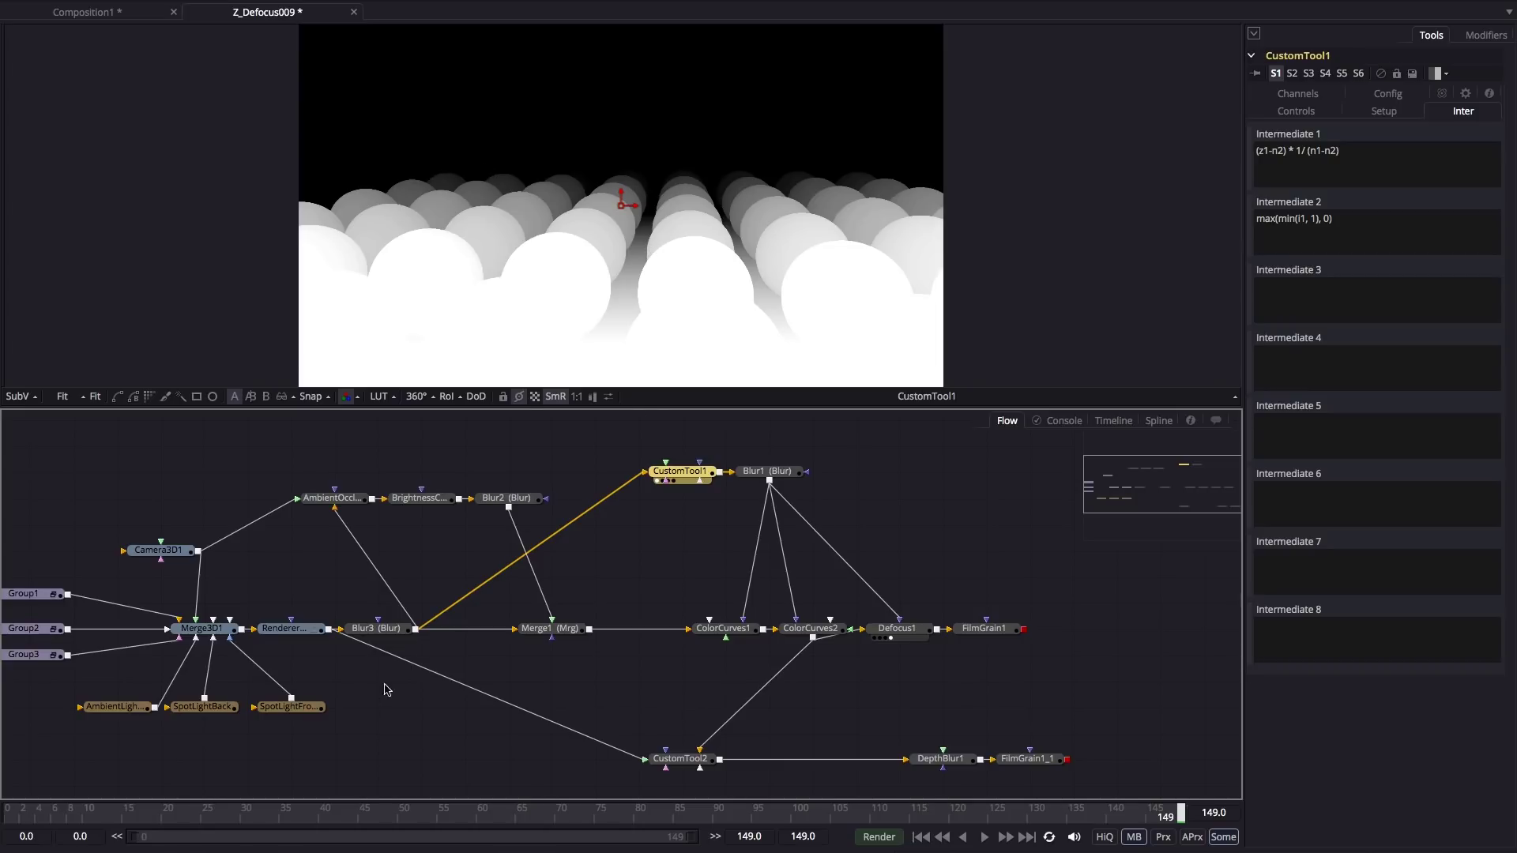
# Compare Renderer3D1's colour image and Z channel with the remapped depth output of CustomTool1
pyautogui.moveTo(294, 630); pyautogui.dragTo(619, 164)
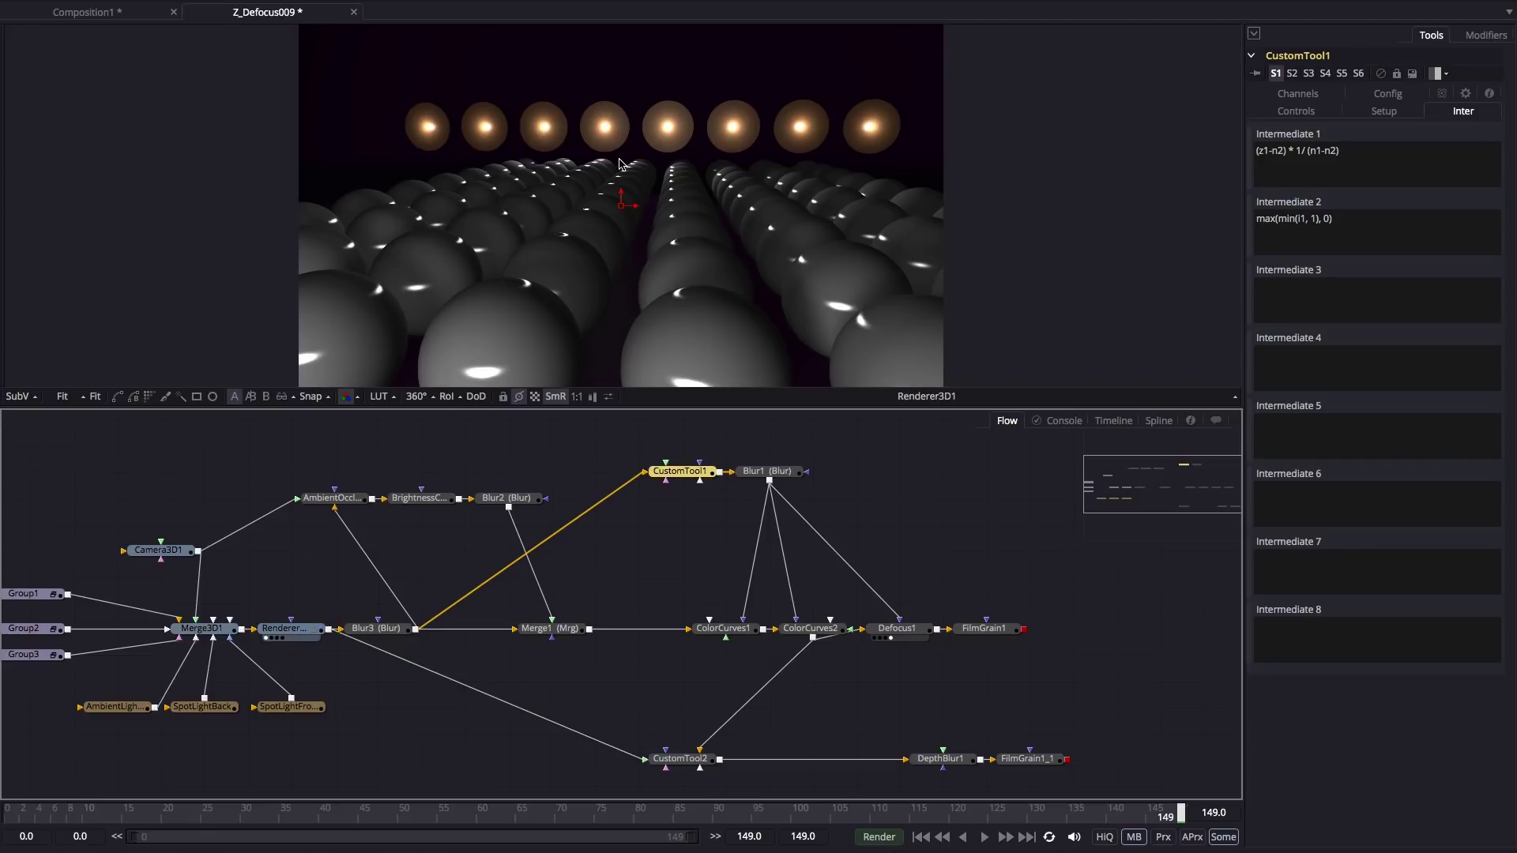
pyautogui.press('z')
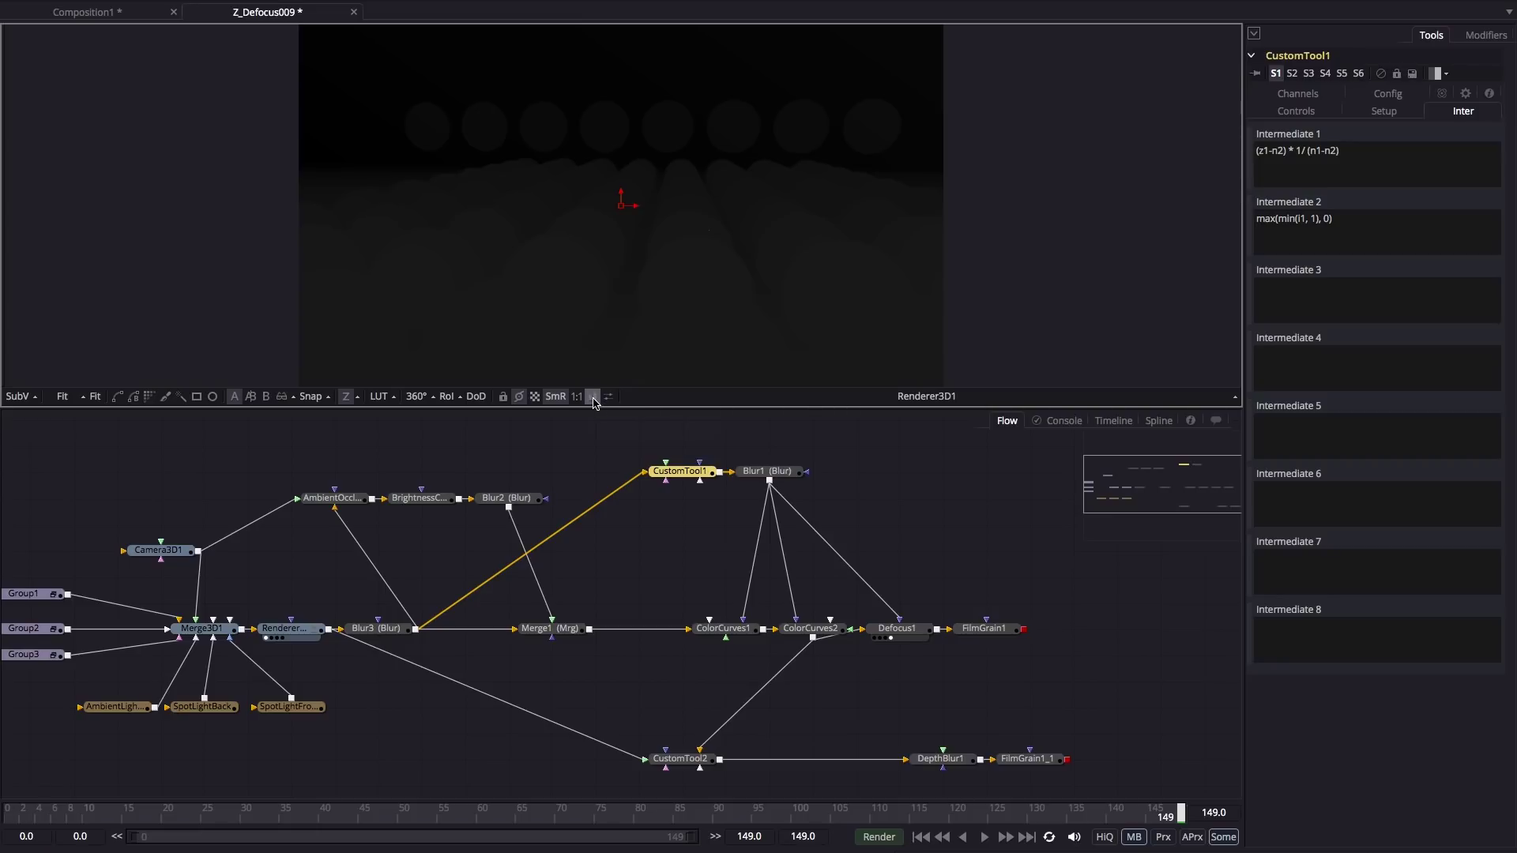
pyautogui.press('1')
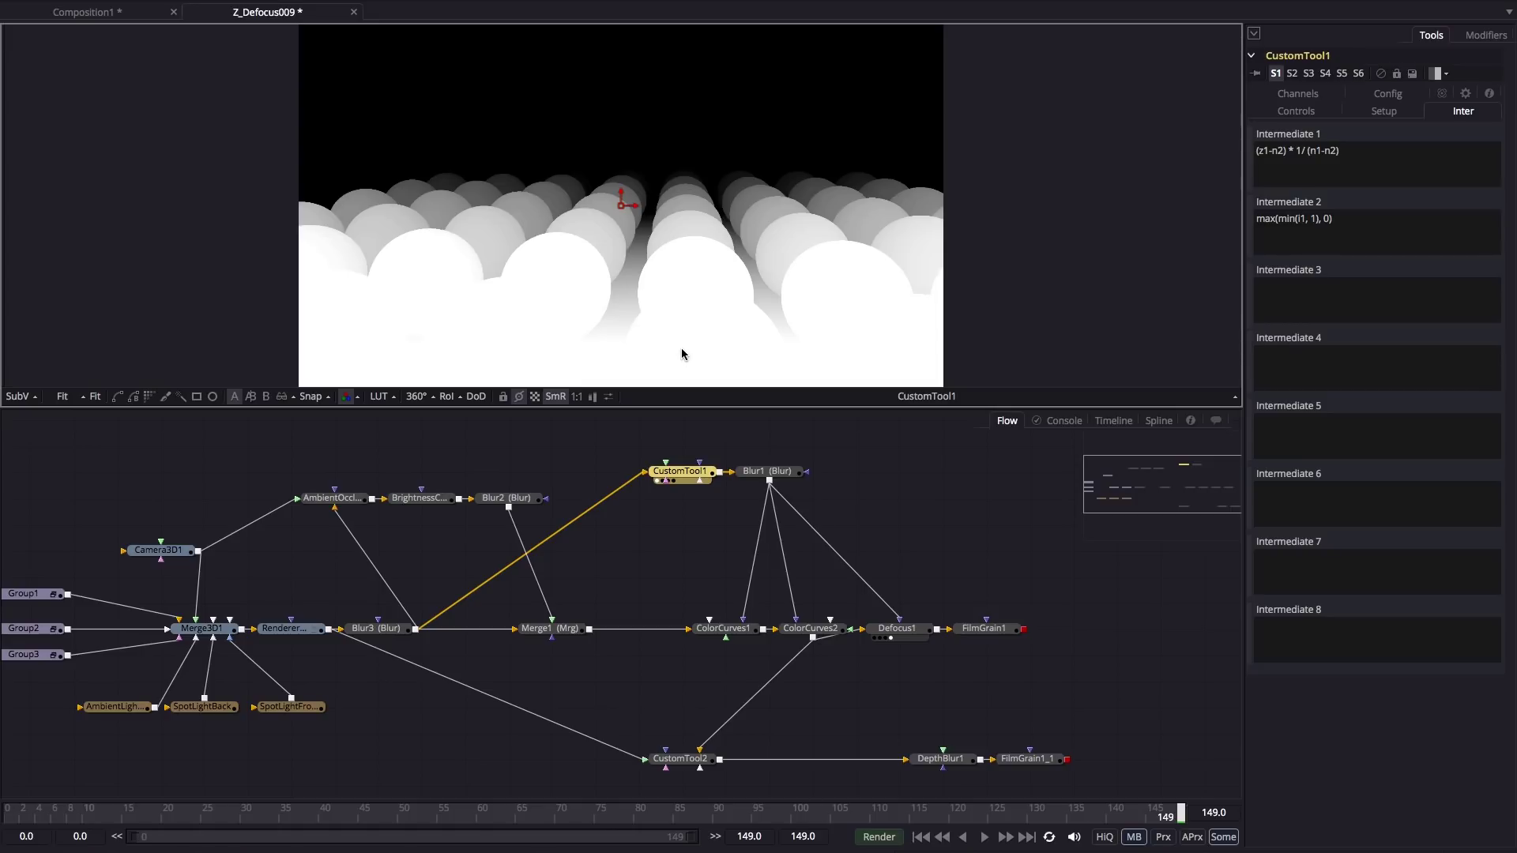
pyautogui.moveTo(289, 628); pyautogui.dragTo(703, 321)
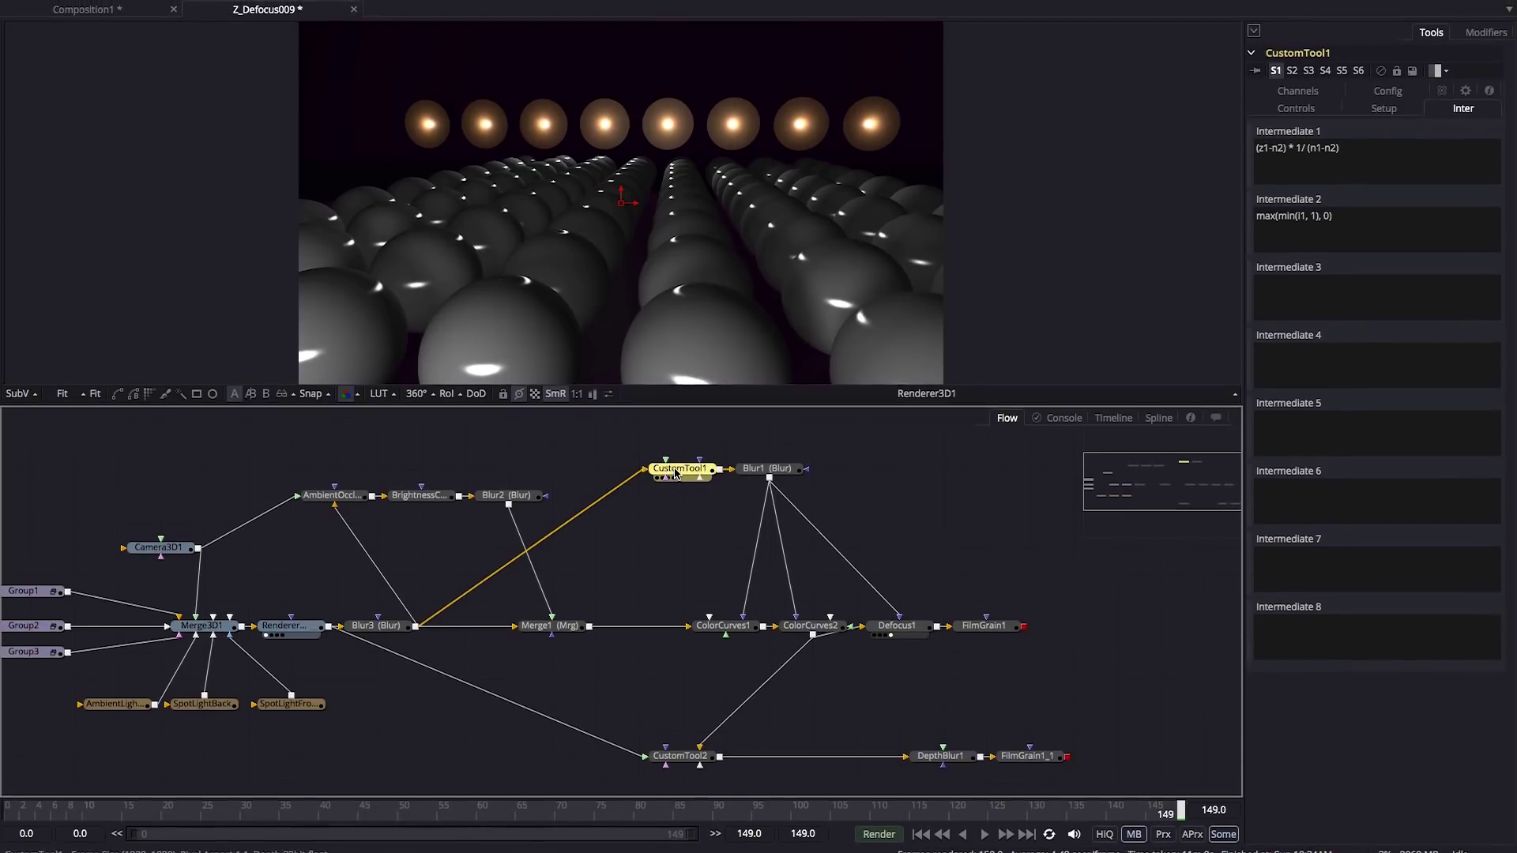
pyautogui.moveTo(675, 473)
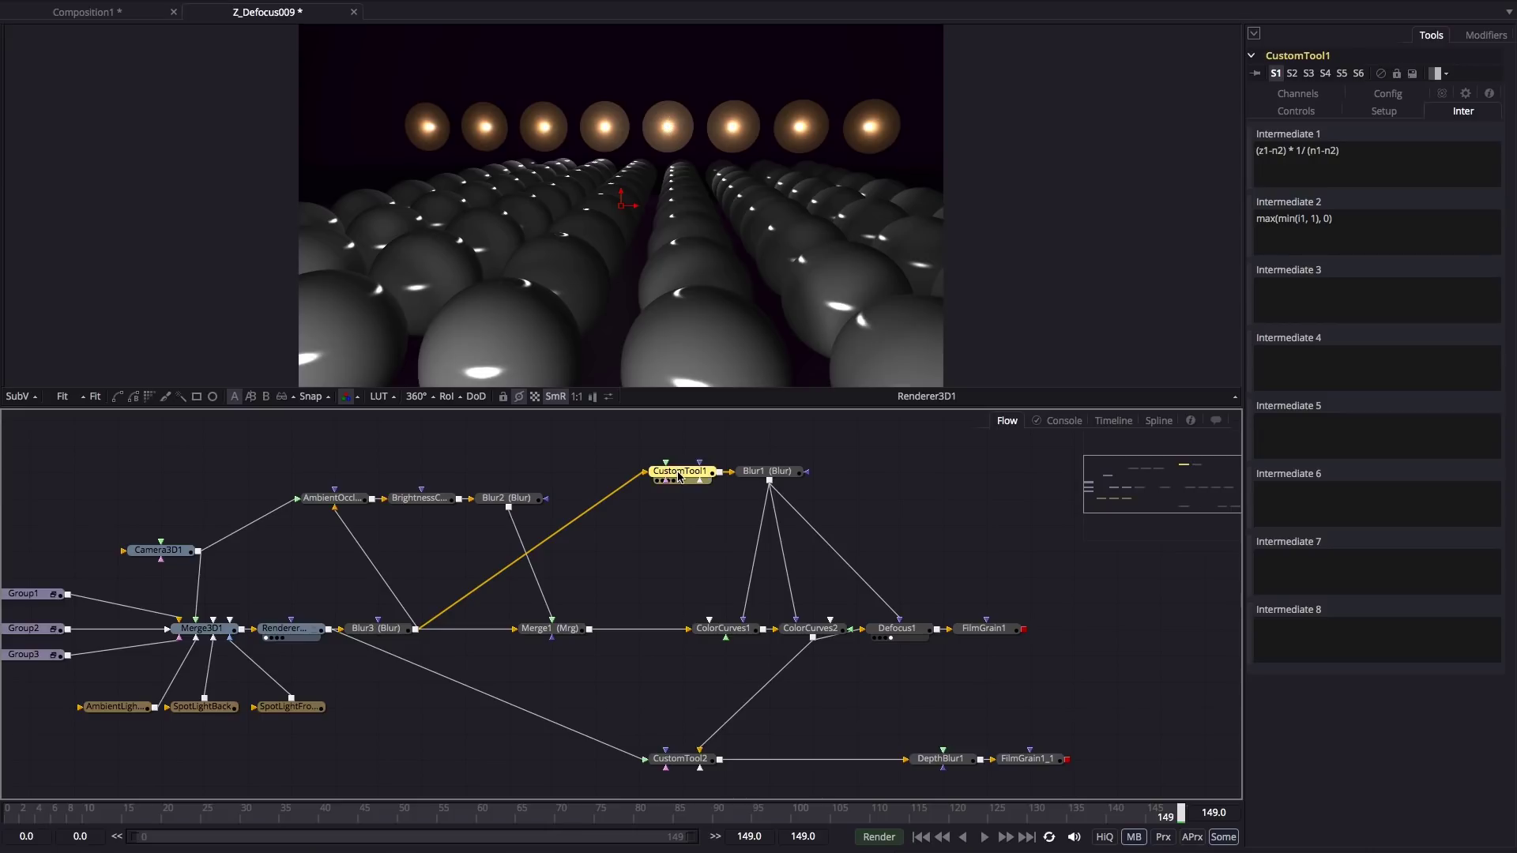
# Add a Custom Tool node below CustomTool1 and connect the output of Blur3 to its input
pyautogui.click(692, 519)
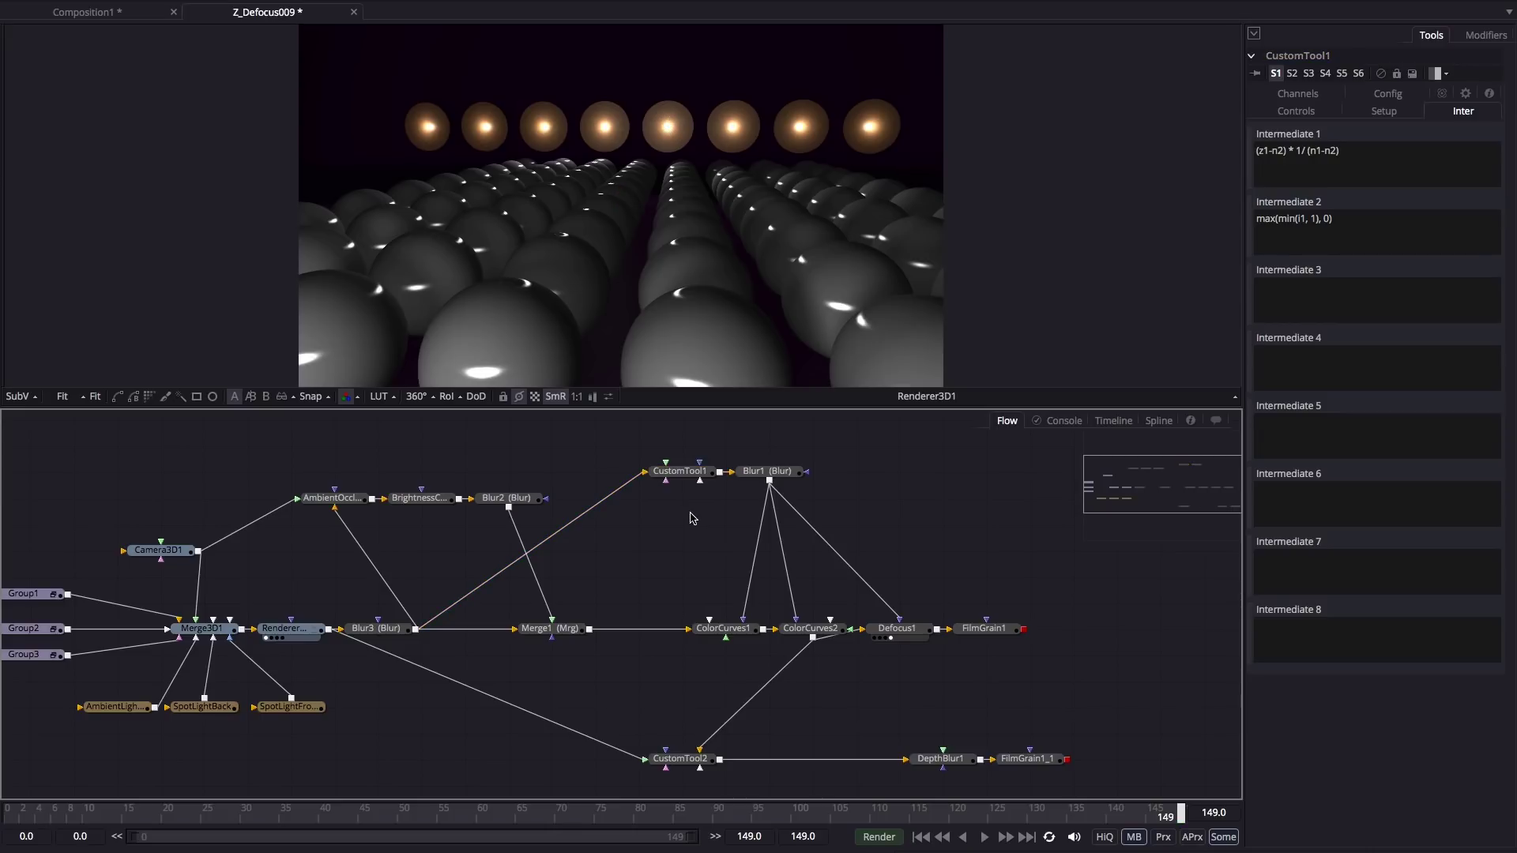
pyautogui.hotkey('ctrl', 'space')
pyautogui.write('cu')
pyautogui.press('Down')
pyautogui.press('Down')
pyautogui.press('Down')
pyautogui.press('Return')
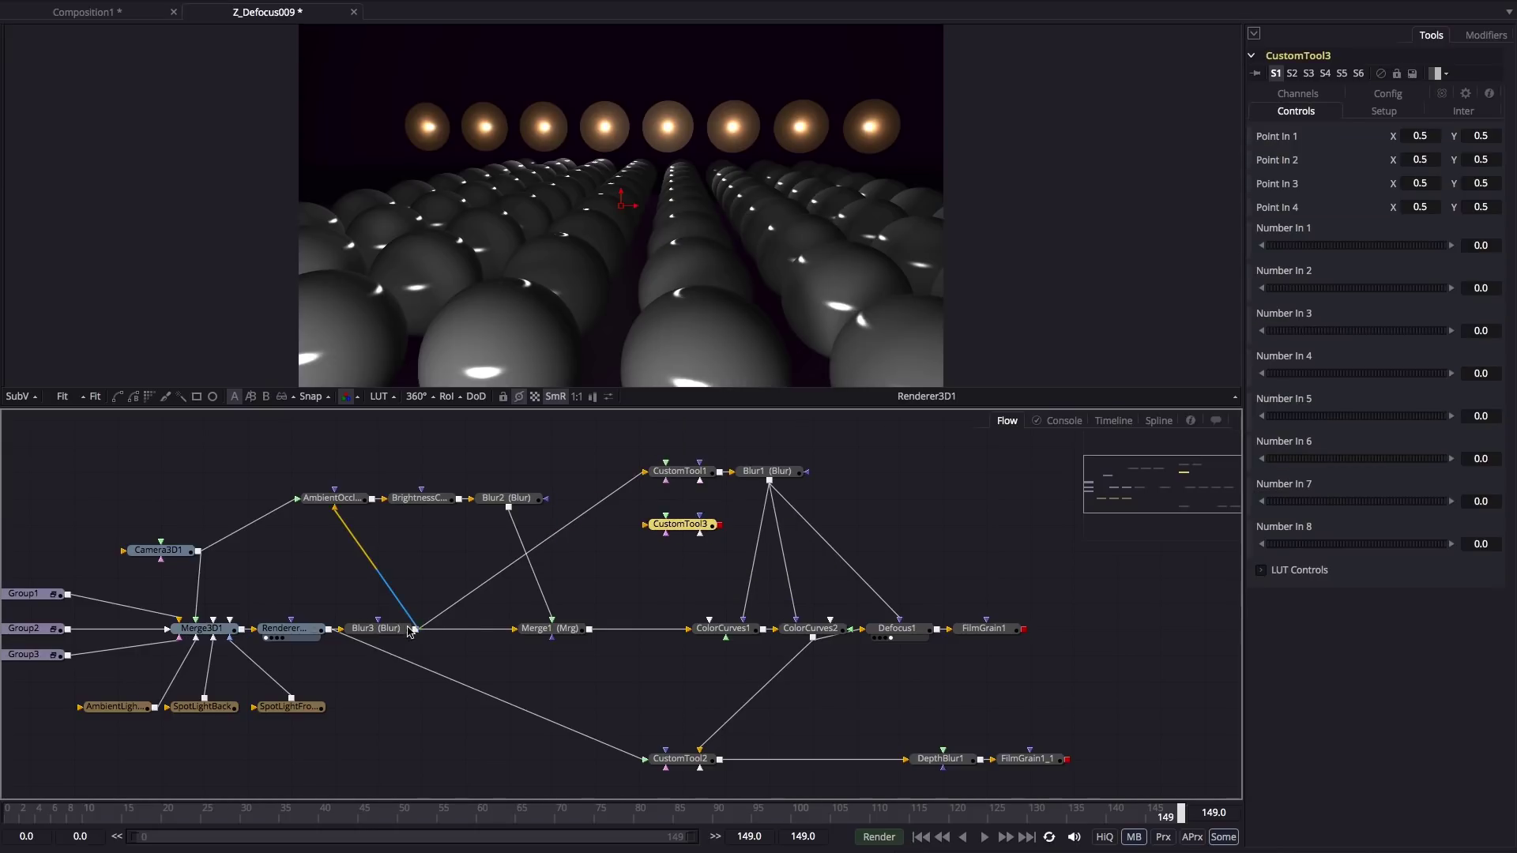
pyautogui.moveTo(415, 630); pyautogui.dragTo(682, 534)
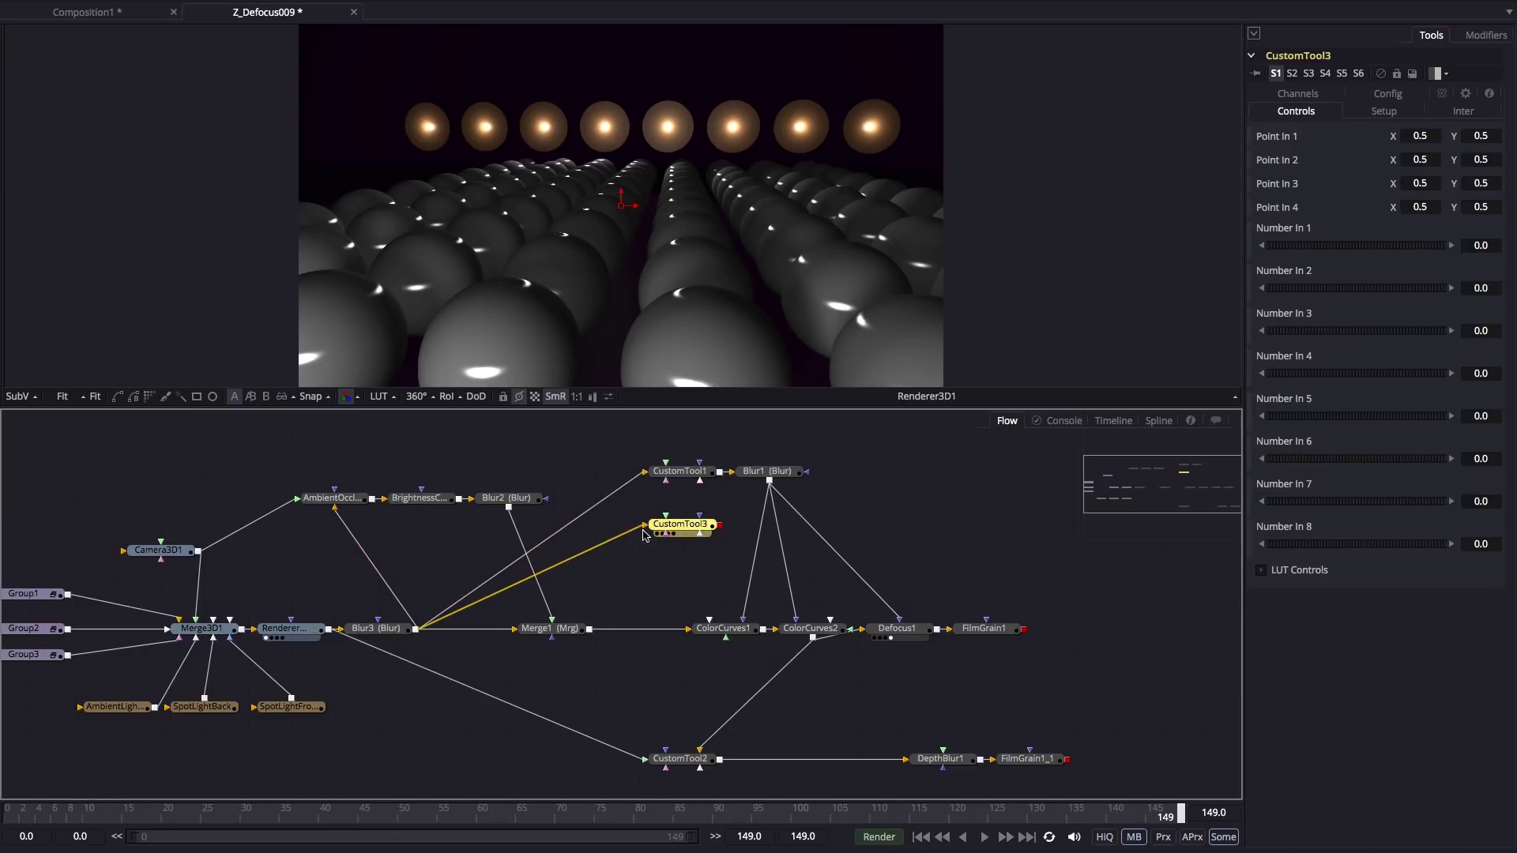
# Check the Blur3 settings and show the new custom tool's output in the viewer
pyautogui.click(372, 630)
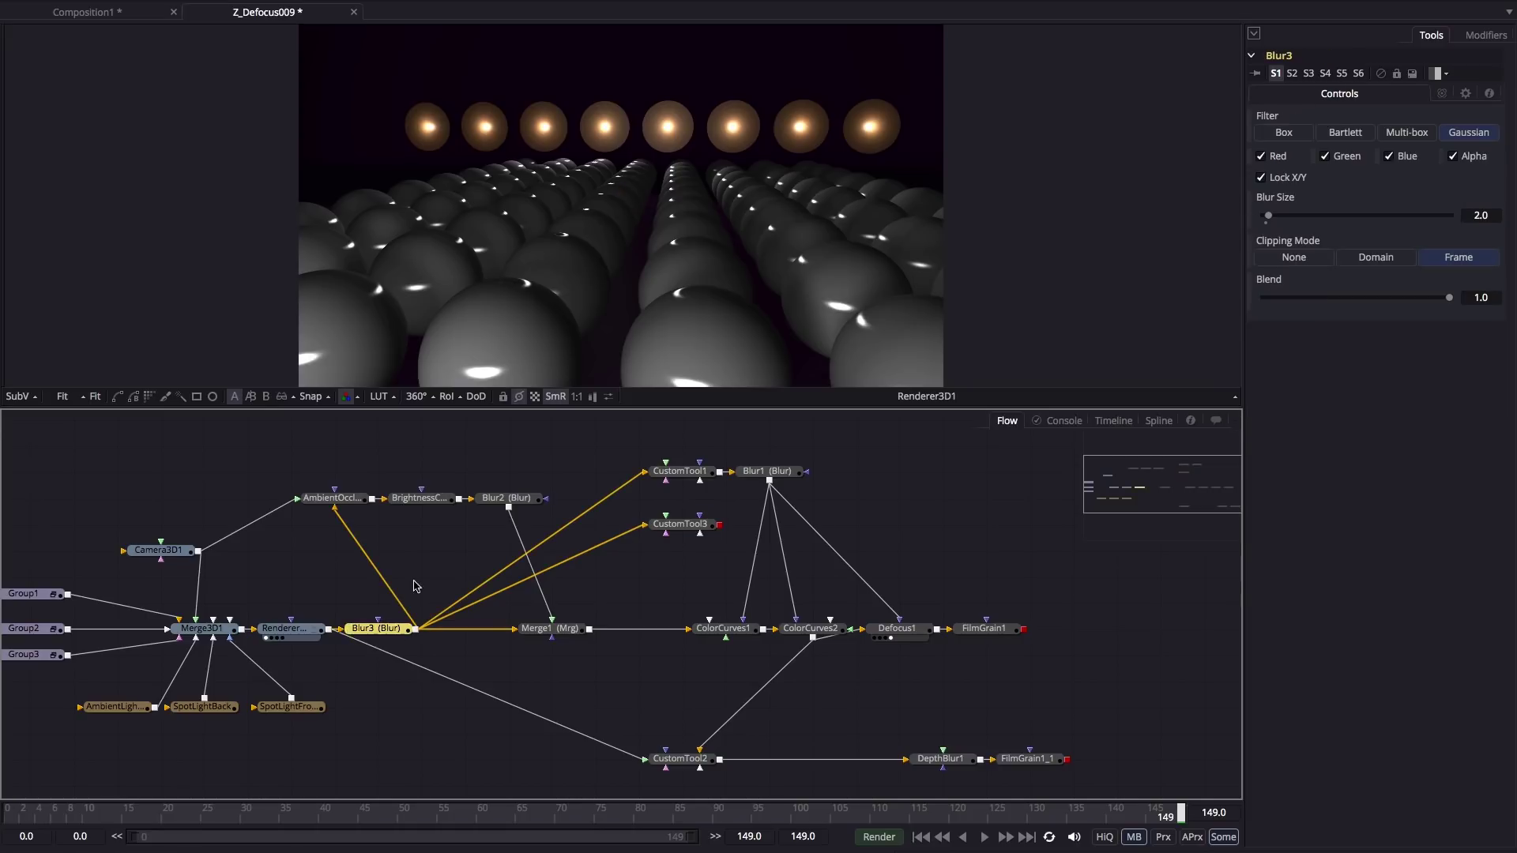
pyautogui.click(684, 531)
pyautogui.press('1')
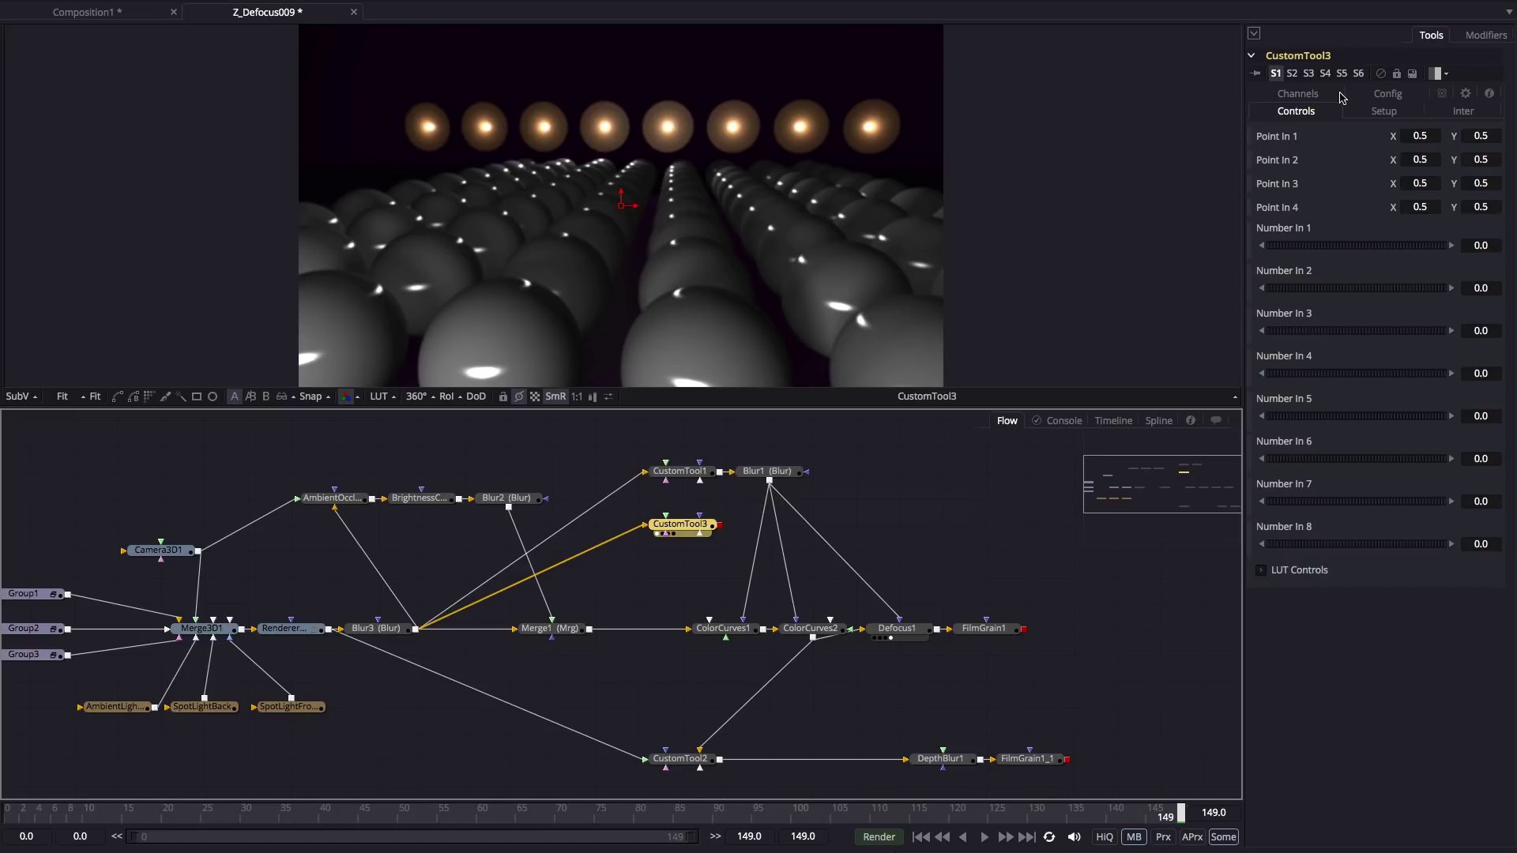
# Rename the first two number controls of the new custom tool to Near and Far
pyautogui.click(1392, 94)
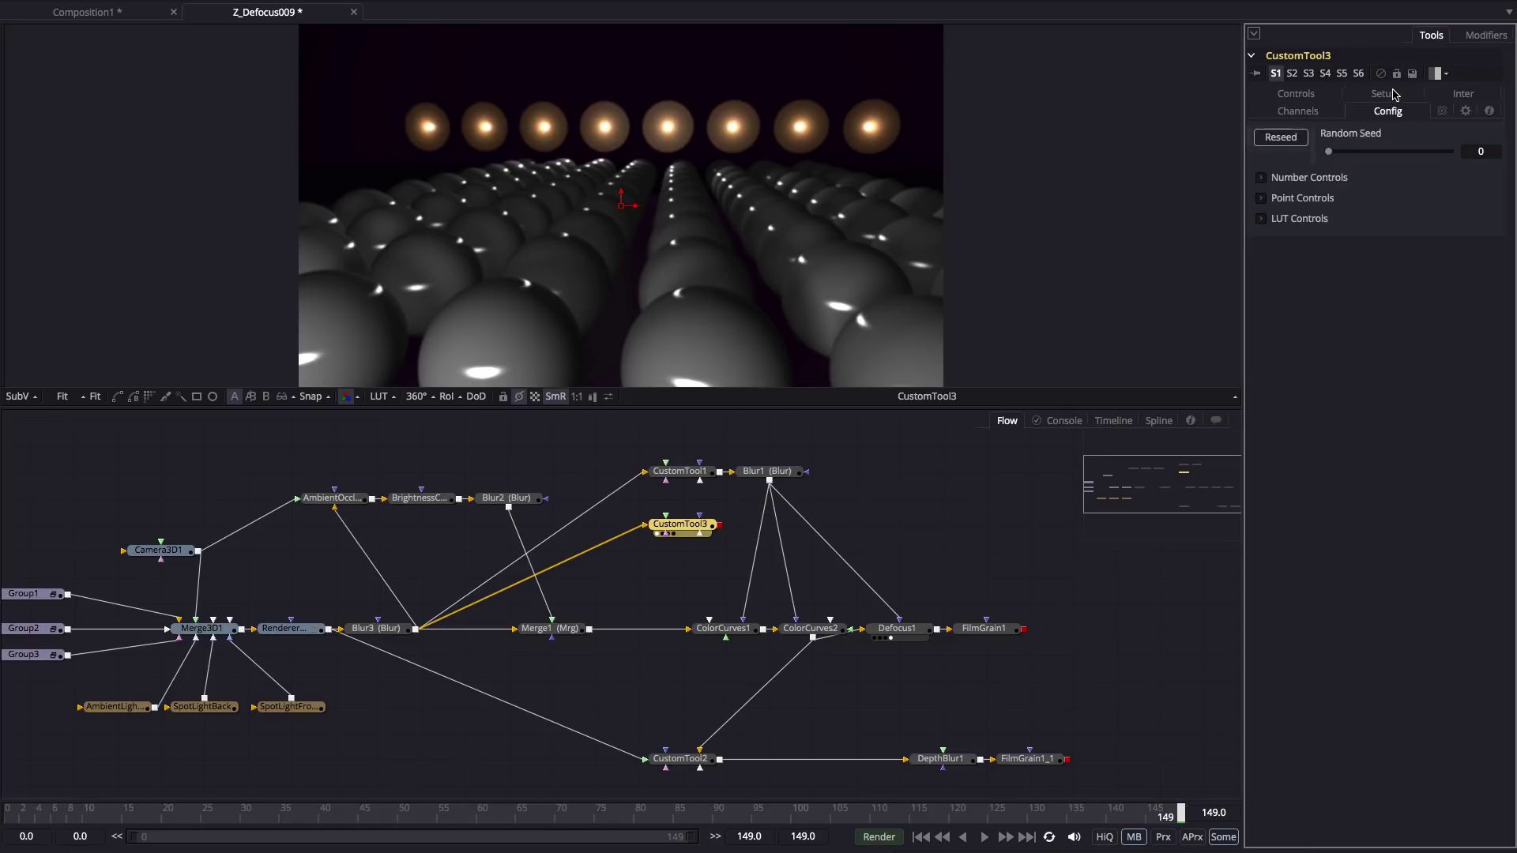
pyautogui.click(1262, 178)
pyautogui.moveTo(1349, 231); pyautogui.dragTo(1145, 221)
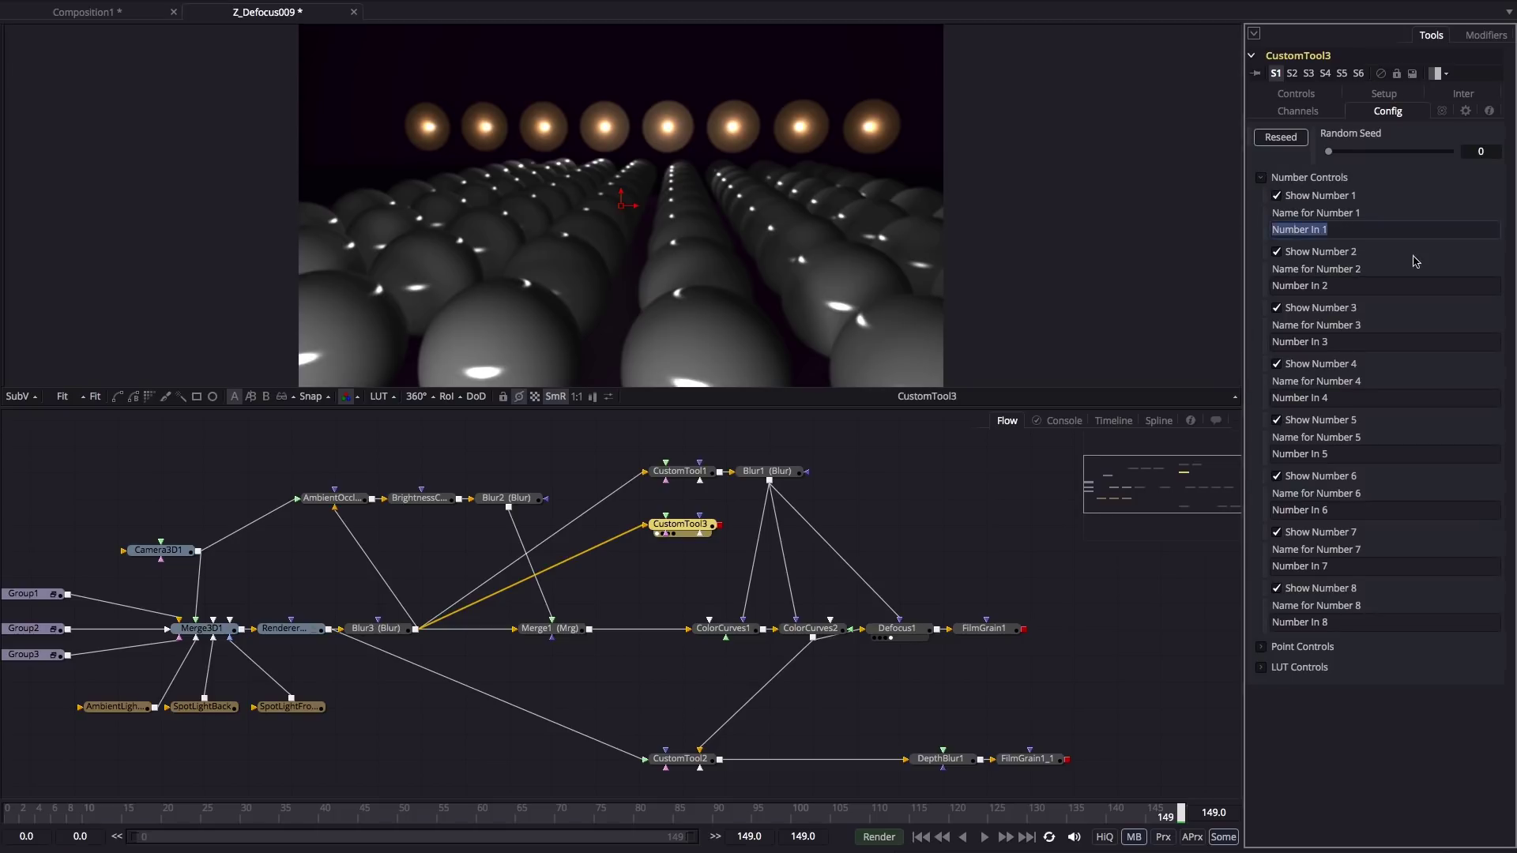
pyautogui.write('N')
pyautogui.moveTo(1361, 286); pyautogui.dragTo(1074, 279)
pyautogui.write('F')
pyautogui.press('Tab')
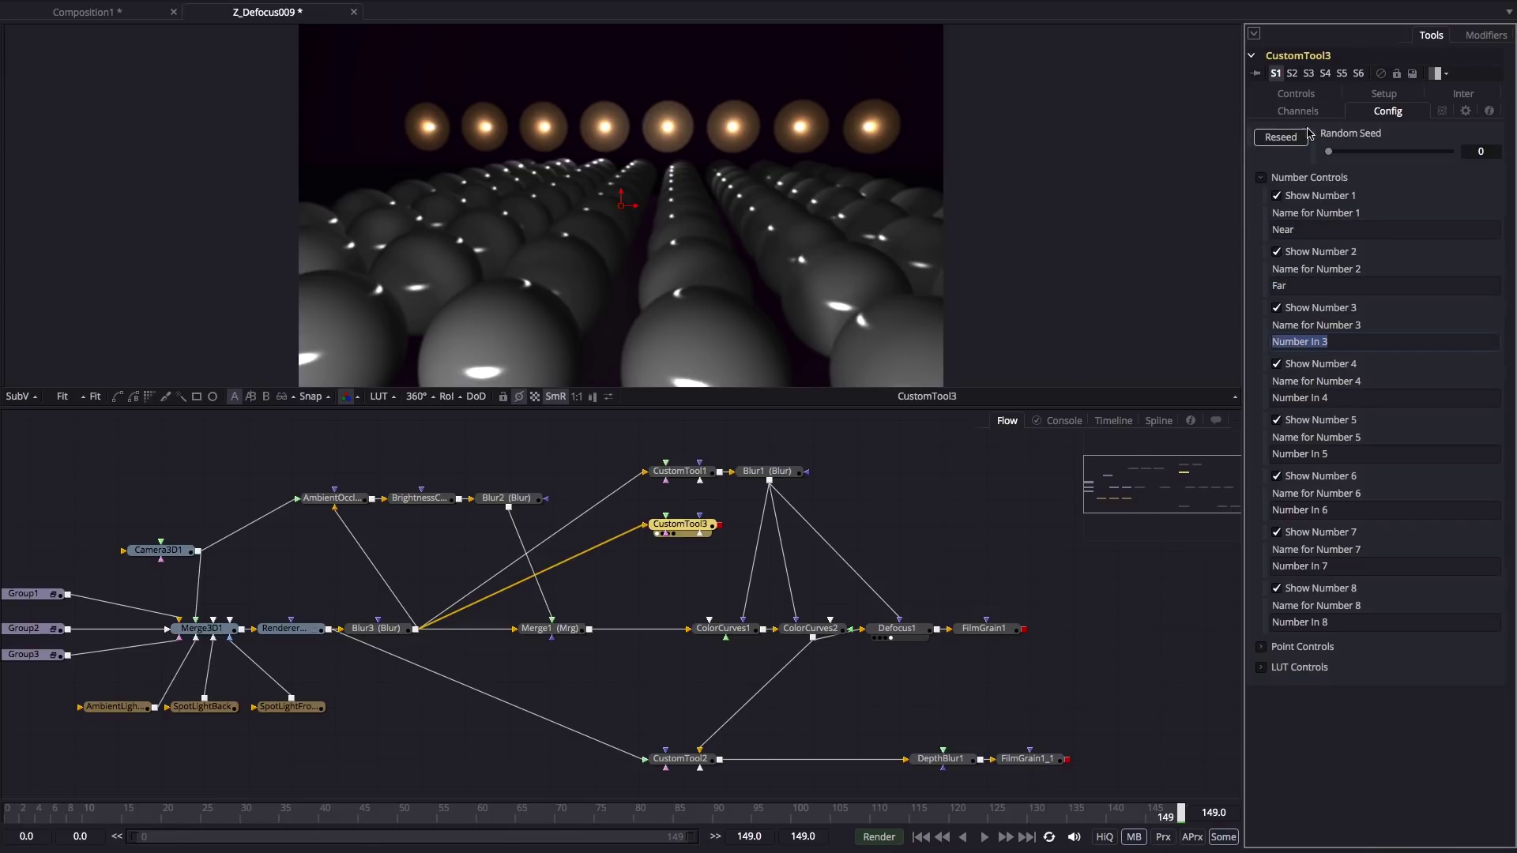
pyautogui.click(1299, 96)
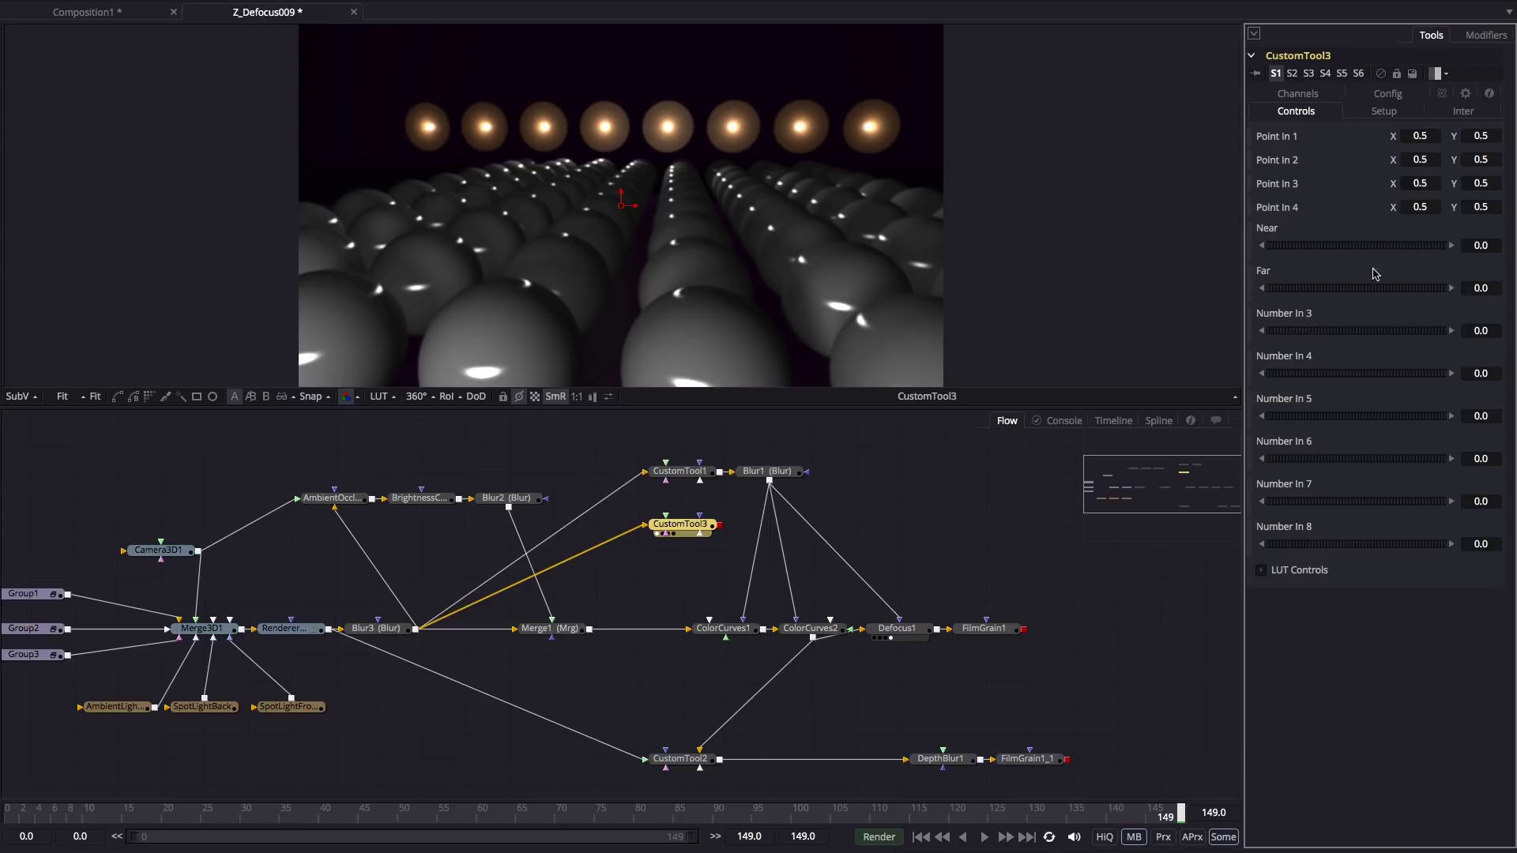
# Copy the formula (z1-n2) * 1/ (n1-n2) from the Remapping text document into the Intermediate 1 expression
pyautogui.click(1464, 111)
pyautogui.press('super+Tab')
pyautogui.moveTo(997, 150); pyautogui.dragTo(382, 129)
pyautogui.press('super+c')
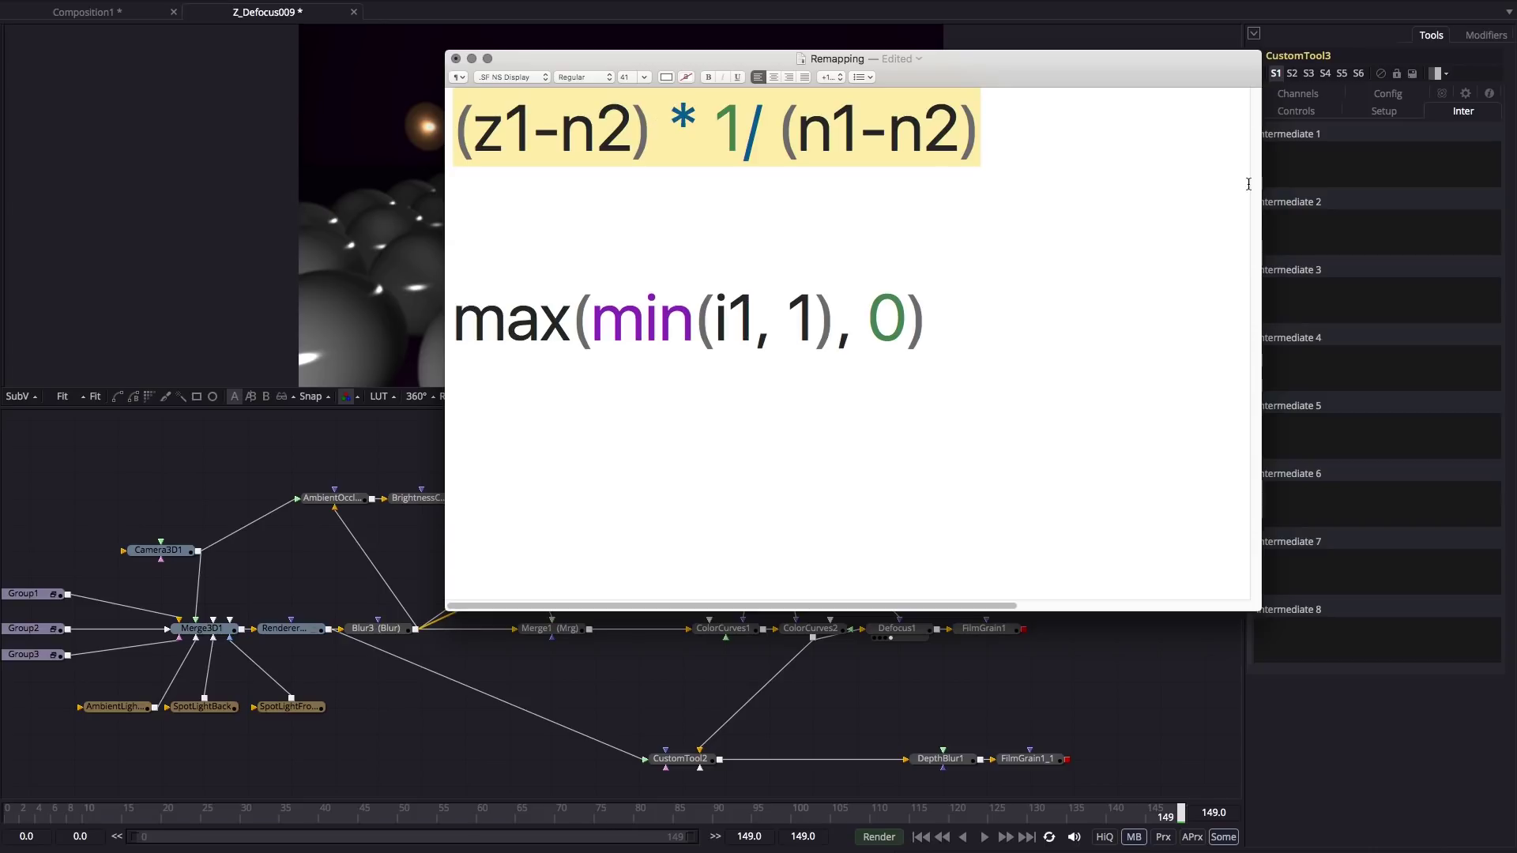
pyautogui.click(1308, 164)
pyautogui.press('super+v')
# Switch back to the Remapping document and examine the terms of the depth remapping formula
pyautogui.press('super+Tab')
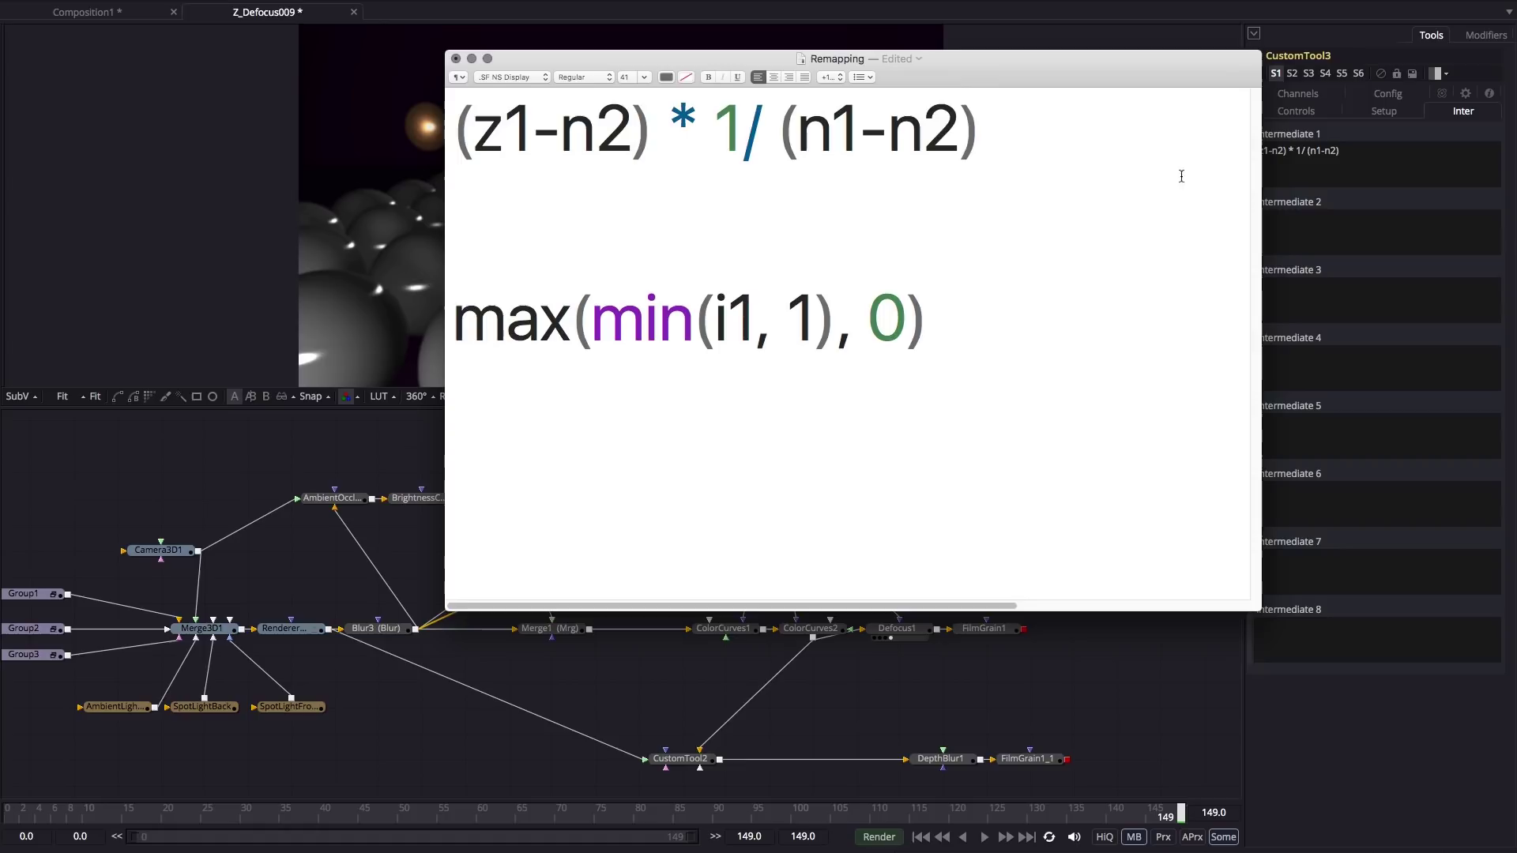
pyautogui.doubleClick(522, 134)
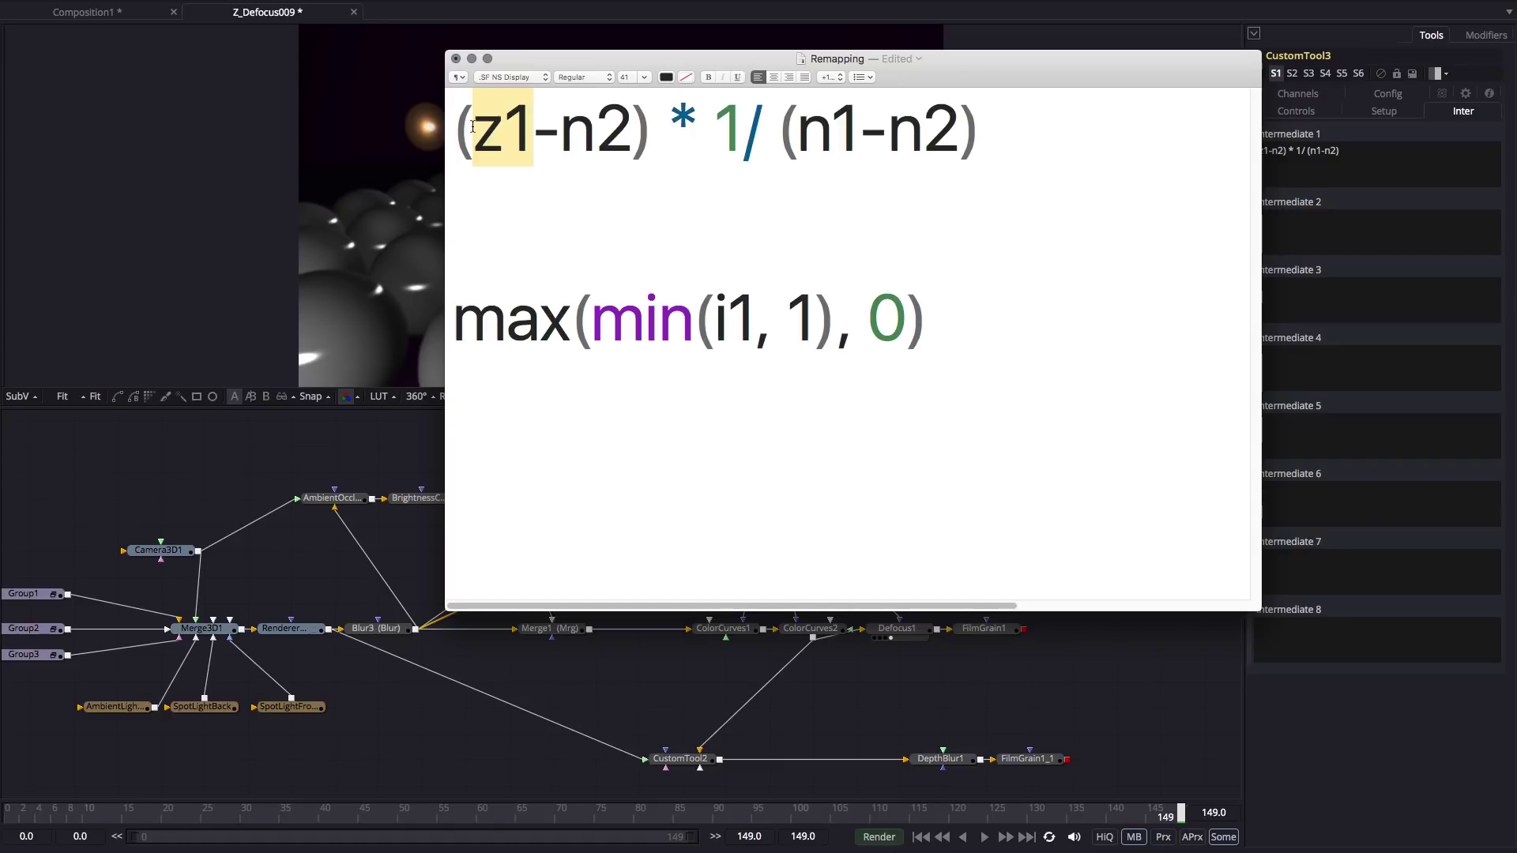
pyautogui.click(742, 134)
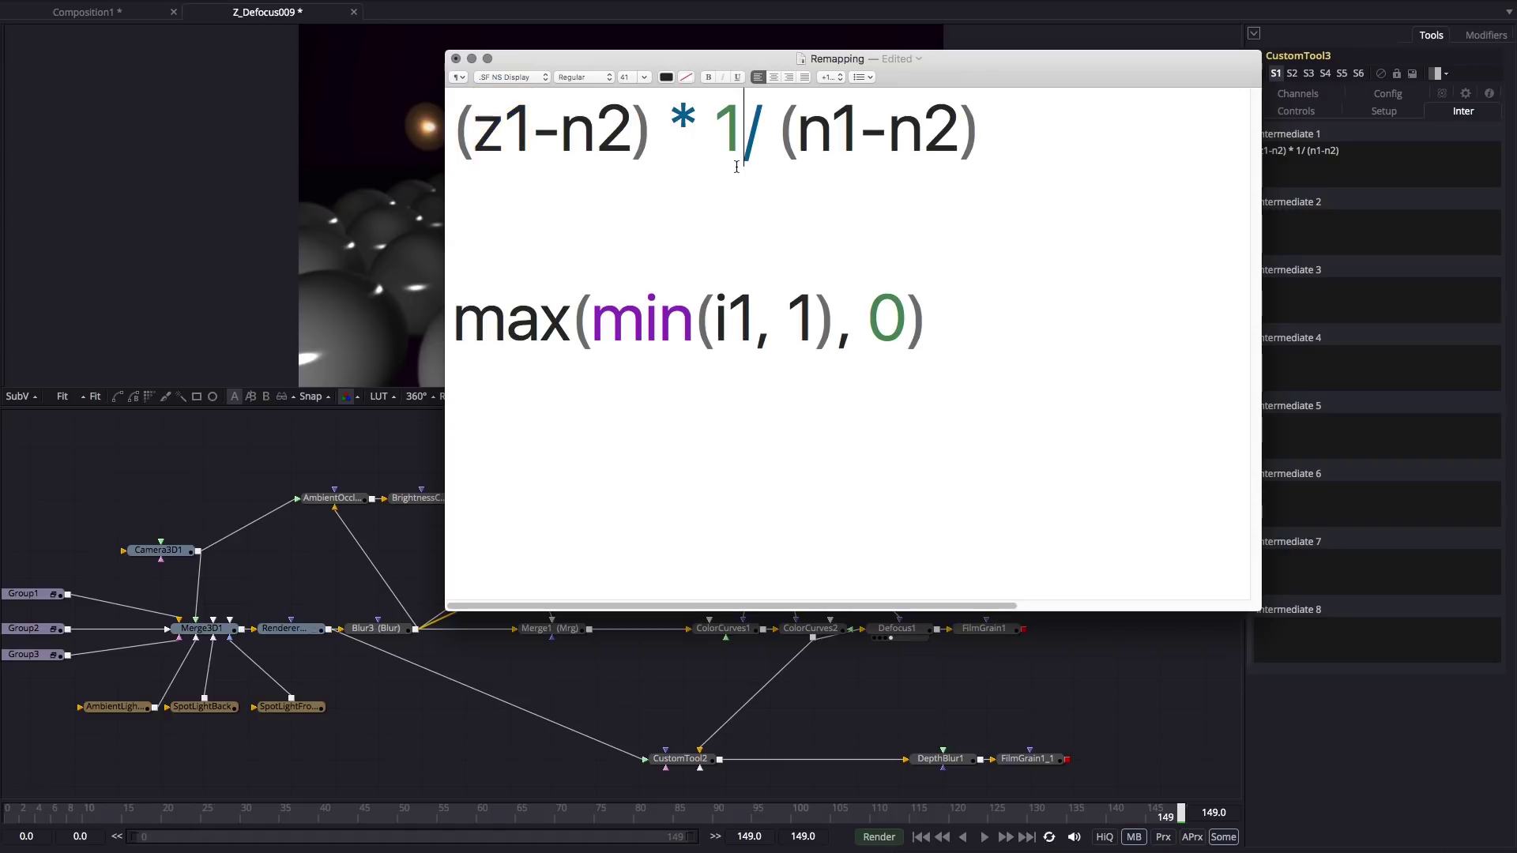
pyautogui.moveTo(981, 131); pyautogui.dragTo(456, 119)
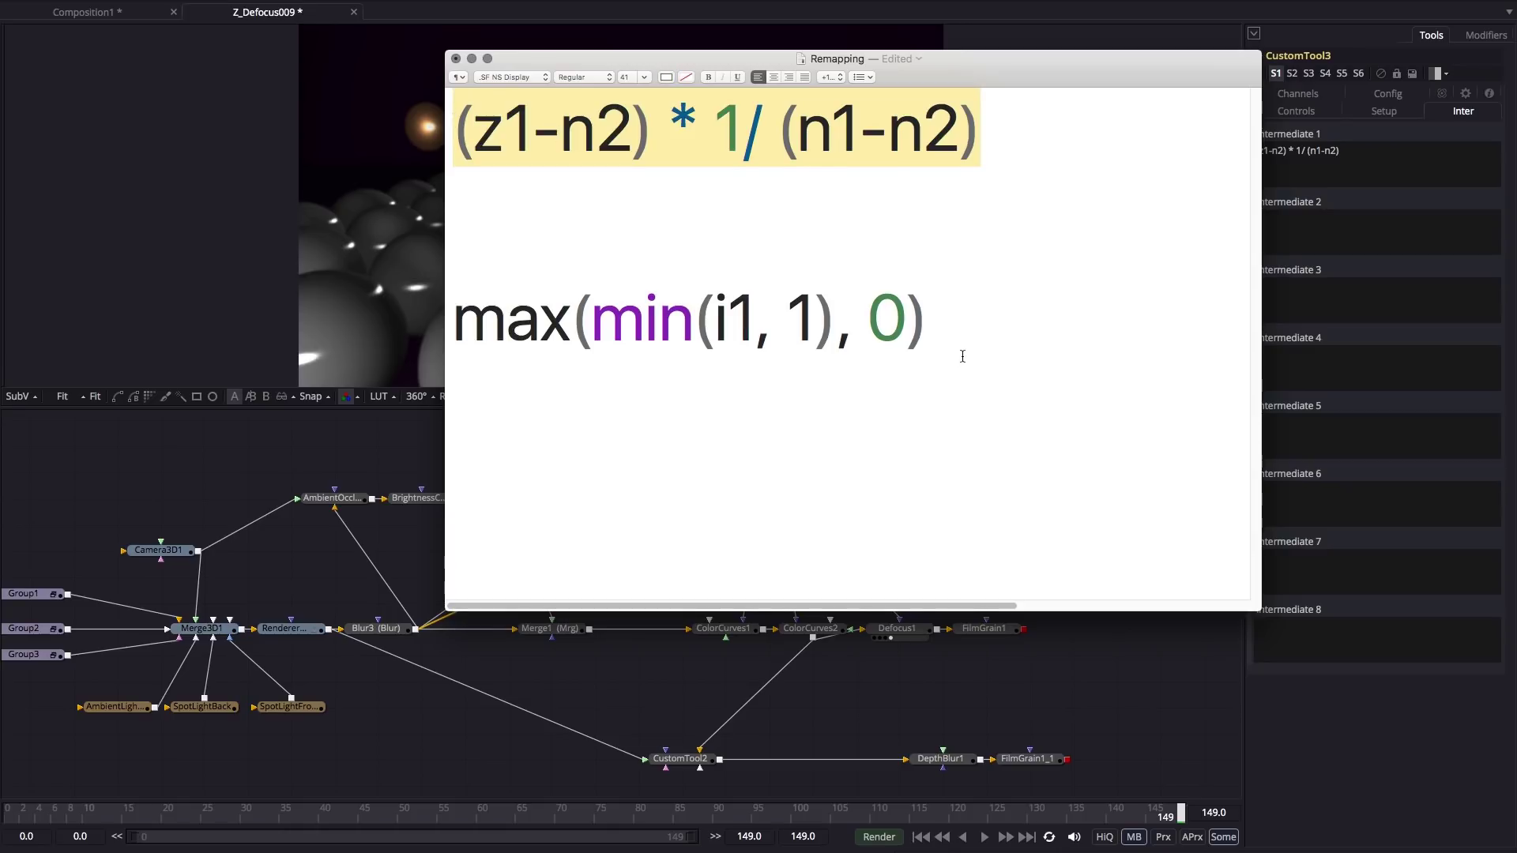
# Copy the clamp formula max(min(i1, 1), 0) from the Remapping document into the Intermediate 2 expression
pyautogui.click(941, 320)
pyautogui.moveTo(941, 320); pyautogui.dragTo(384, 316)
pyautogui.press('super+c')
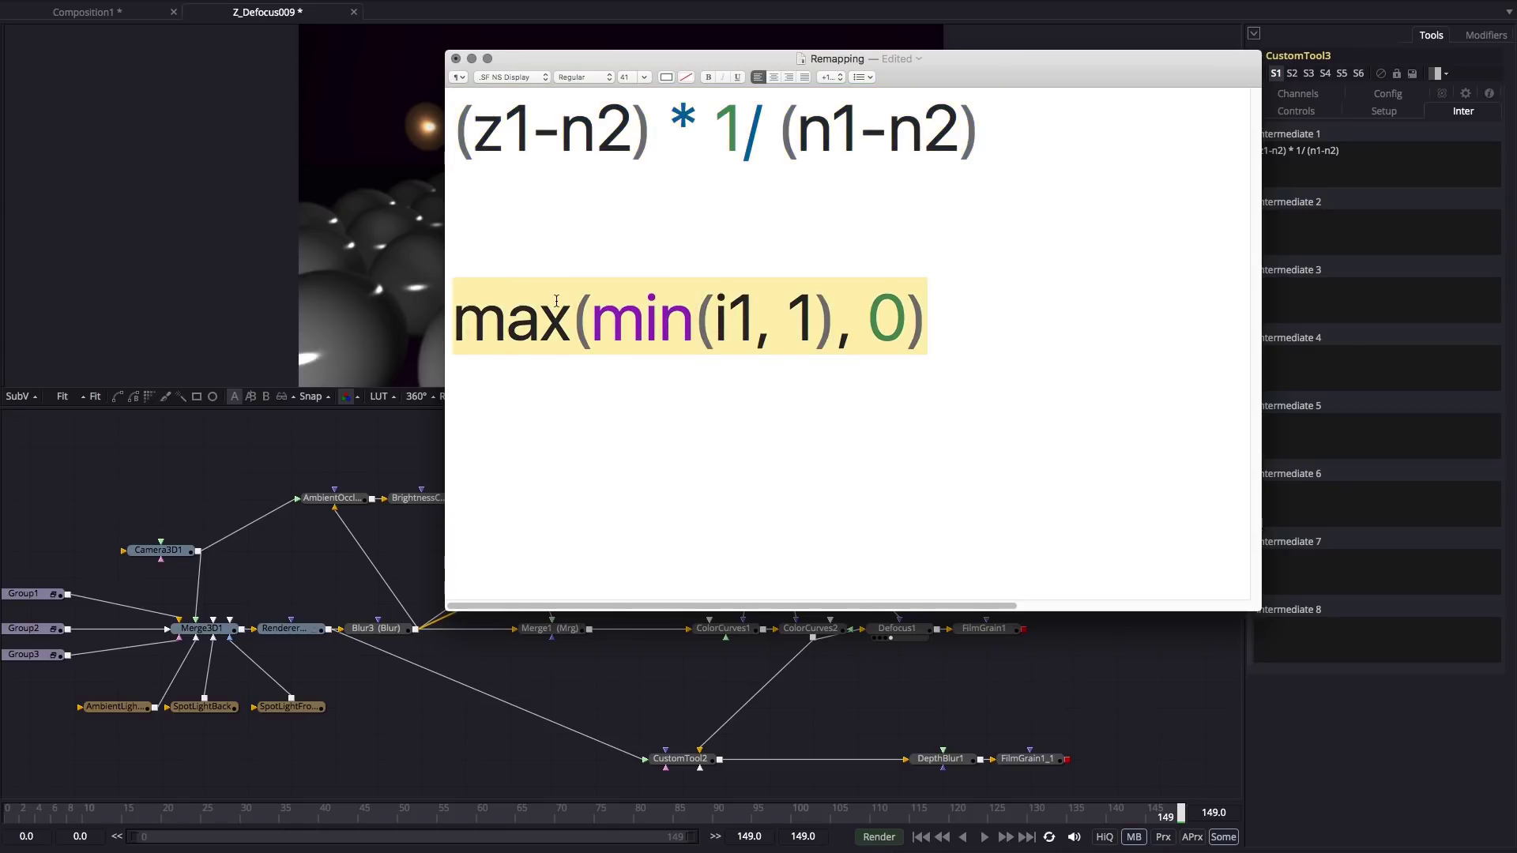
pyautogui.click(1286, 222)
pyautogui.press('super+v')
# Review the clamp formula in the Remapping document against the custom tool's number controls and intermediate expressions
pyautogui.press('super+Tab')
pyautogui.click(969, 333)
pyautogui.moveTo(972, 322); pyautogui.dragTo(455, 338)
pyautogui.moveTo(1173, 70); pyautogui.dragTo(1033, 66)
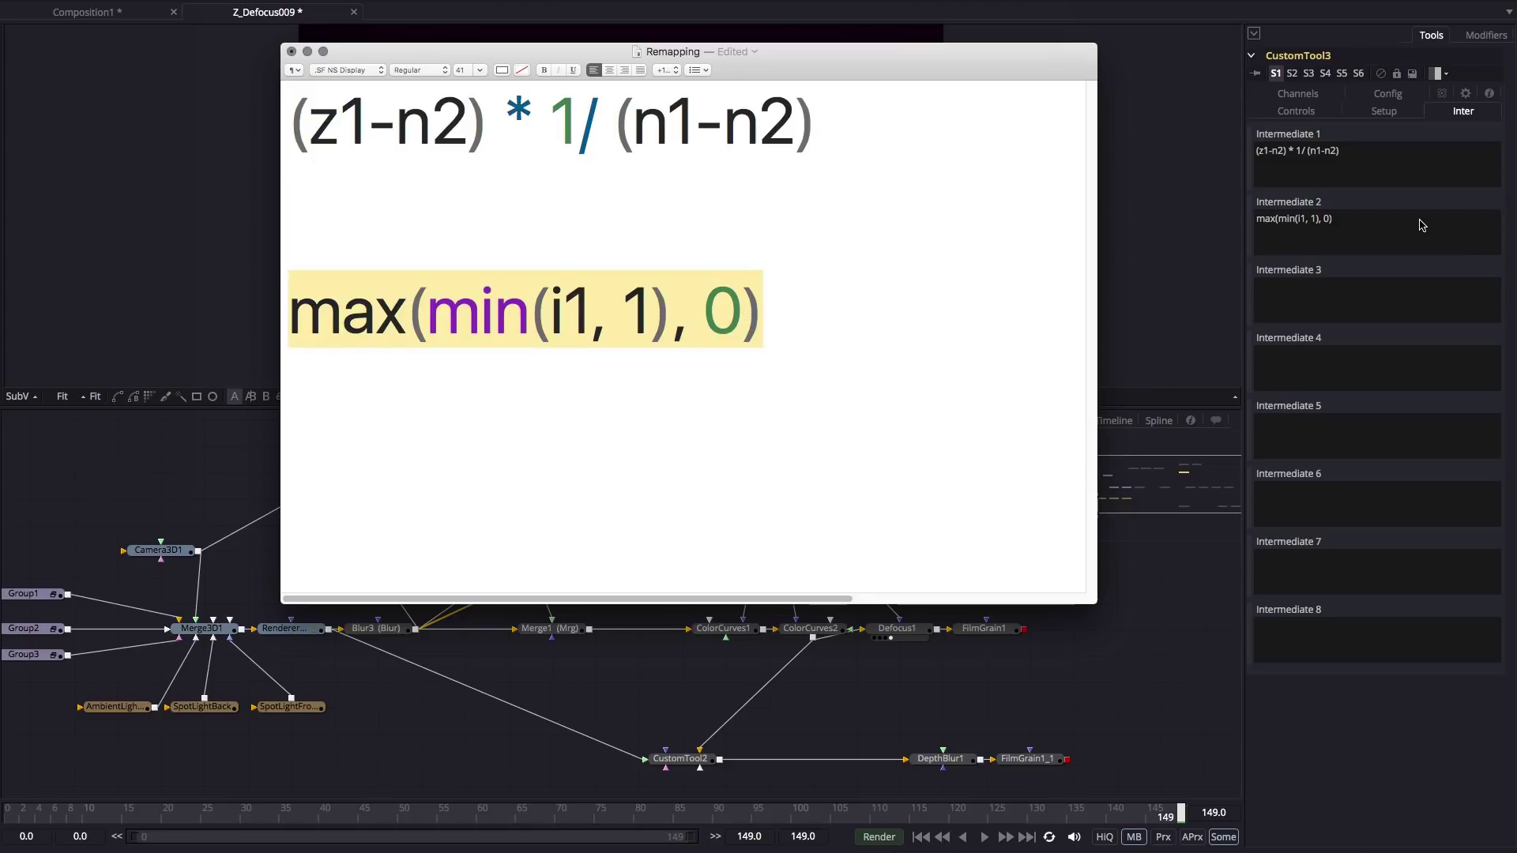
pyautogui.click(1314, 108)
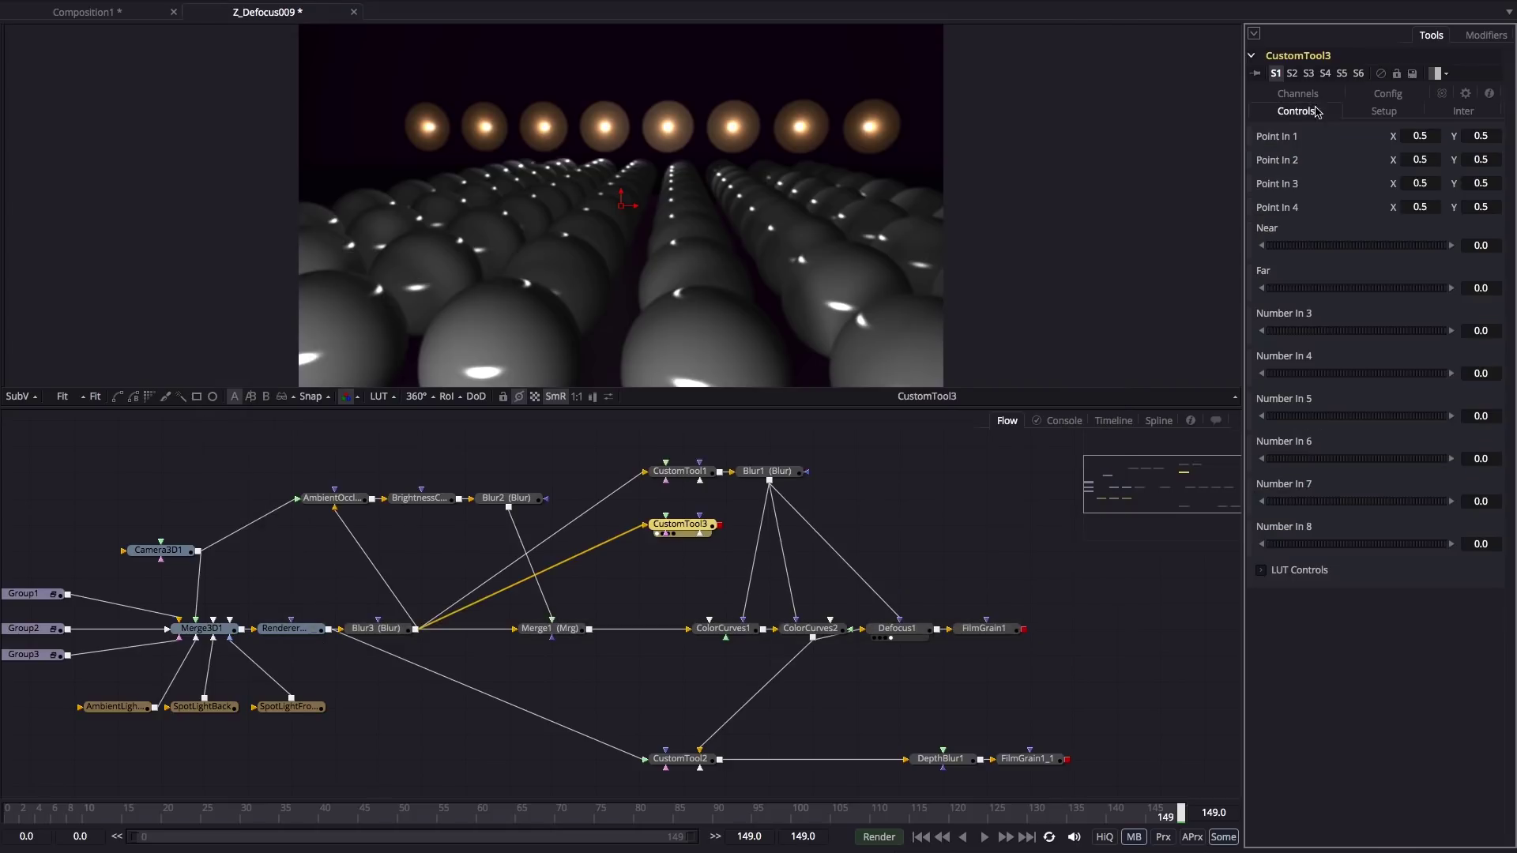
pyautogui.click(1477, 116)
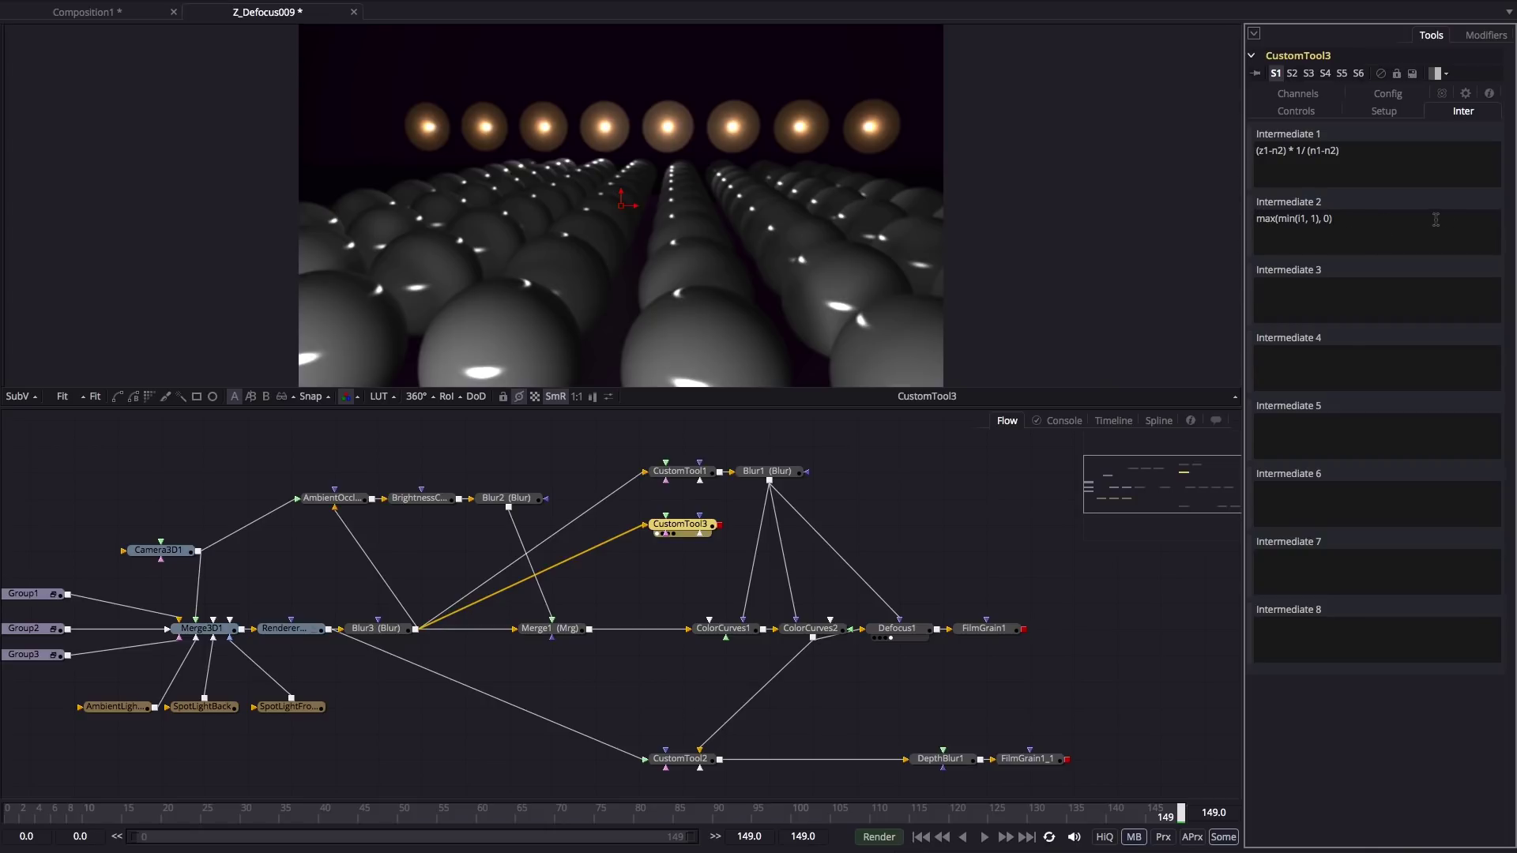
# Set the custom tool's red, green and blue channel expressions to i2 and the alpha expression to 1
pyautogui.click(1305, 95)
pyautogui.doubleClick(1315, 157)
pyautogui.write('i2')
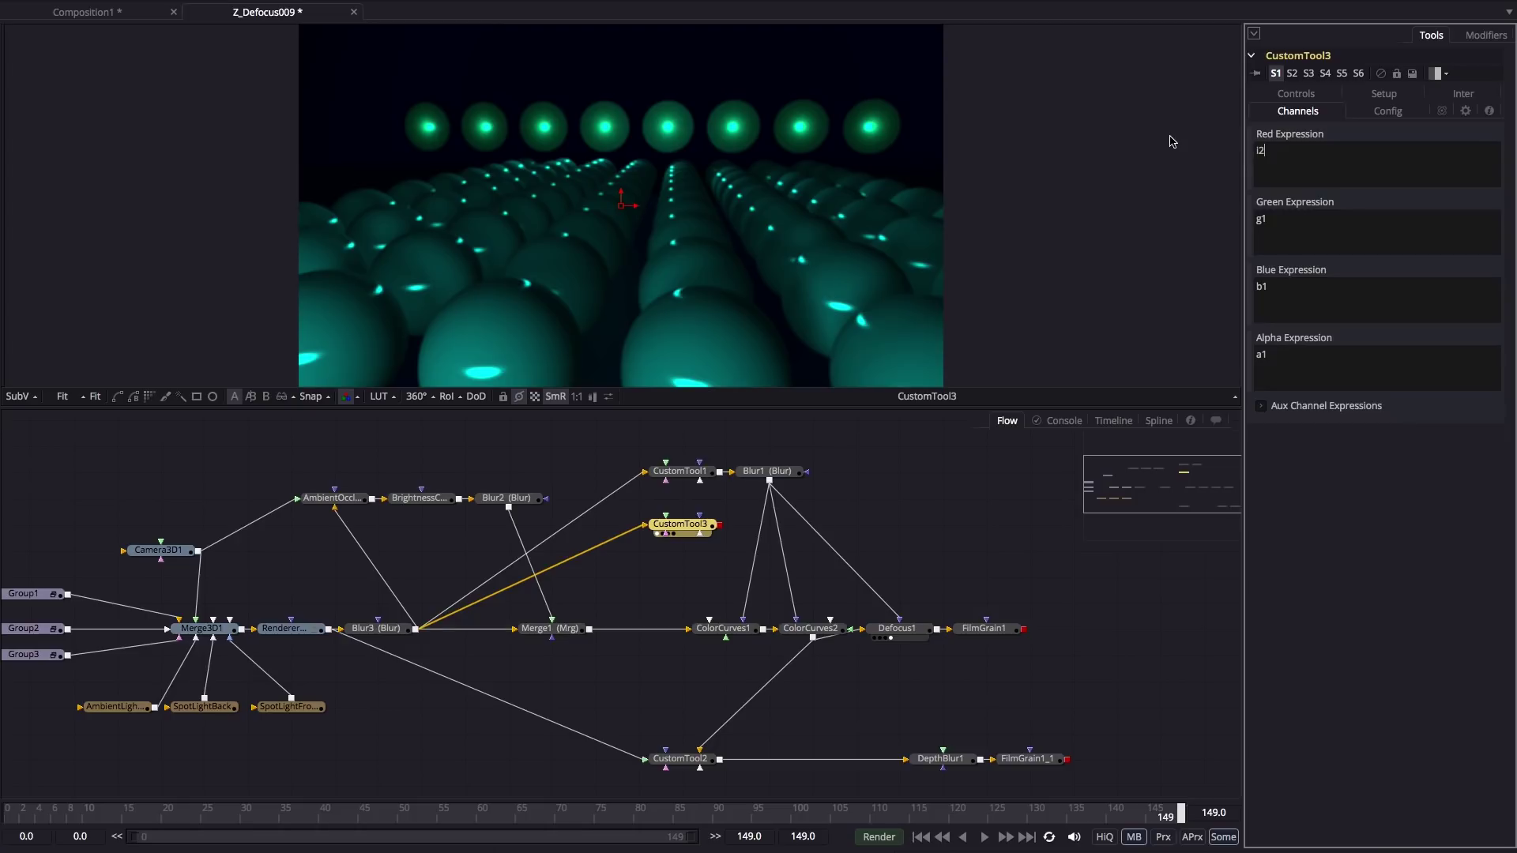
pyautogui.doubleClick(1297, 226)
pyautogui.write('i2')
pyautogui.doubleClick(1322, 290)
pyautogui.write('i2')
pyautogui.doubleClick(1304, 355)
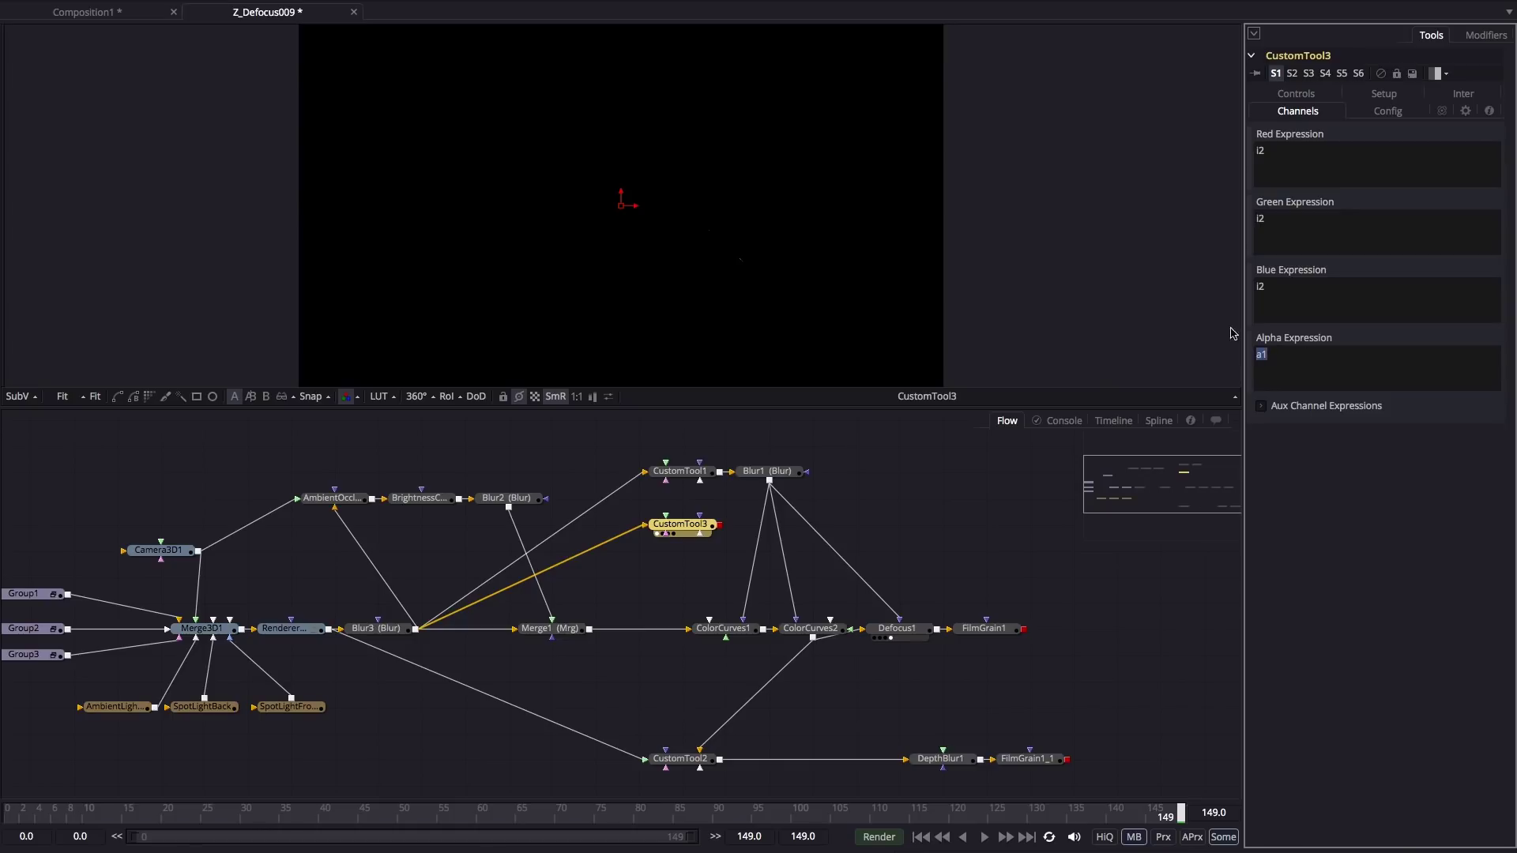
pyautogui.write('1')
pyautogui.press('Return')
# Check the rendered scene in the viewer, and set the new custom tool's Near value to -4.6 and Far value to -34
pyautogui.moveTo(292, 632); pyautogui.dragTo(508, 213)
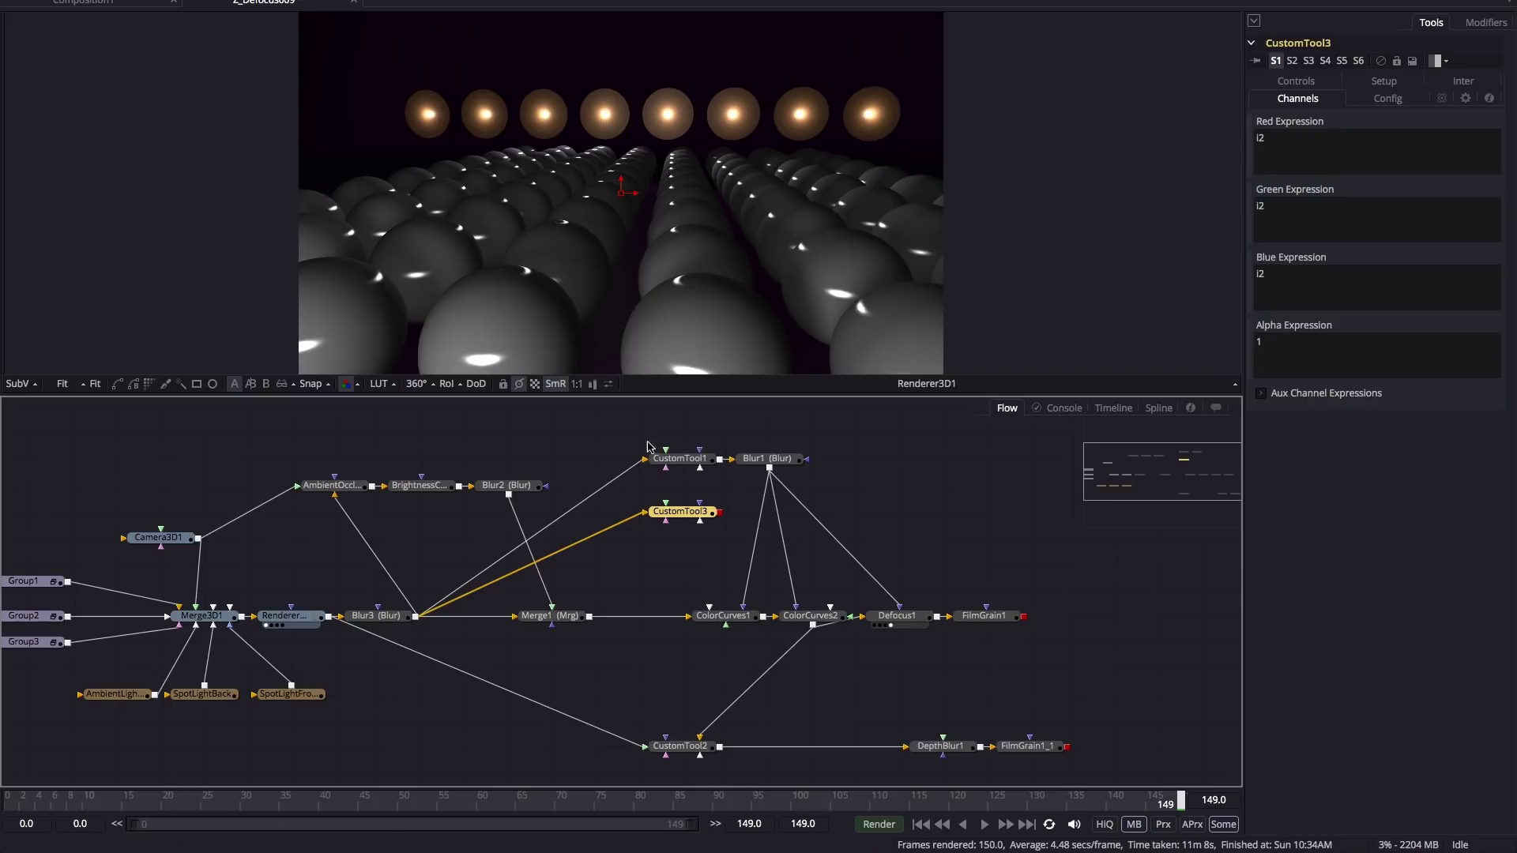
pyautogui.moveTo(682, 512); pyautogui.dragTo(710, 189)
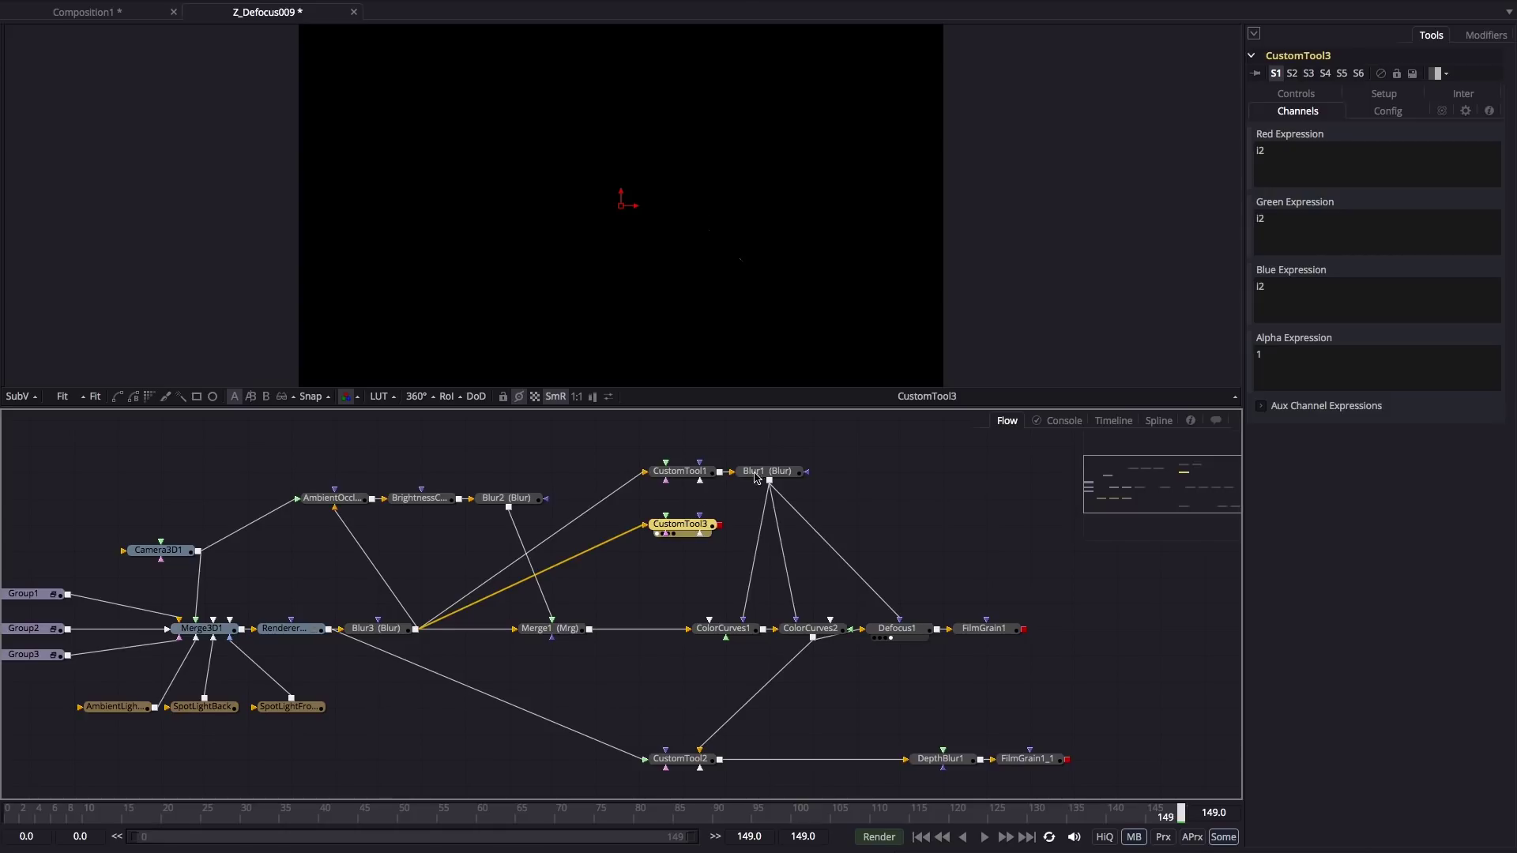
pyautogui.click(1296, 95)
pyautogui.click(1481, 245)
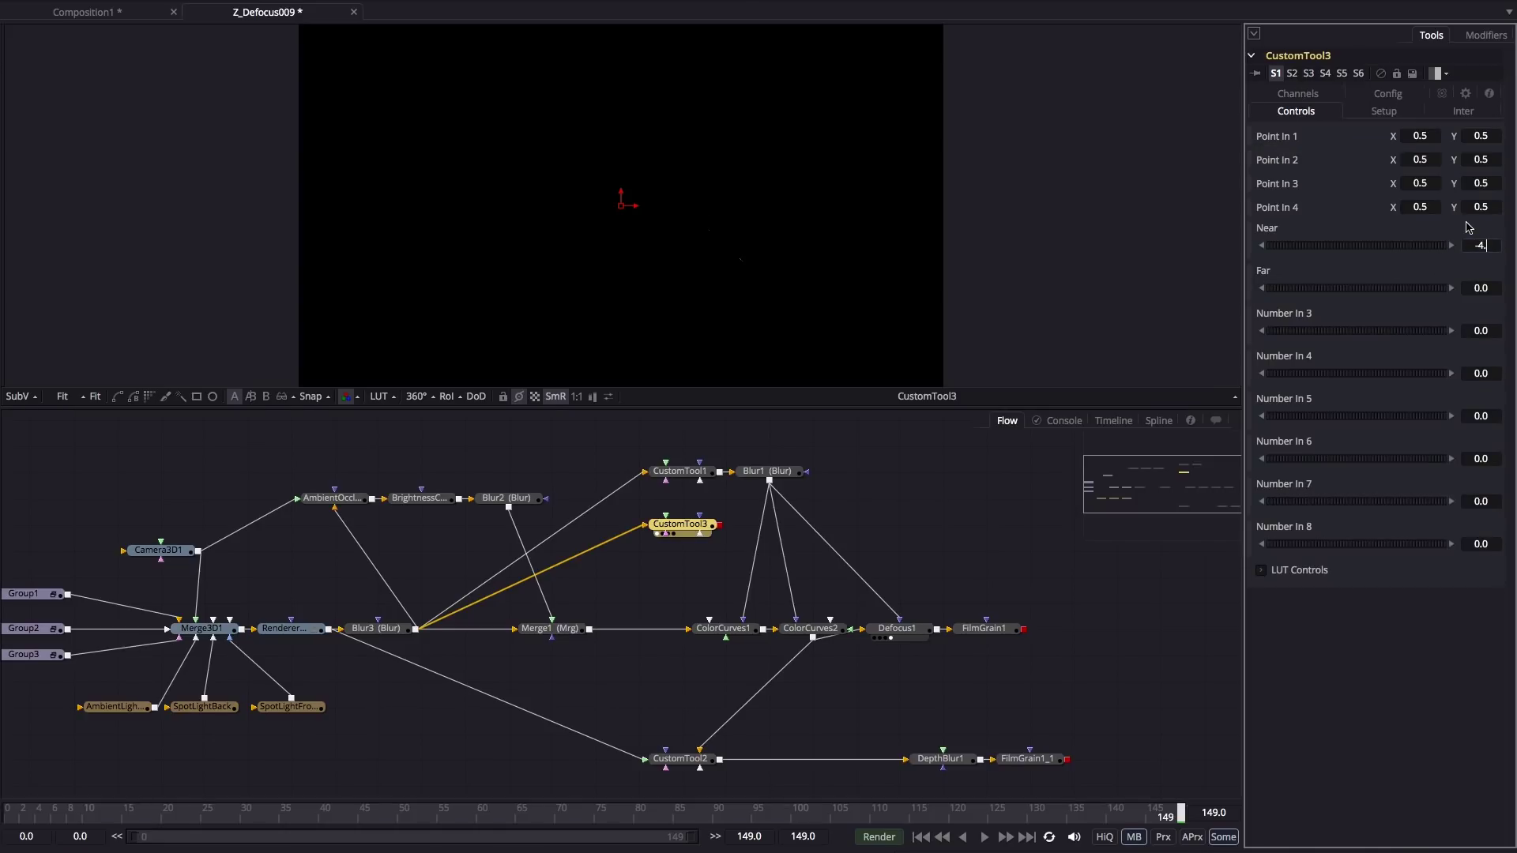
pyautogui.write('-4.6')
pyautogui.press('Tab')
pyautogui.write('-')
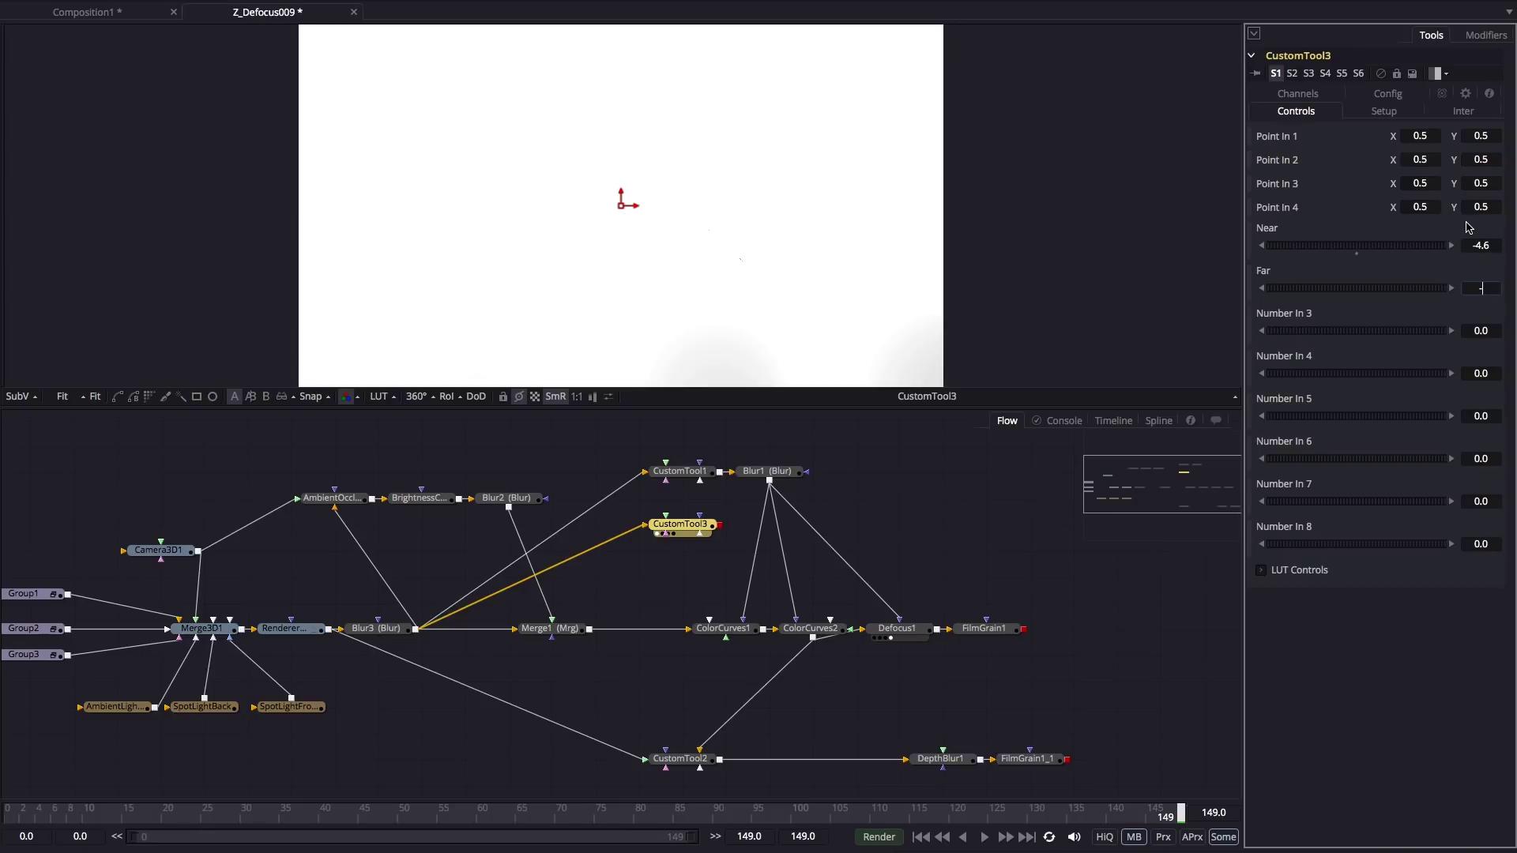
pyautogui.write('34')
pyautogui.press('Tab')
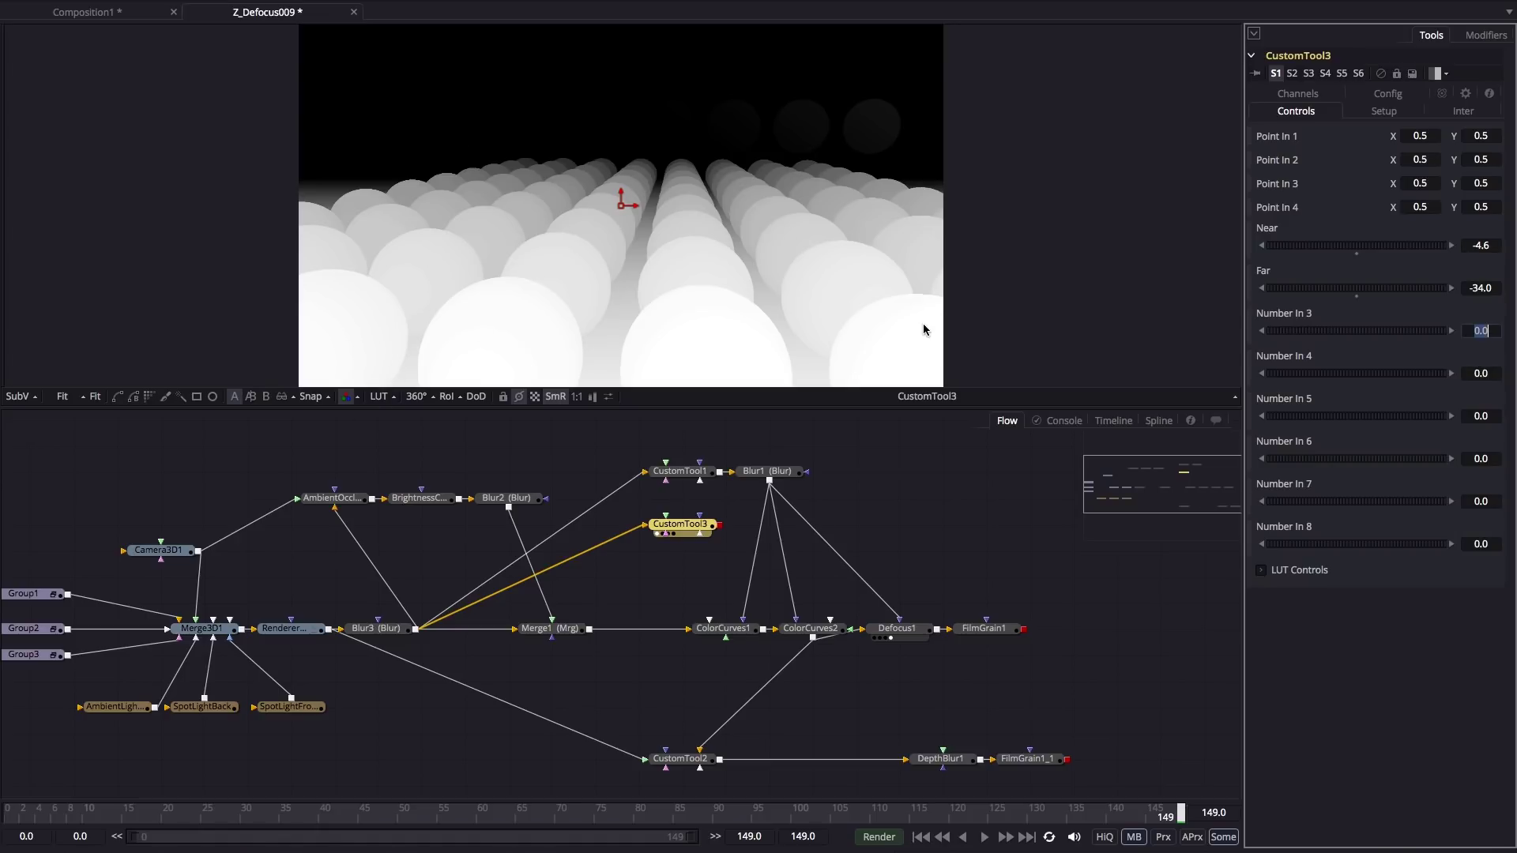
# Set CustomTool3's Far value to -31.878 and save the composition
pyautogui.moveTo(1375, 295); pyautogui.dragTo(1514, 303)
pyautogui.moveTo(1350, 297); pyautogui.dragTo(1070, 331)
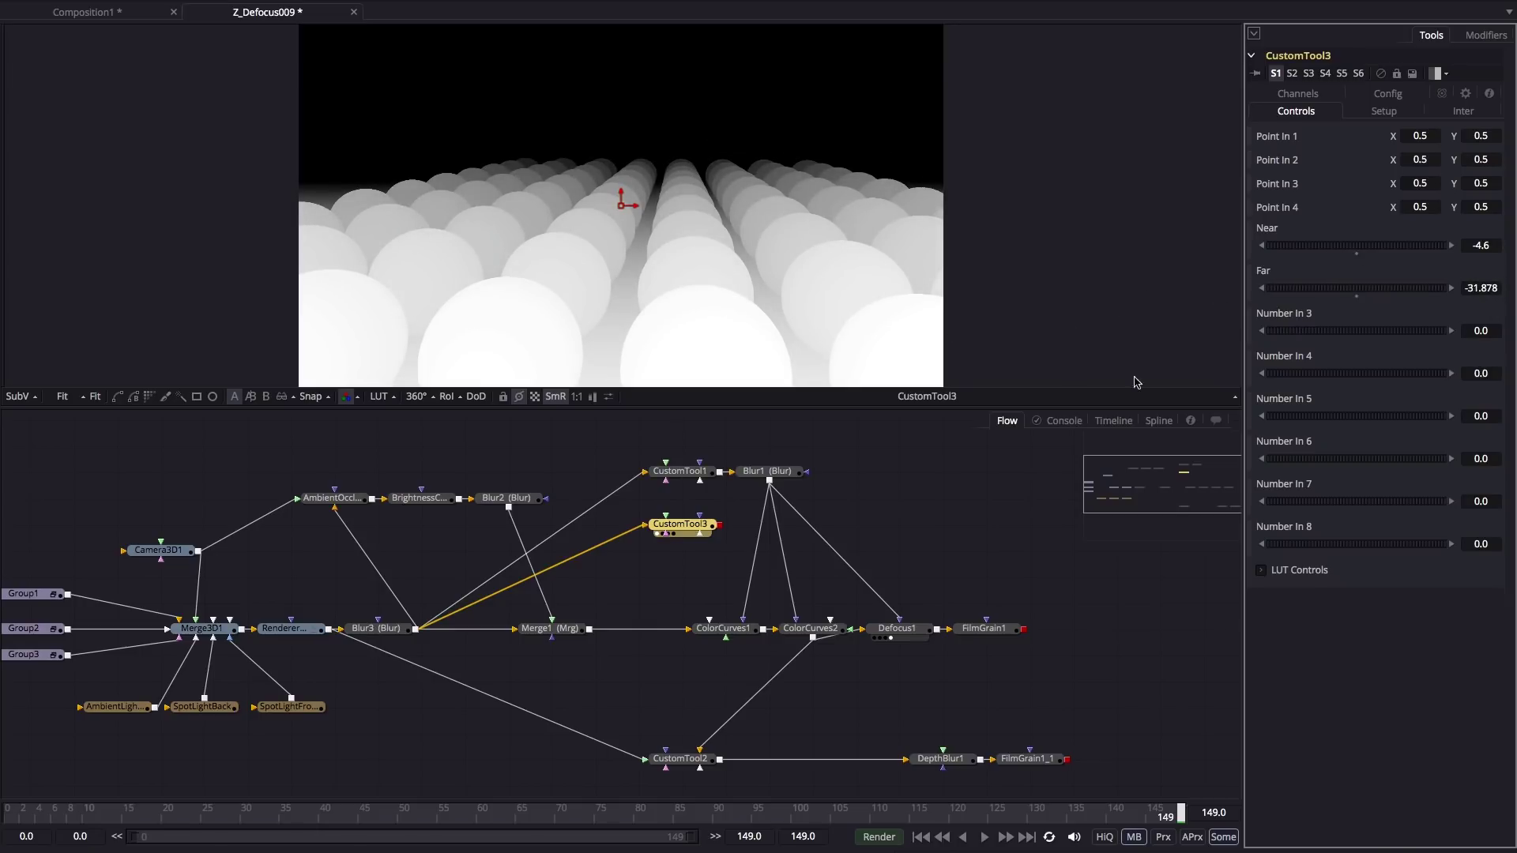
pyautogui.hotkey('ctrl', 's')
# Compare the Merge1 image, the Blur1 depth matte and the ColorCurves1 result in the viewer
pyautogui.moveTo(549, 630); pyautogui.dragTo(519, 141)
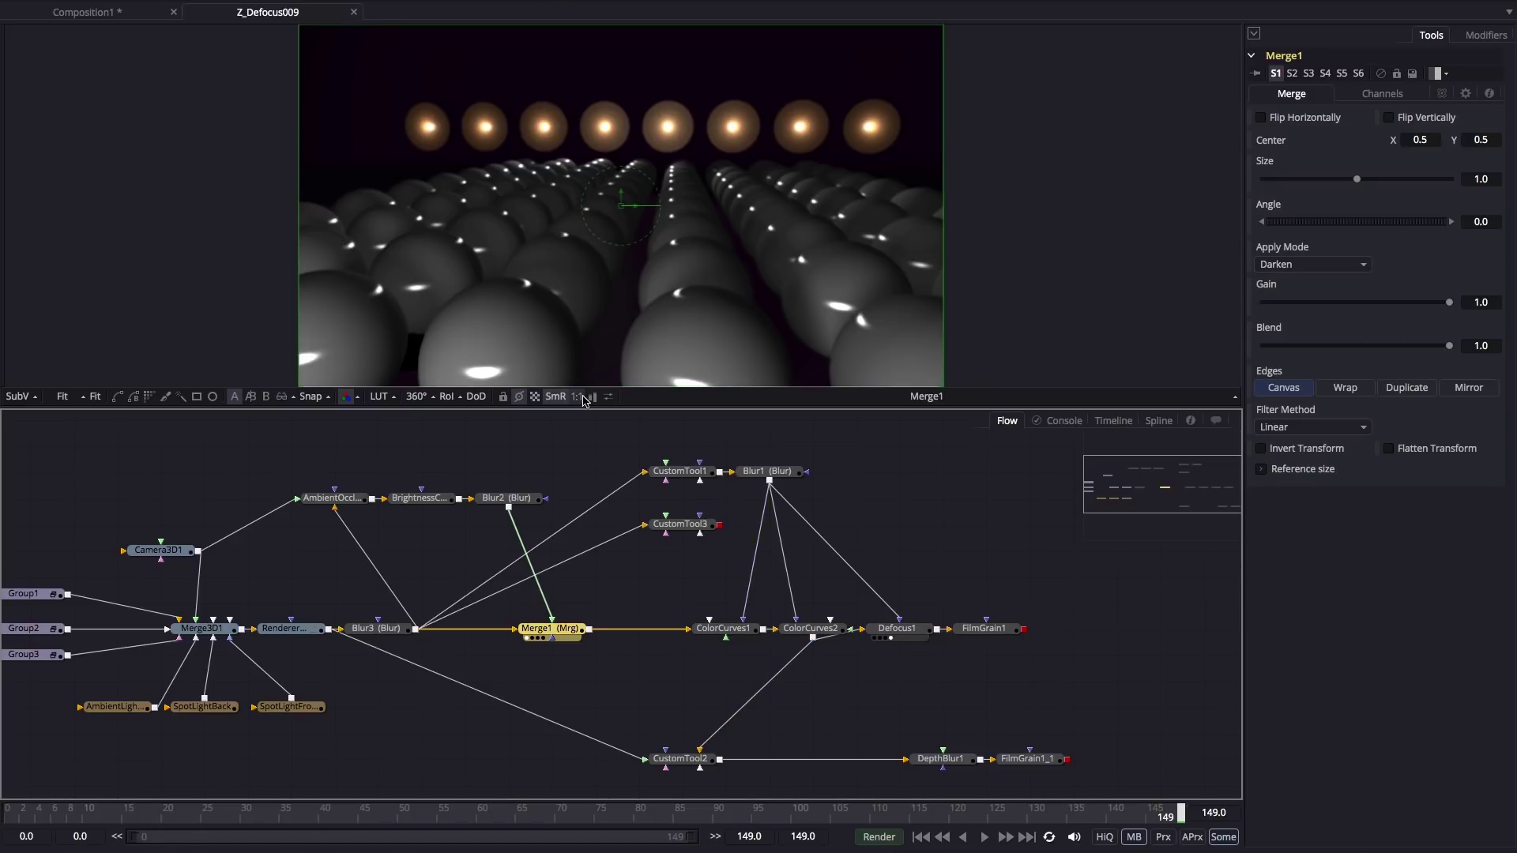
pyautogui.moveTo(733, 635)
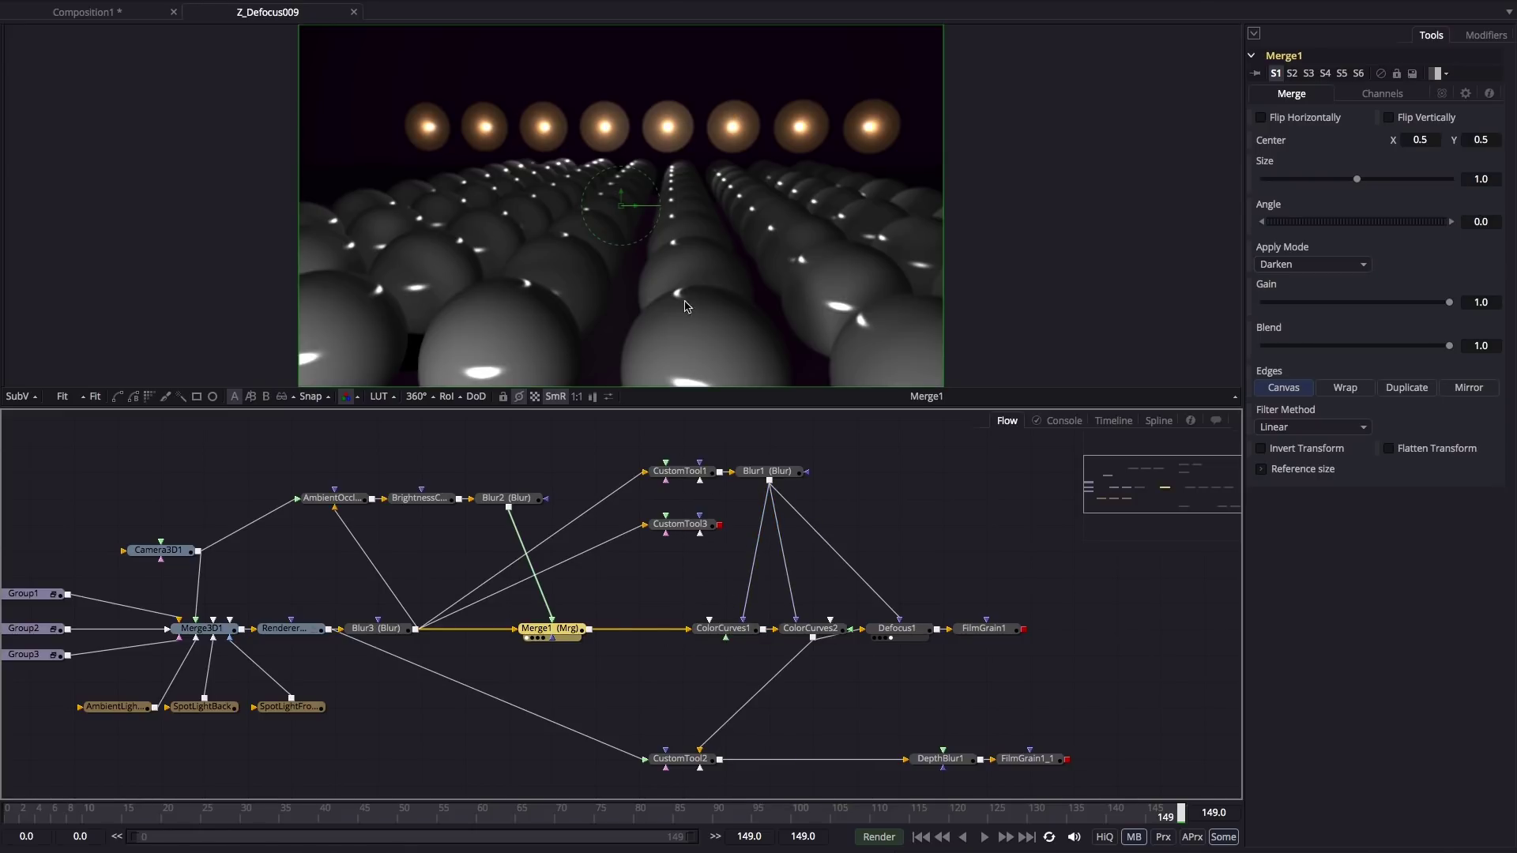
pyautogui.click(733, 635)
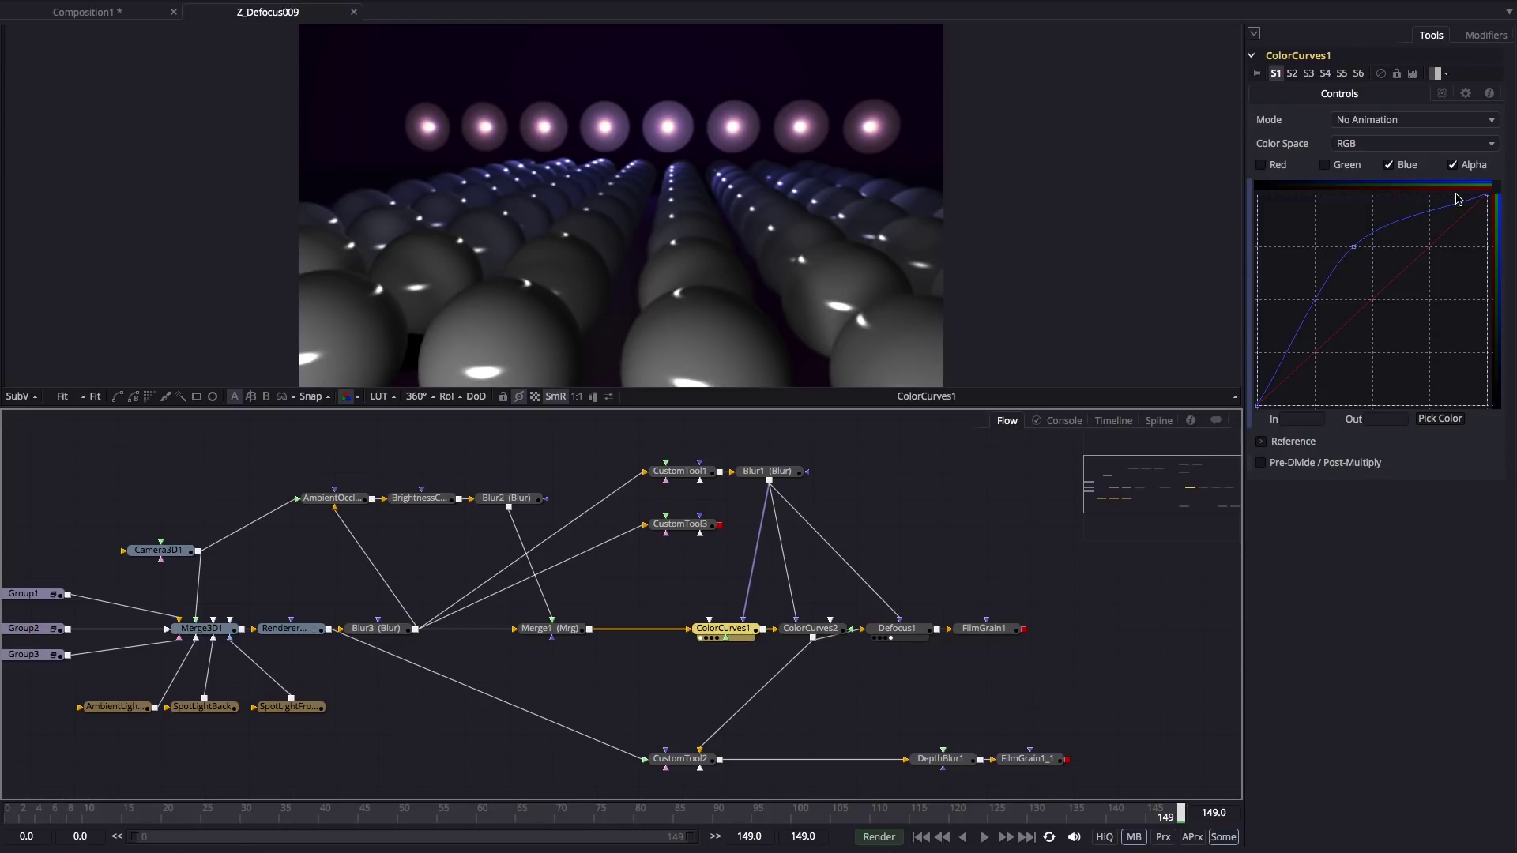
pyautogui.moveTo(768, 473); pyautogui.dragTo(501, 92)
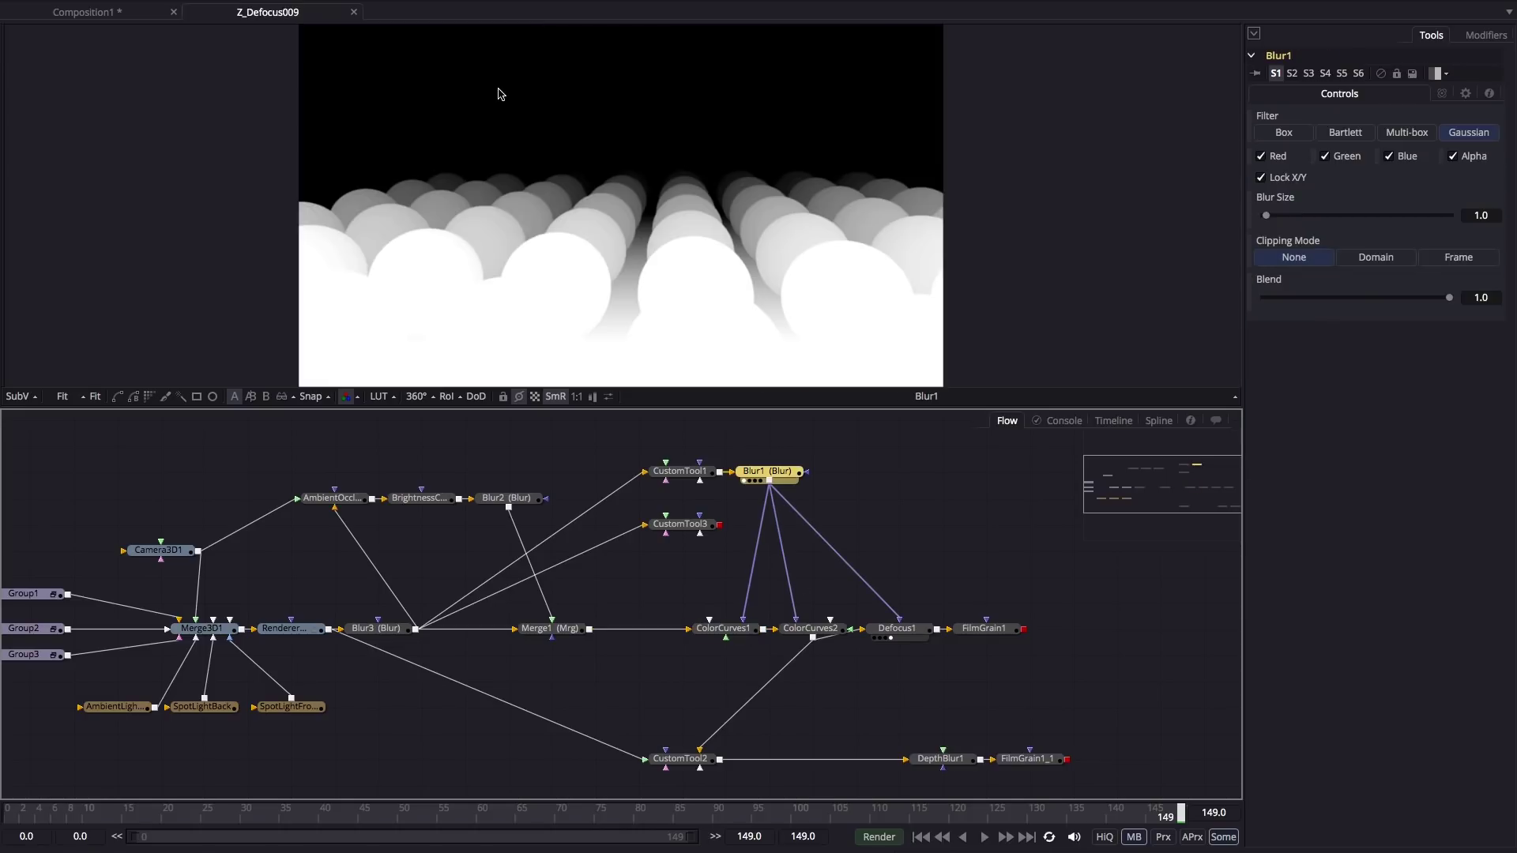
pyautogui.moveTo(724, 629); pyautogui.dragTo(487, 148)
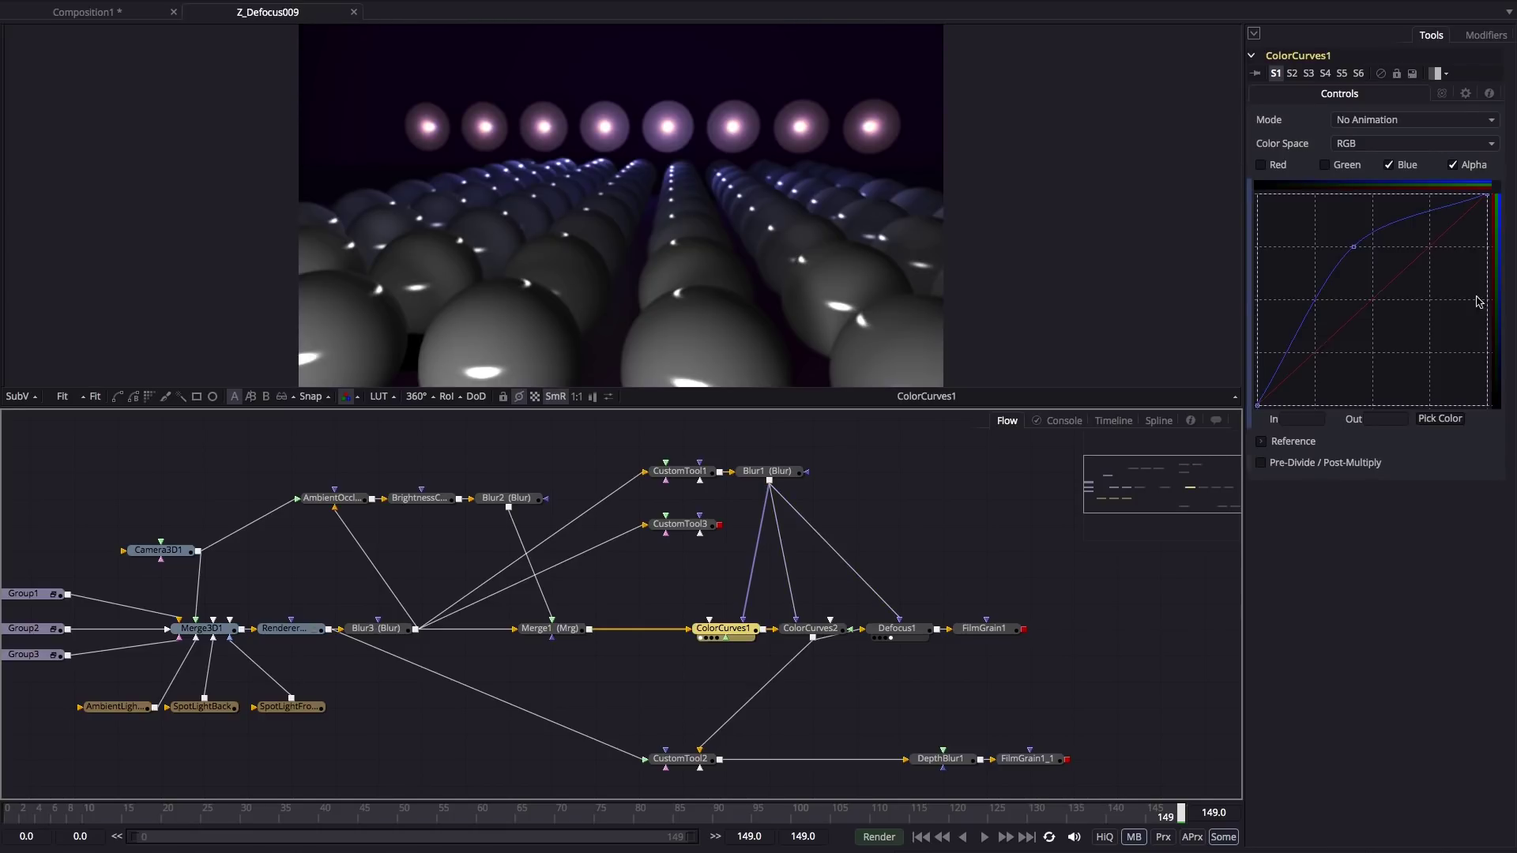
# Try Red as the mask channel of ColorCurves1 and return it to Luminance
pyautogui.click(1441, 94)
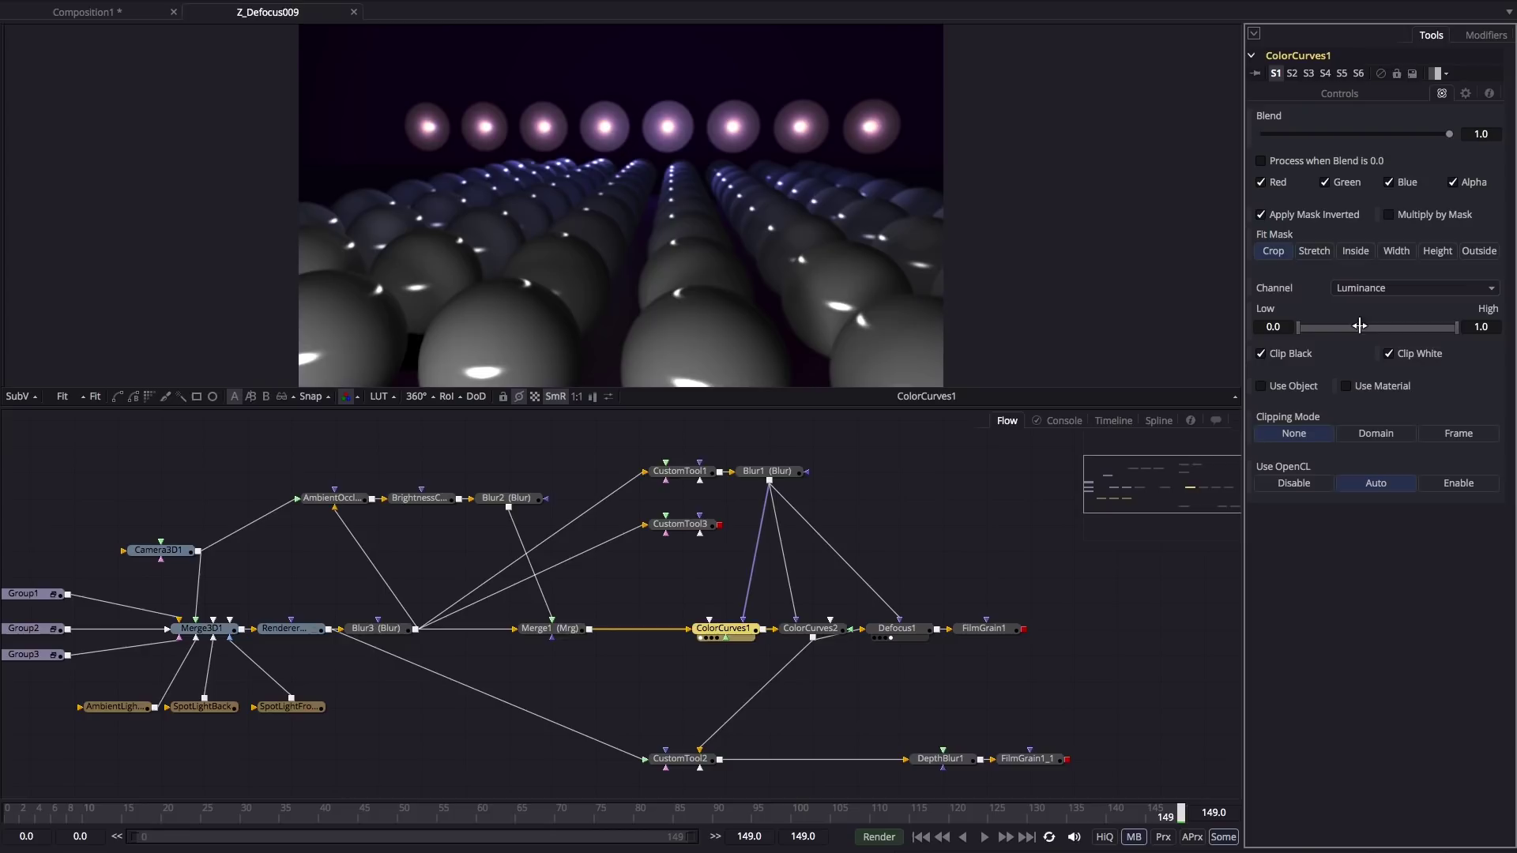
pyautogui.click(1381, 288)
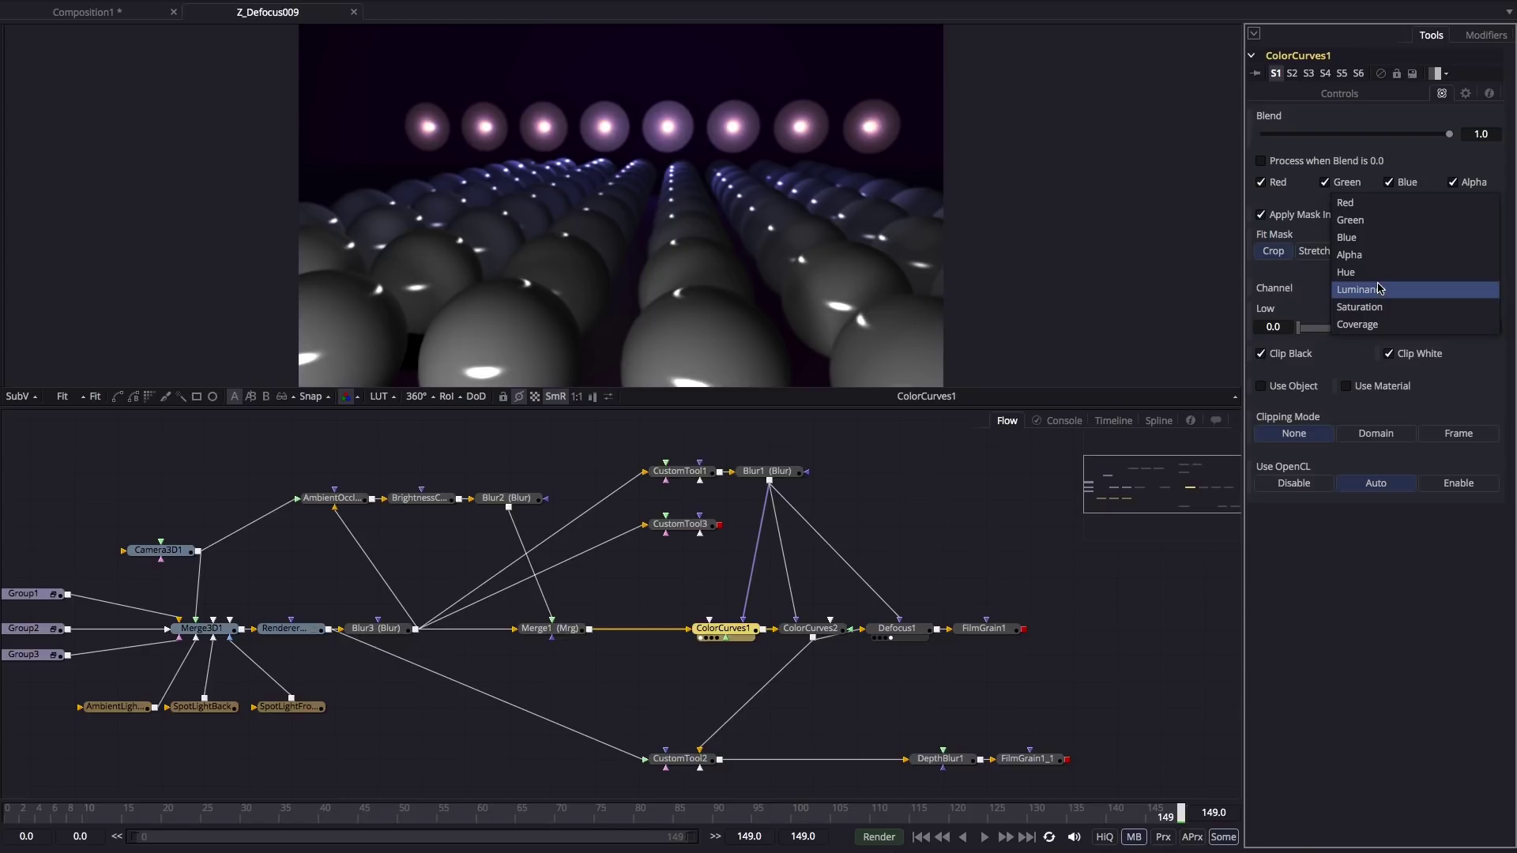
pyautogui.click(1385, 204)
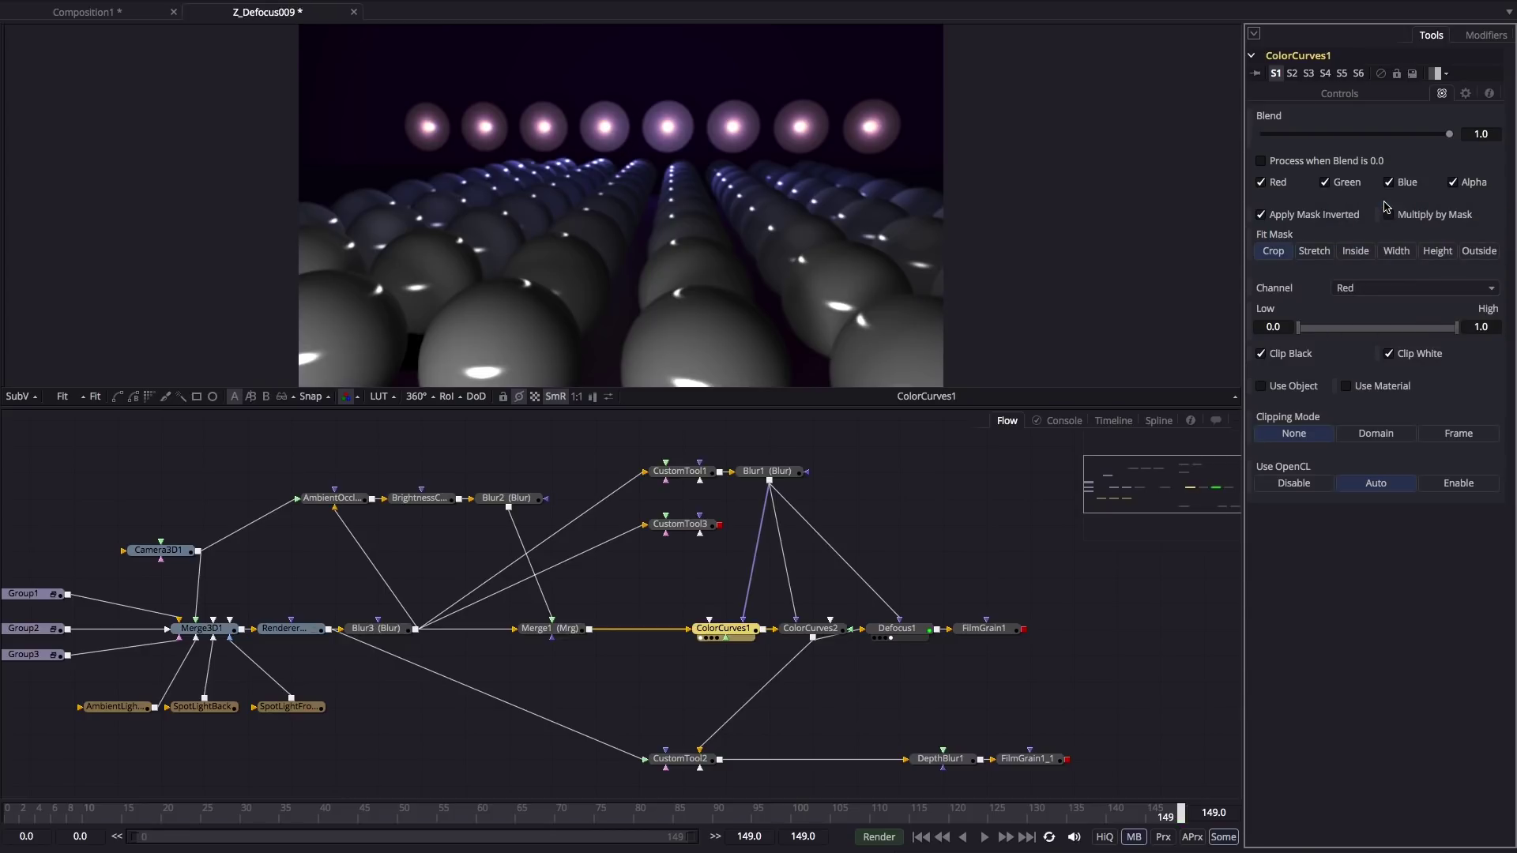
pyautogui.click(1378, 287)
pyautogui.click(1378, 372)
# View the CustomTool1 matte, and compare the scene with ColorCurves1 bypassed and enabled
pyautogui.moveTo(680, 473); pyautogui.dragTo(585, 130)
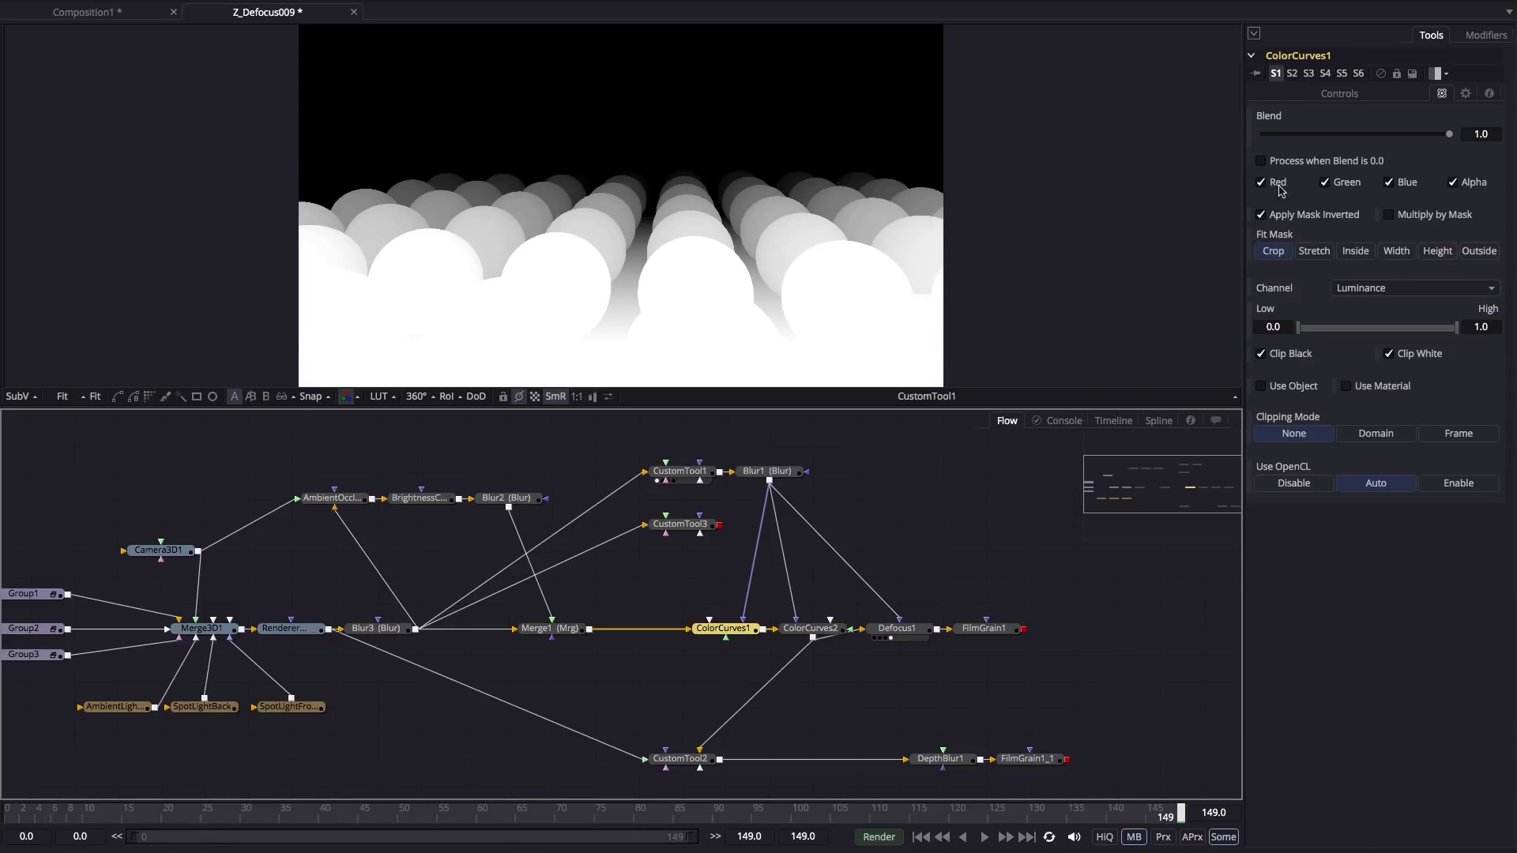
pyautogui.click(820, 631)
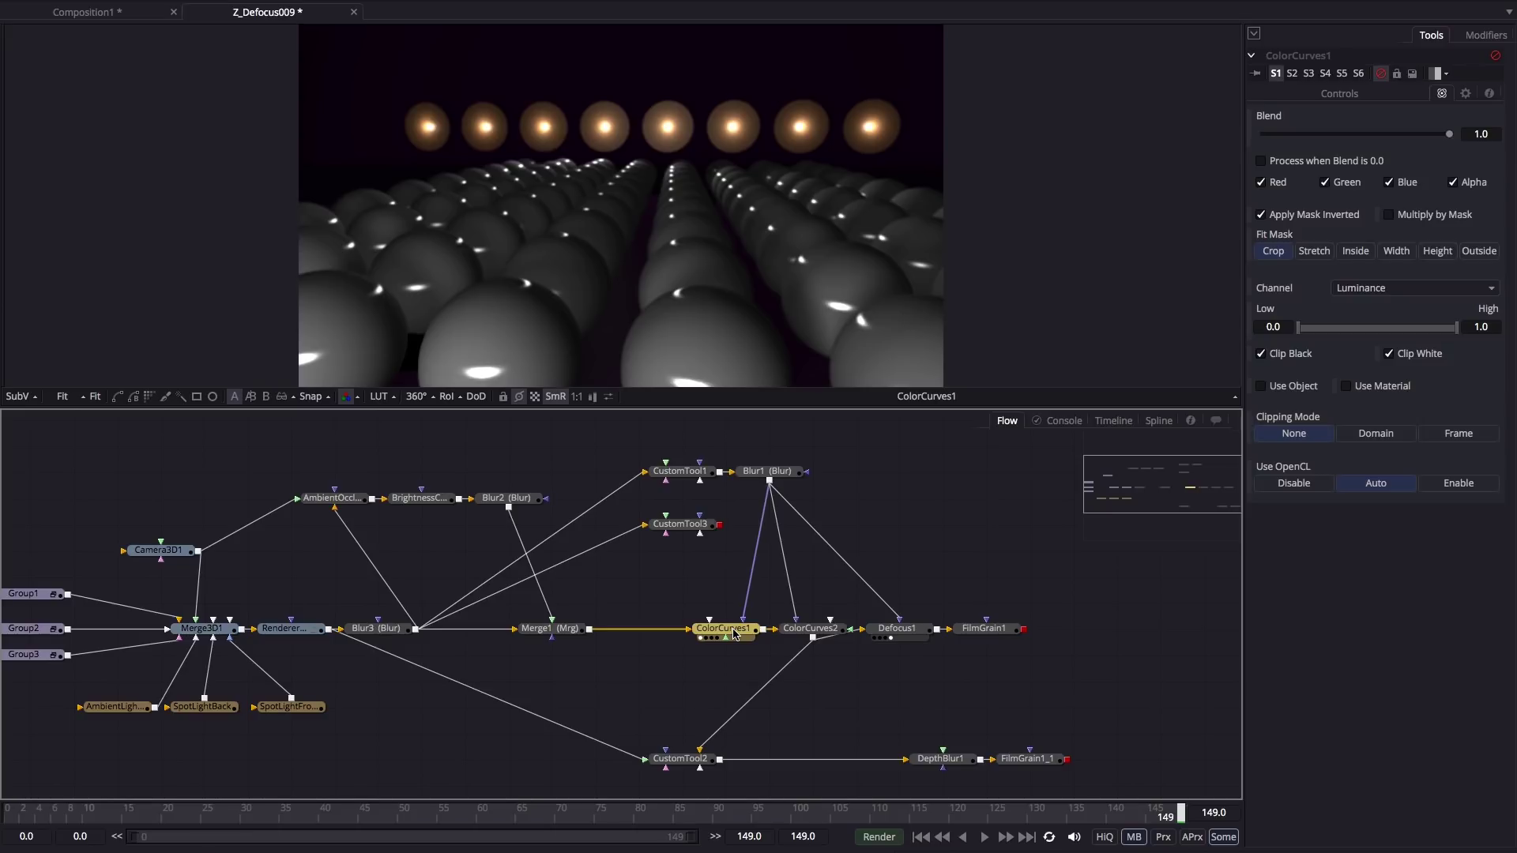
pyautogui.hotkey('ctrl', 'p')
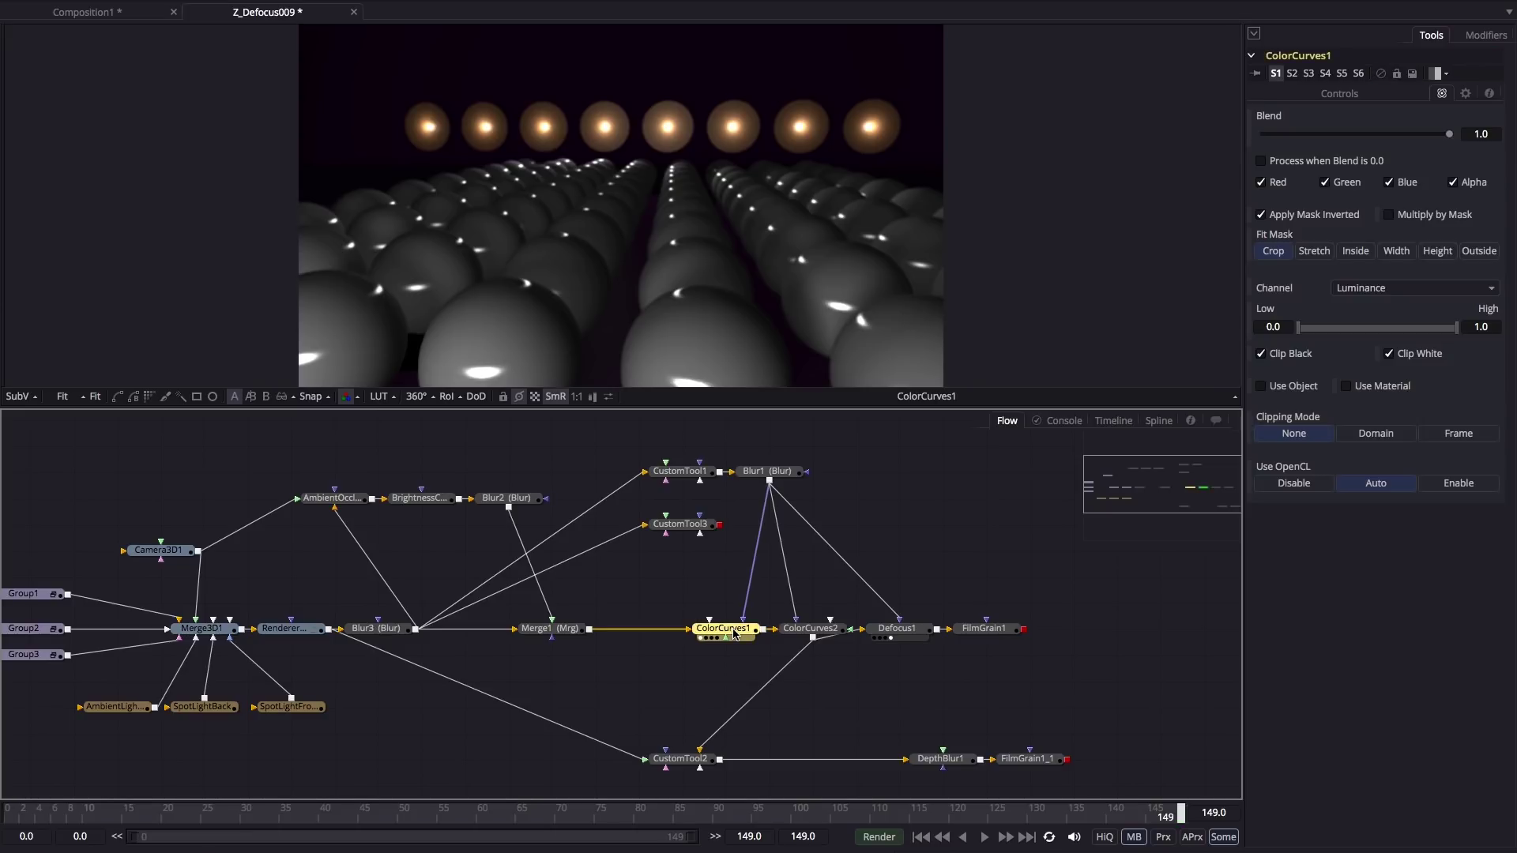
pyautogui.hotkey('ctrl', 'p')
pyautogui.hotkey('ctrl', 'p')
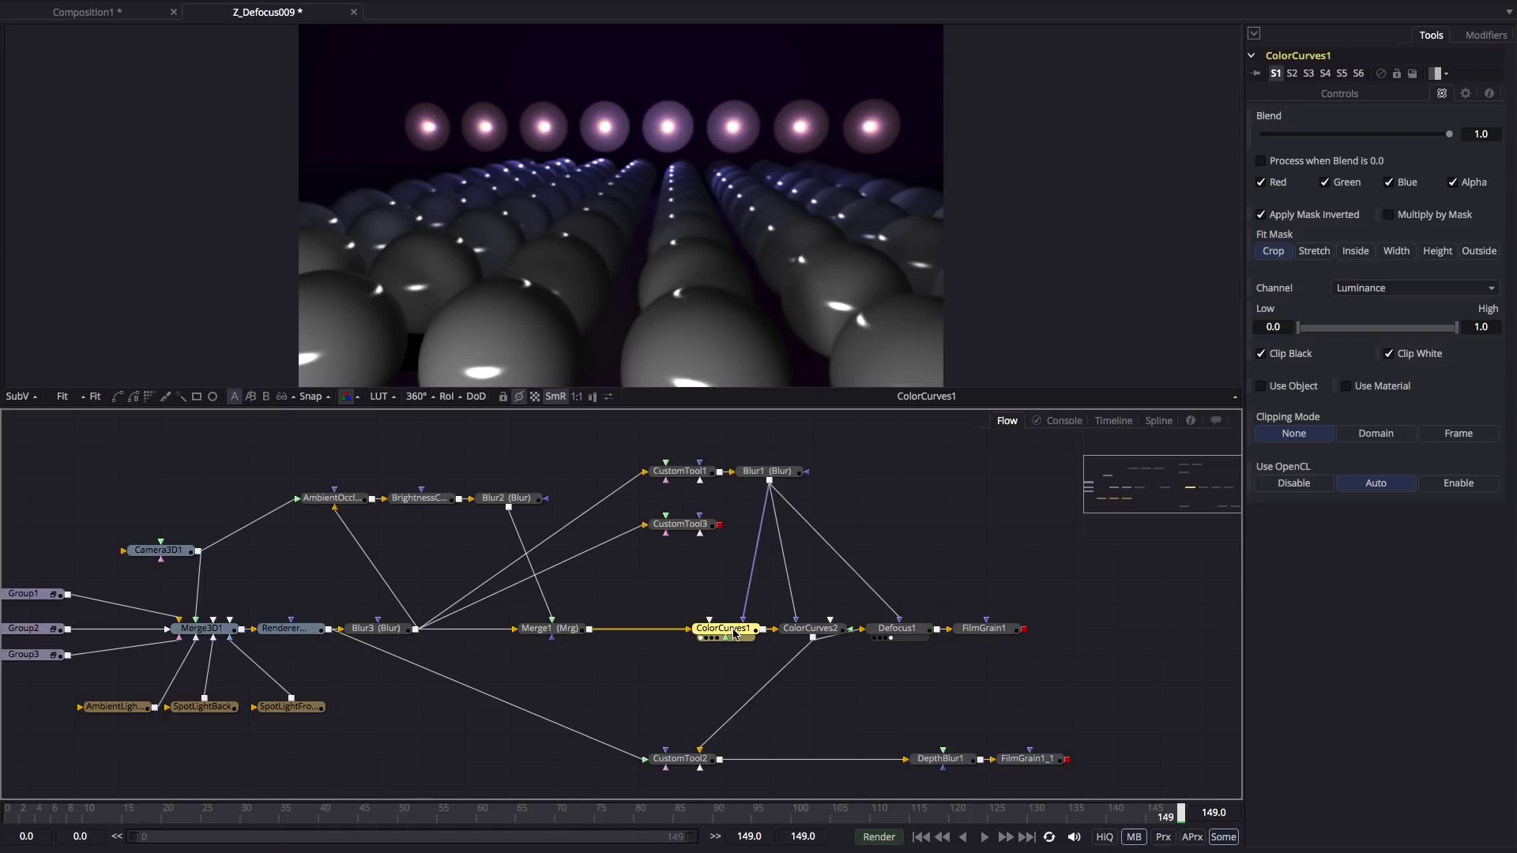
# Examine ColorCurves2's blue curve, and compare its result with the Blur1 matte, Merge1 and Defocus1 in the viewer
pyautogui.click(810, 629)
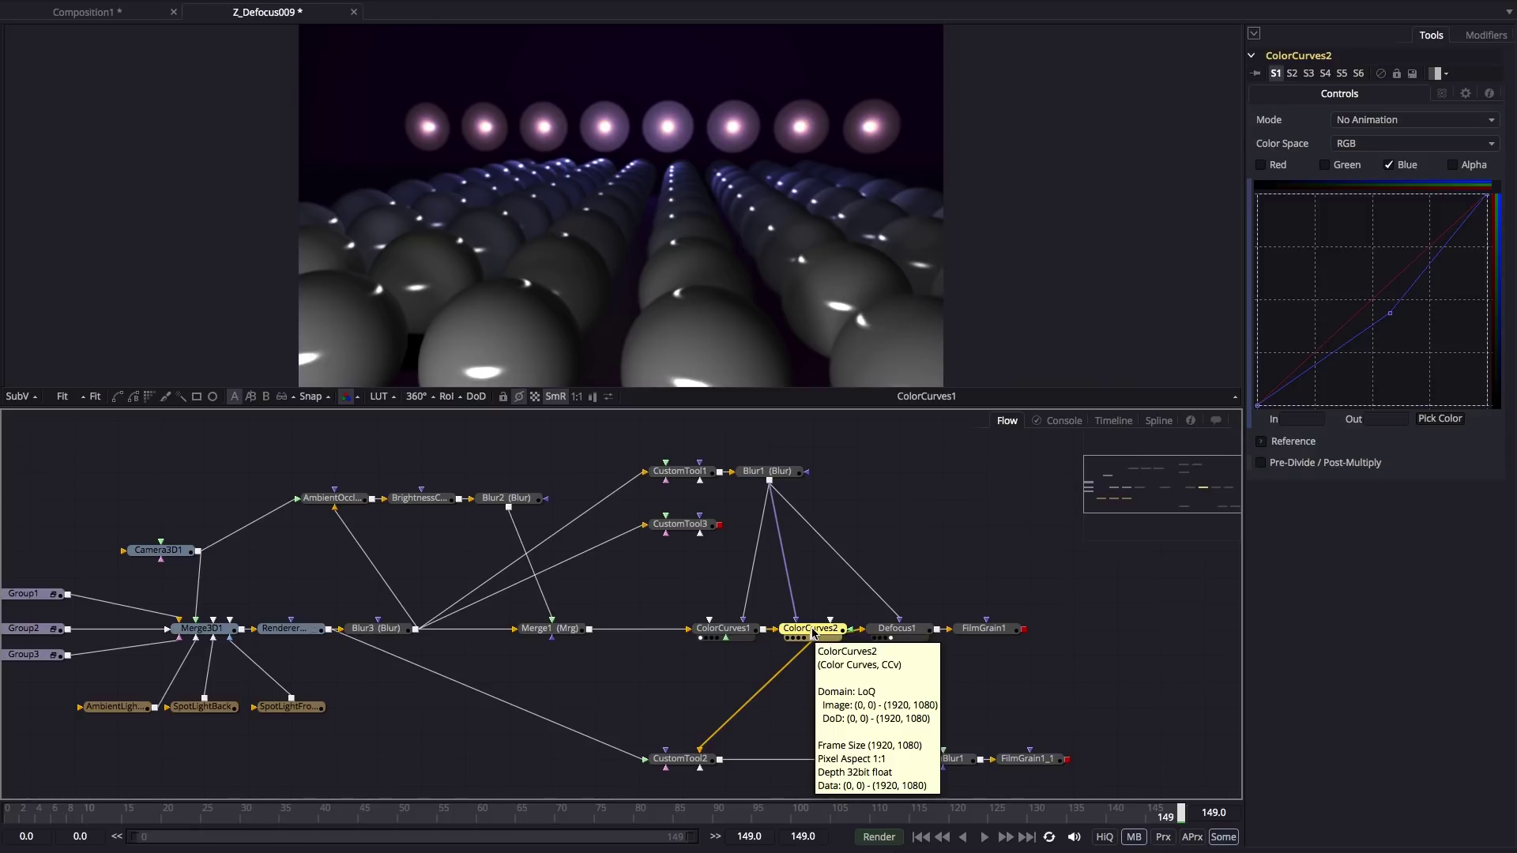
pyautogui.moveTo(1396, 278); pyautogui.dragTo(1393, 315)
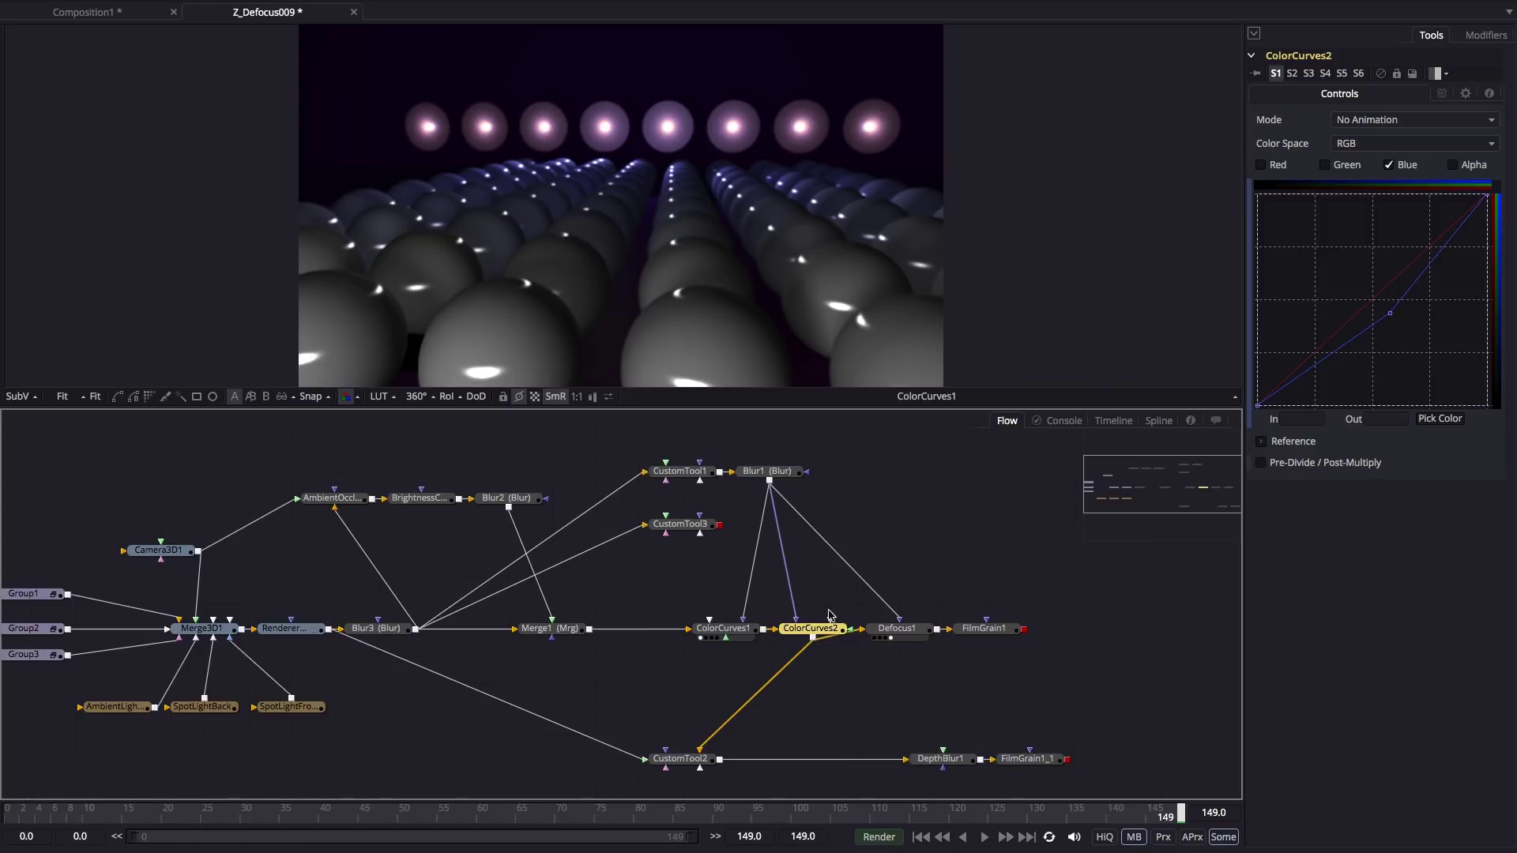
pyautogui.moveTo(822, 630); pyautogui.dragTo(540, 207)
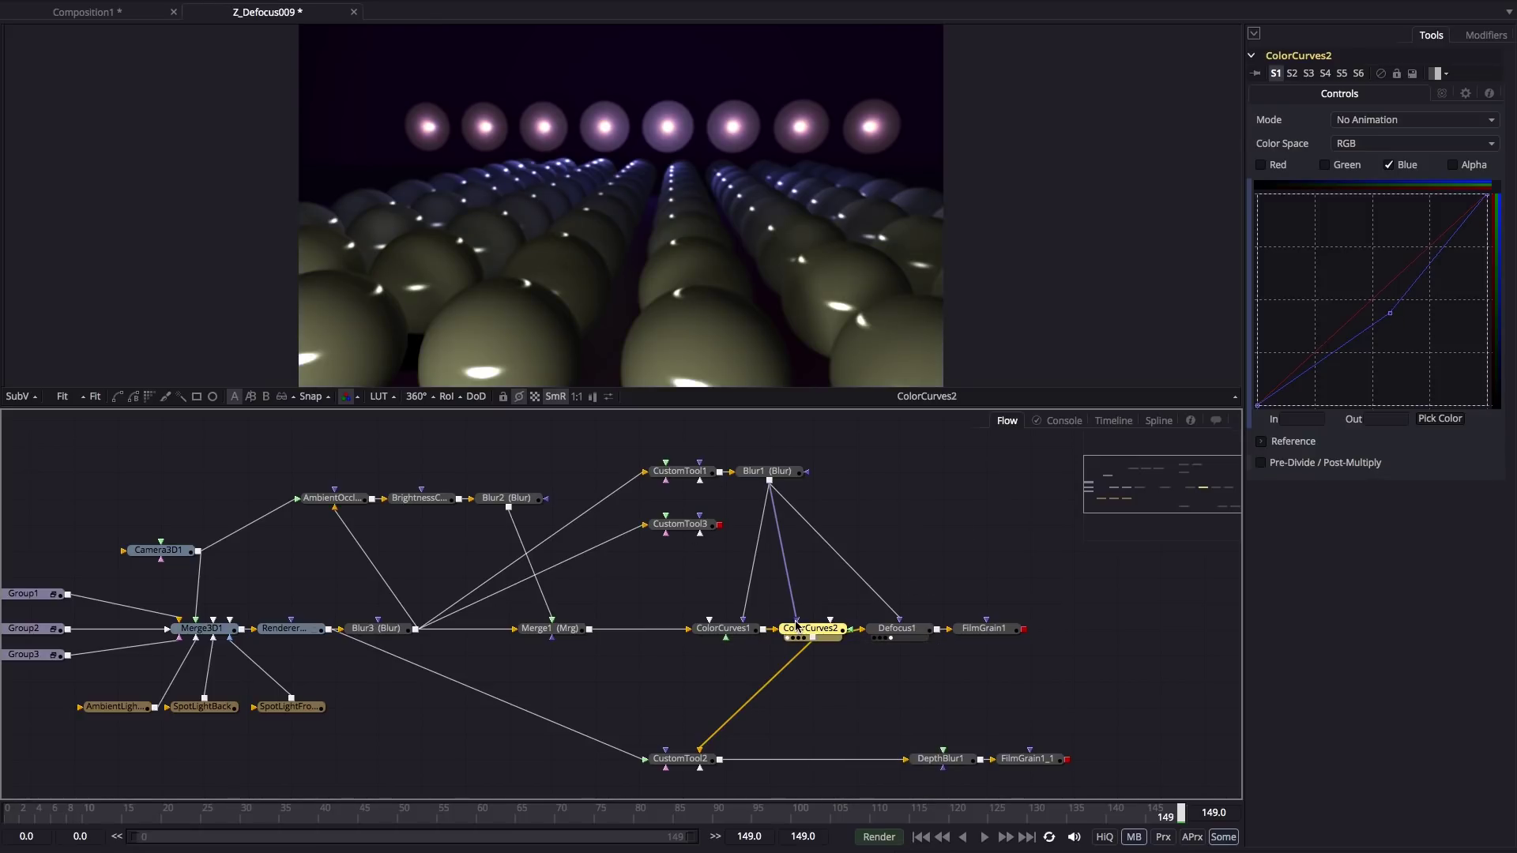
pyautogui.moveTo(760, 473); pyautogui.dragTo(596, 180)
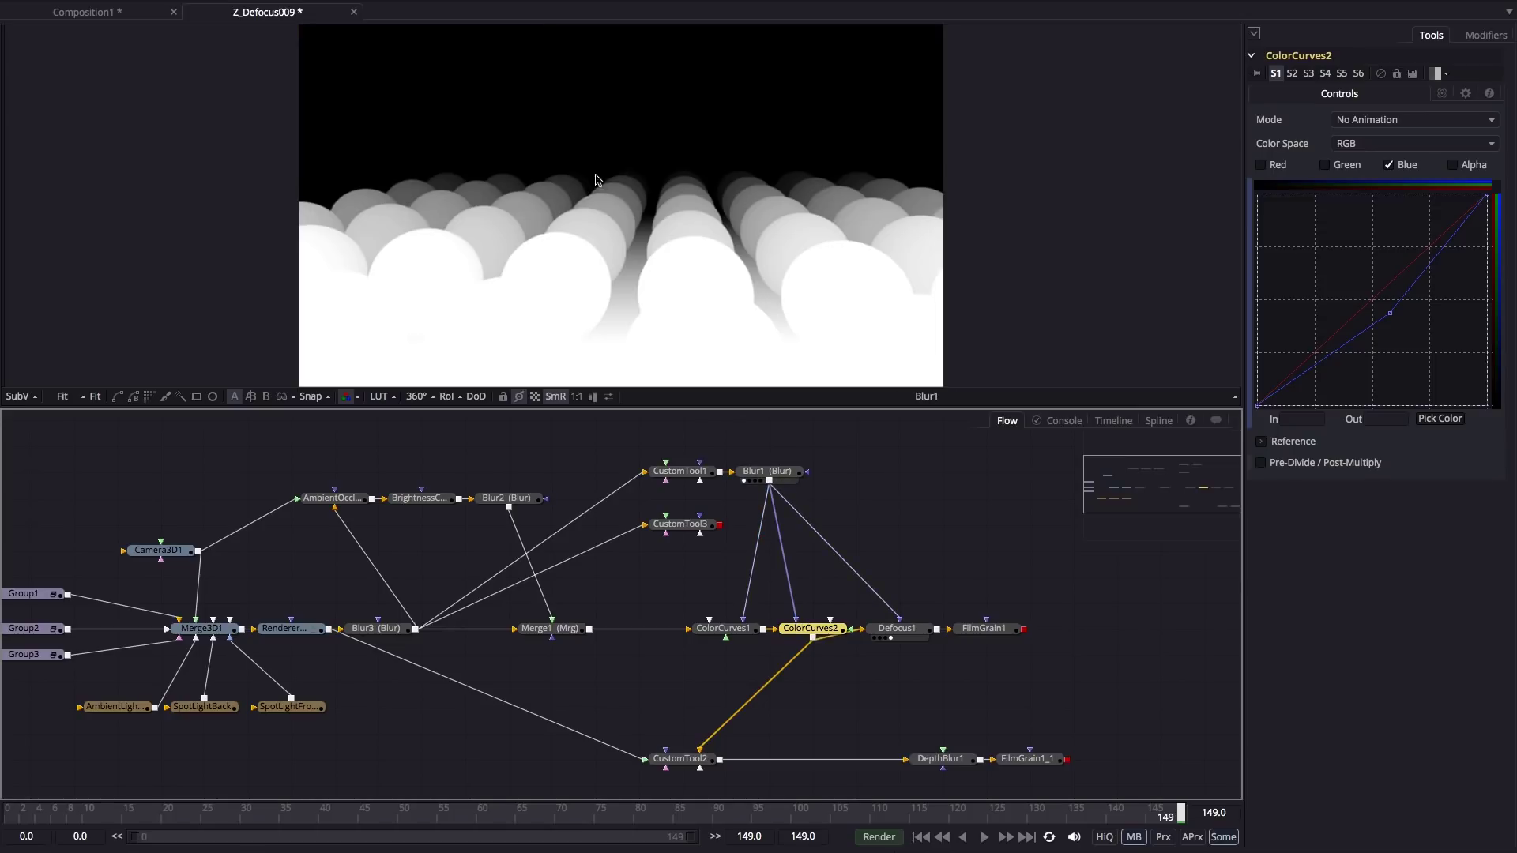
pyautogui.moveTo(813, 636); pyautogui.dragTo(575, 185)
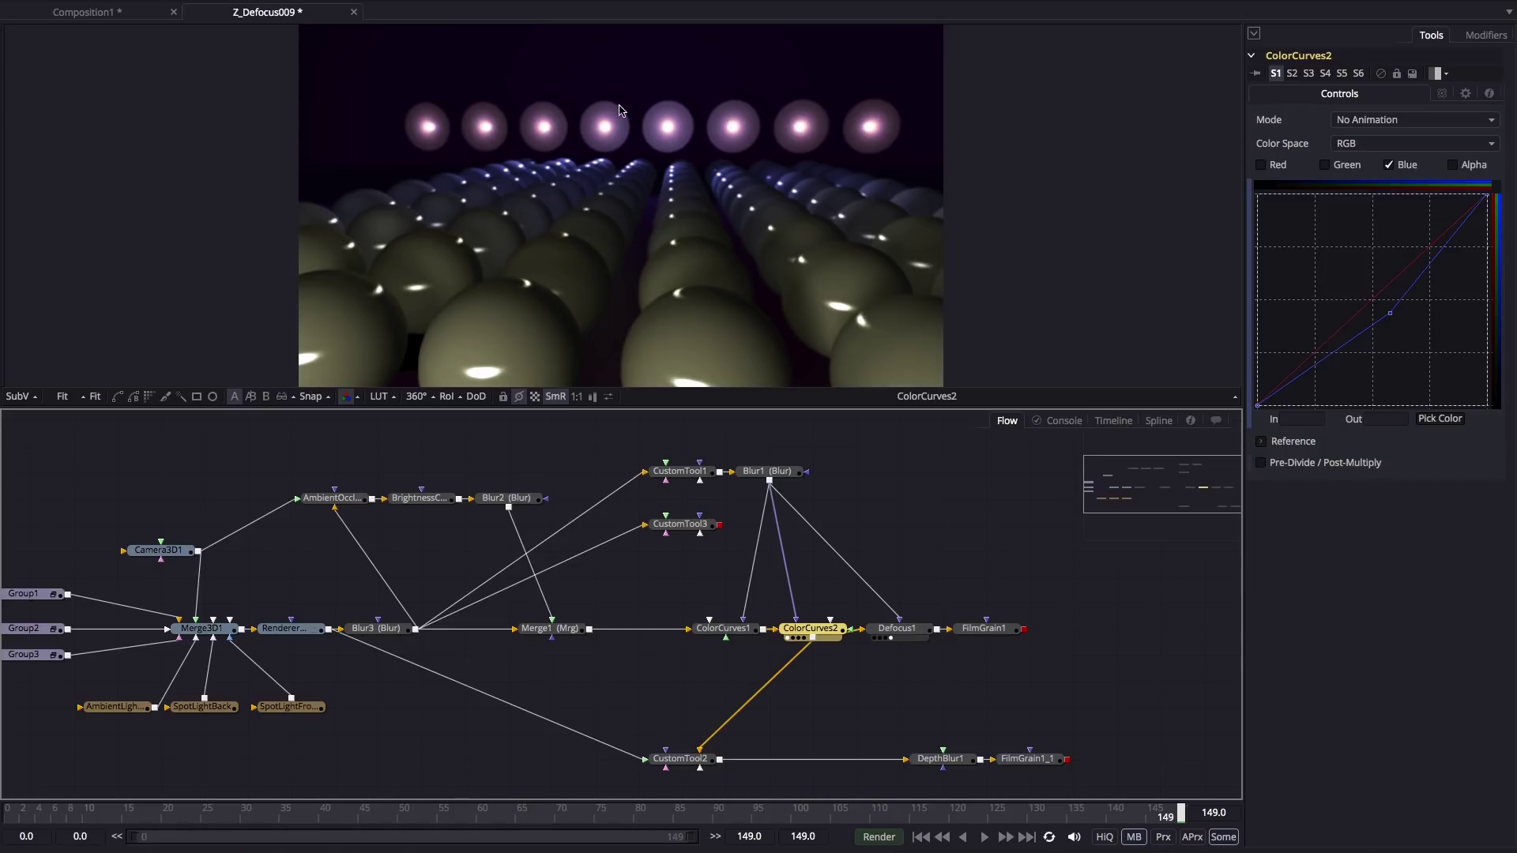
pyautogui.click(528, 638)
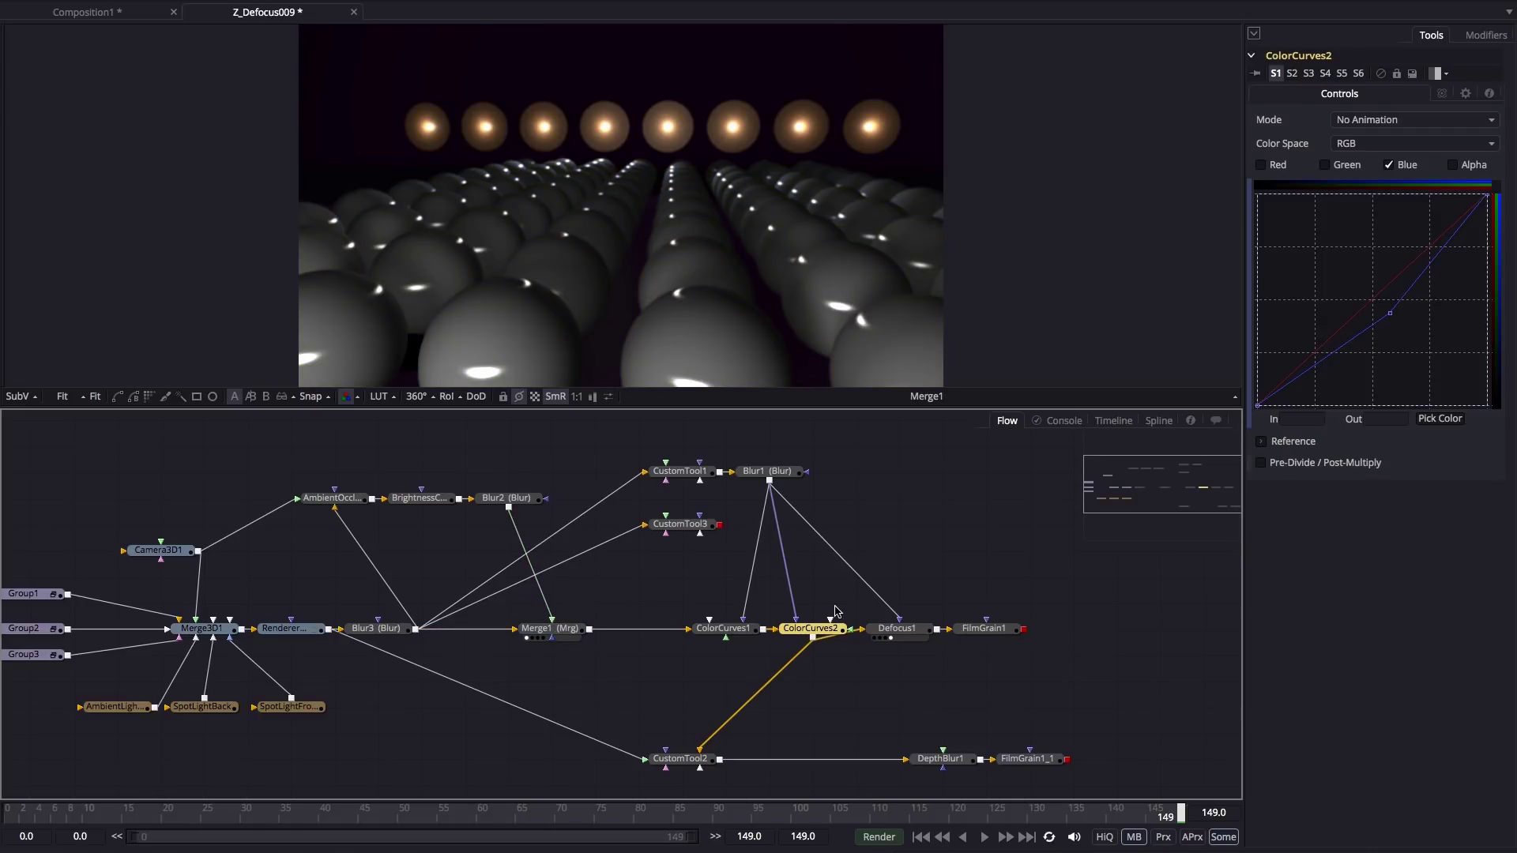
pyautogui.click(791, 638)
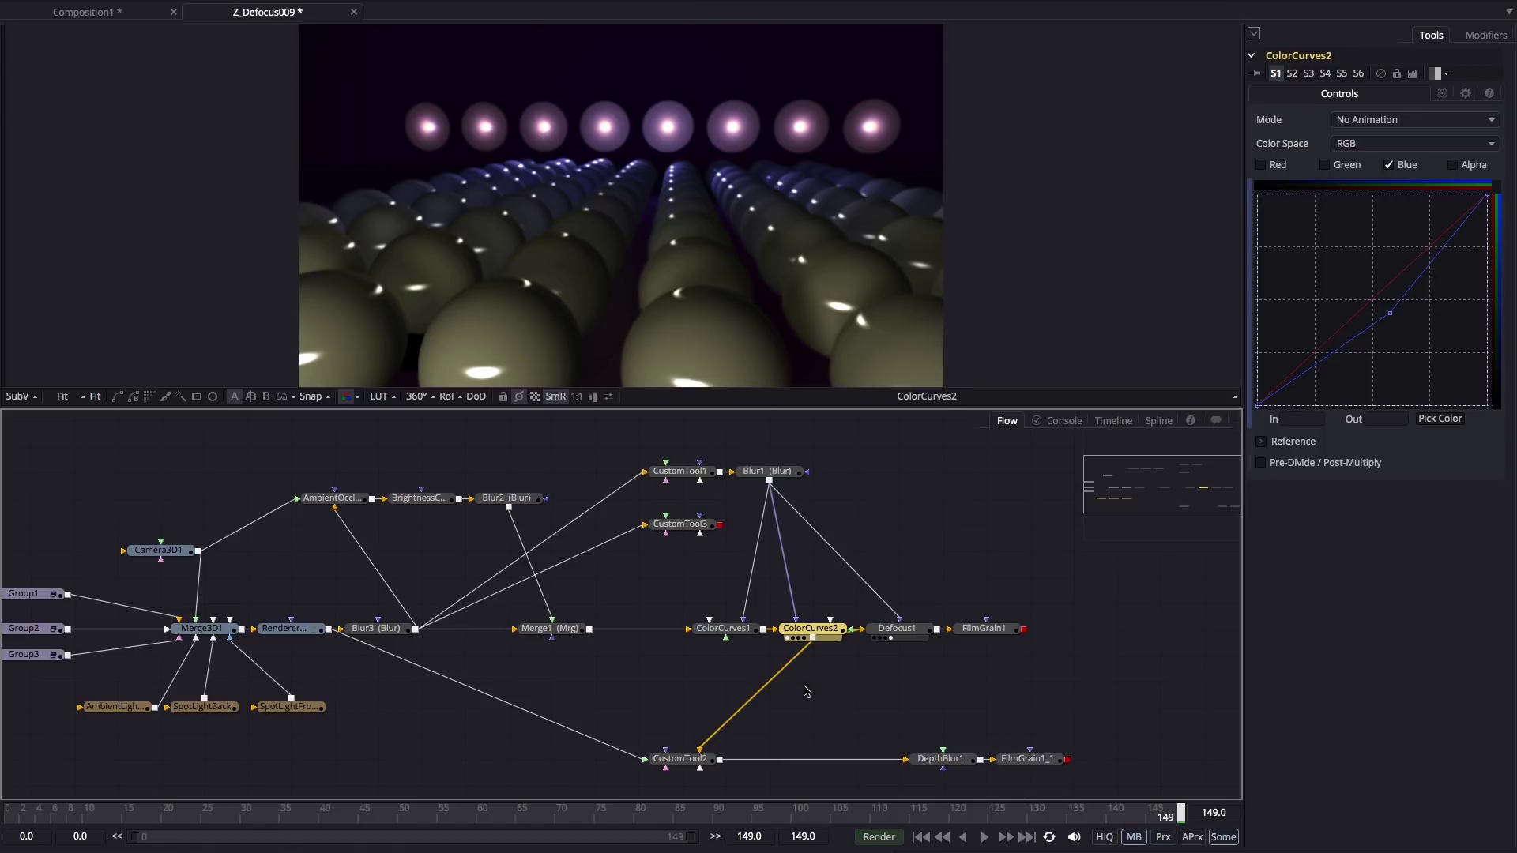
pyautogui.click(901, 630)
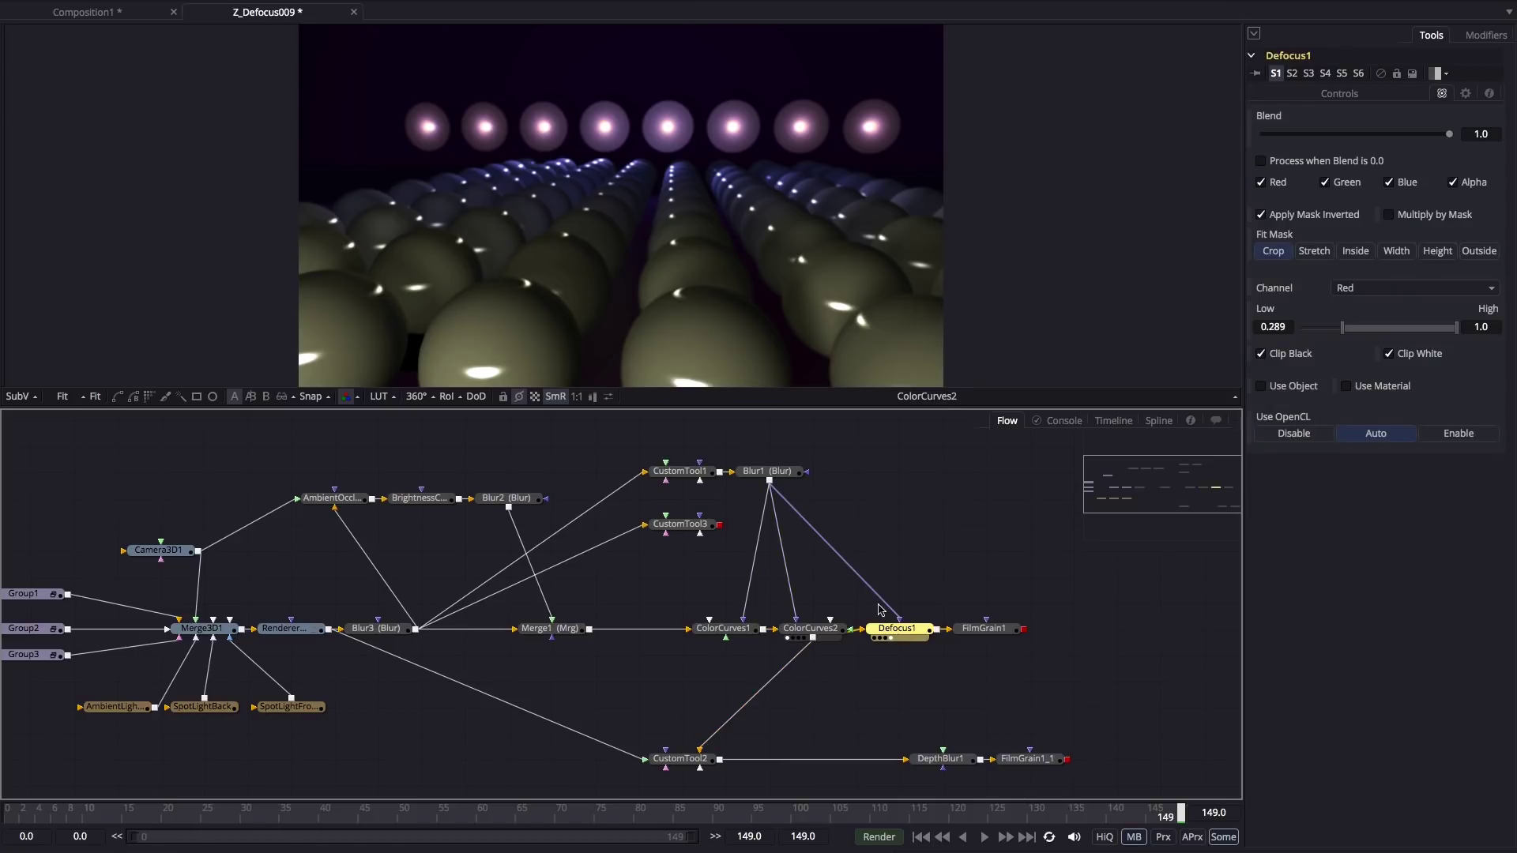
pyautogui.press('1')
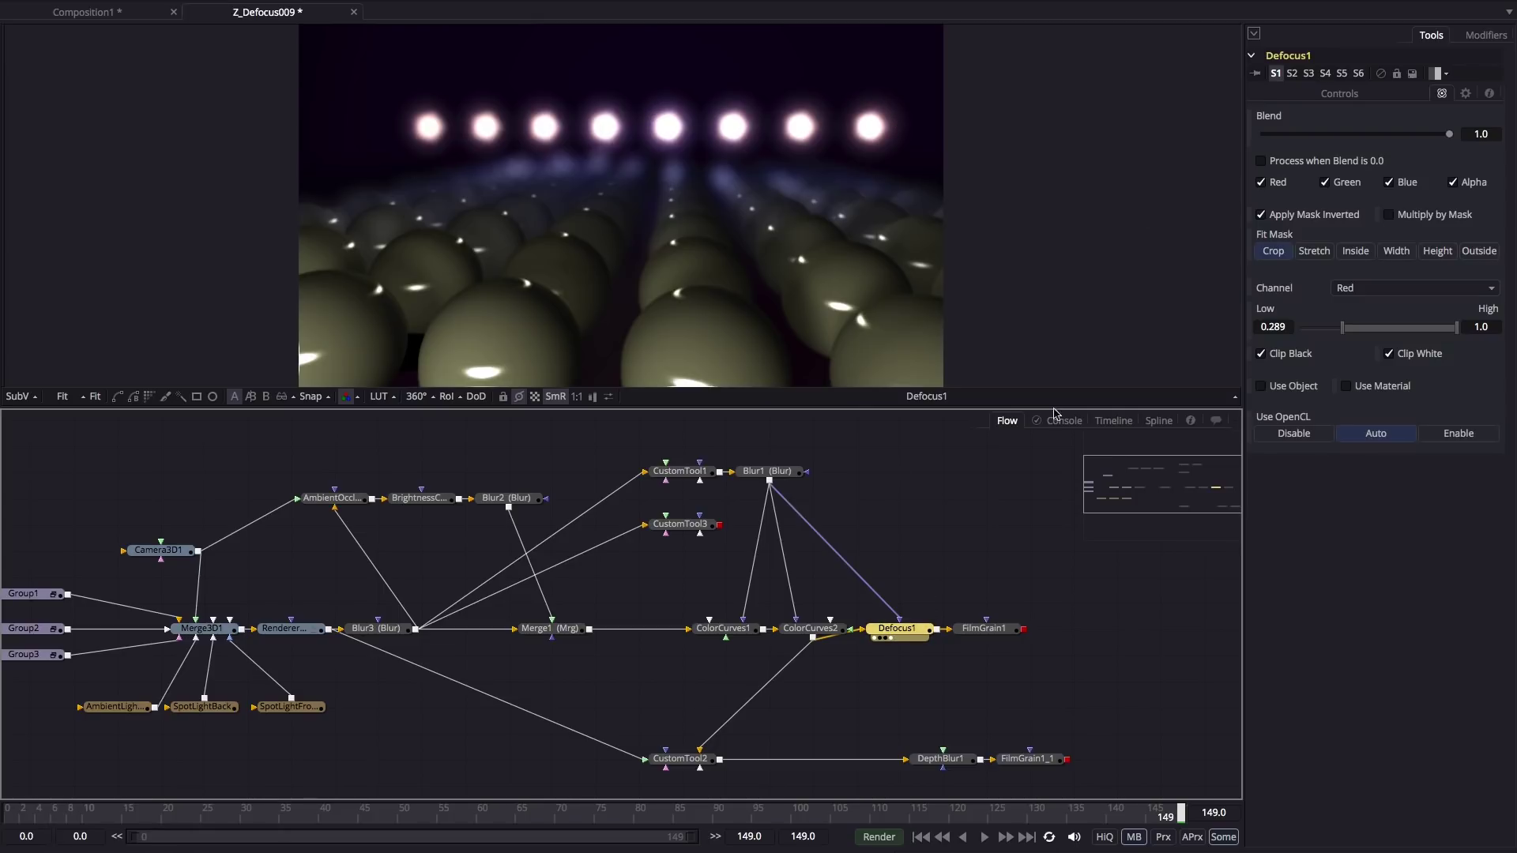
# Add a Defocus tool in the empty flow area above Defocus1, feed it the renderer's output and view it
pyautogui.click(849, 490)
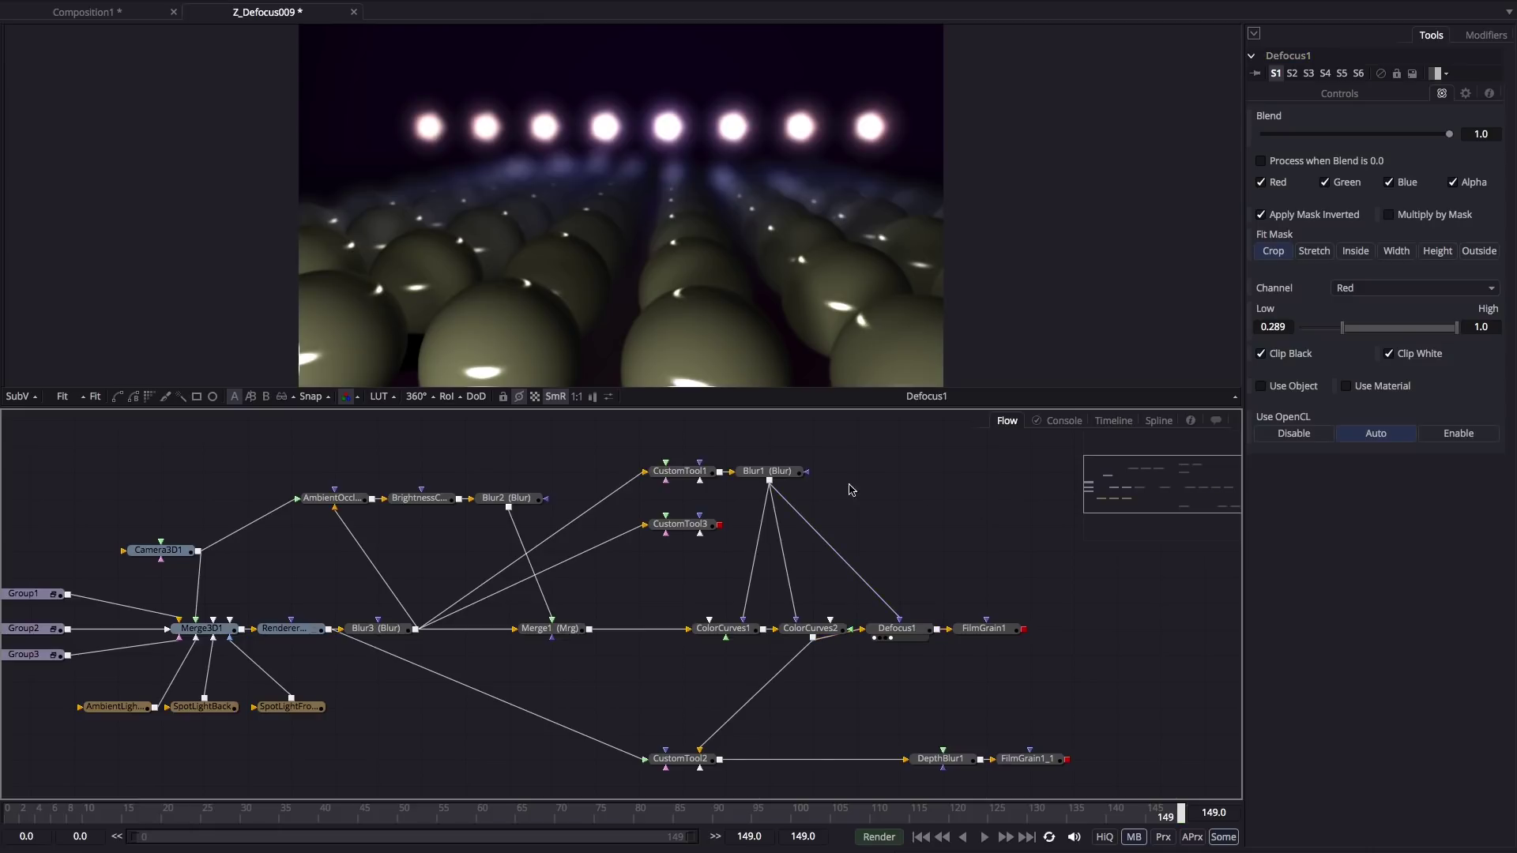
pyautogui.rightClick(895, 498)
pyautogui.moveTo(940, 505)
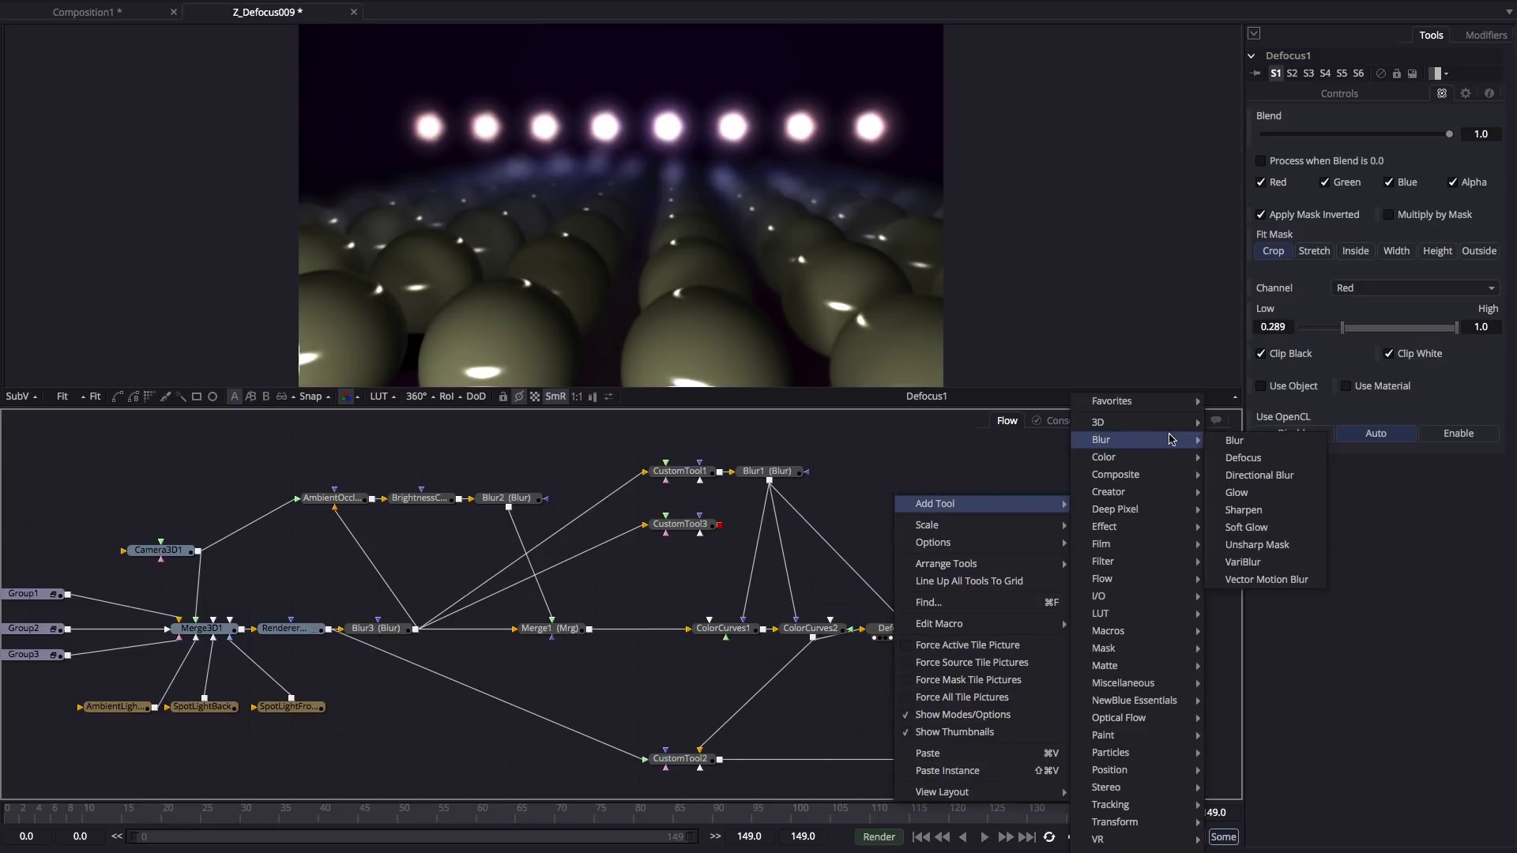
pyautogui.click(1244, 458)
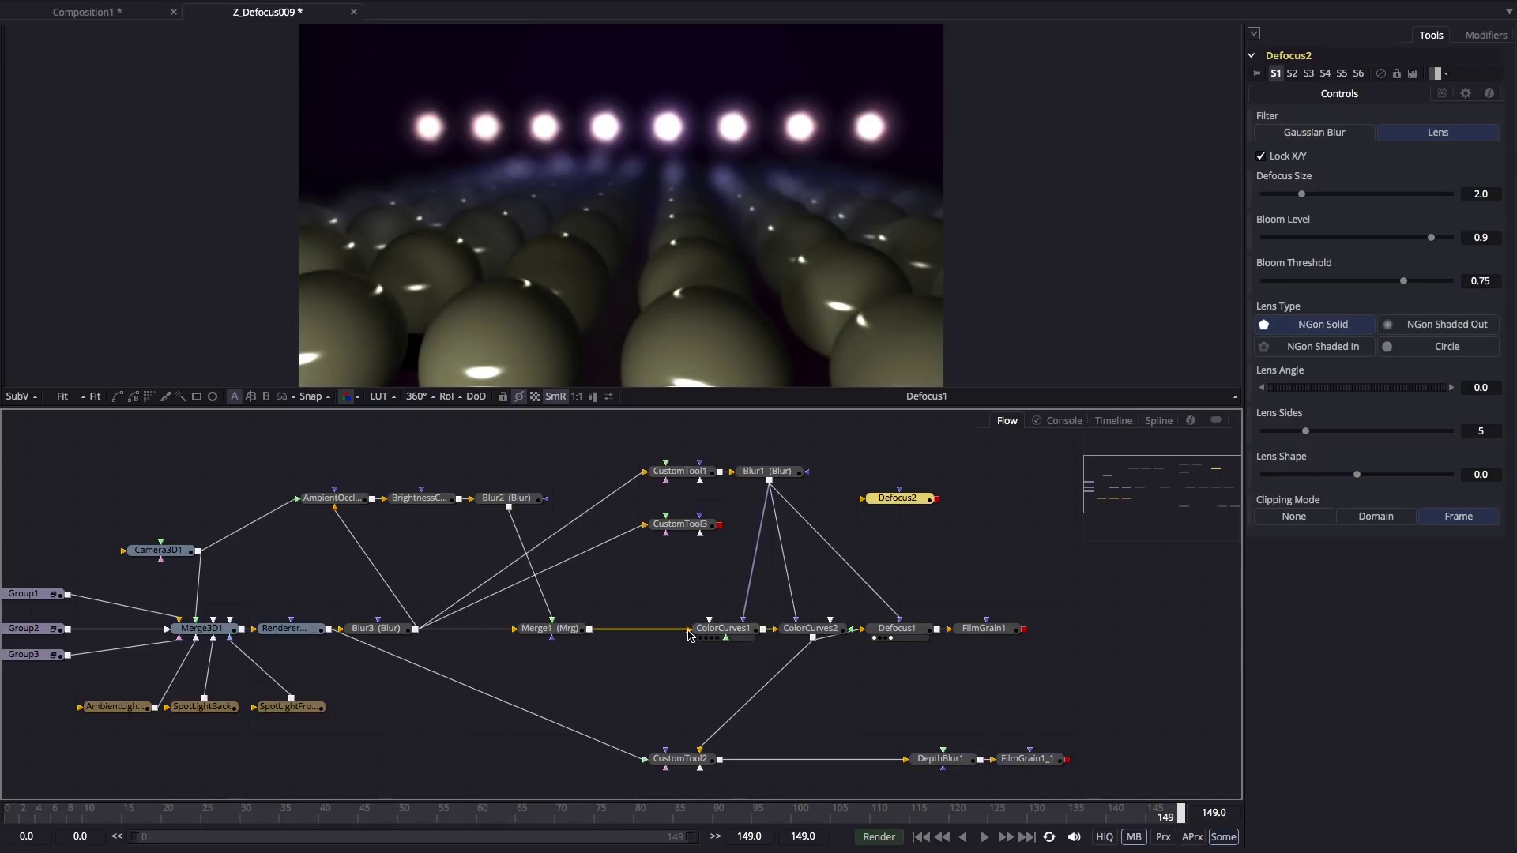
pyautogui.moveTo(328, 632); pyautogui.dragTo(669, 133)
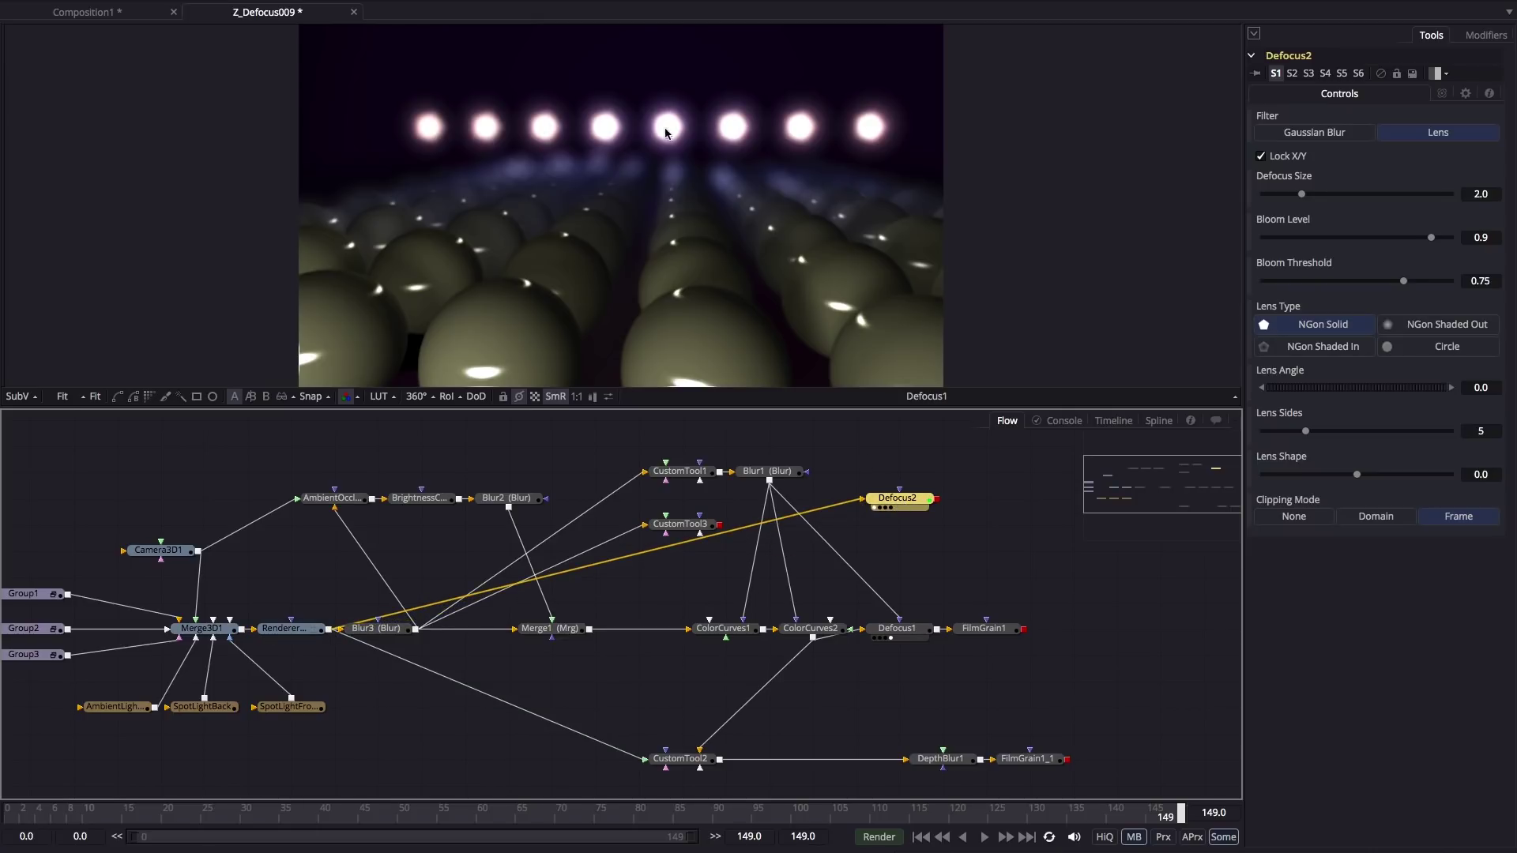
# Set the new Defocus tool's size to 10.0 and lens type to Circle, comparing bloom levels 0.0 and 0.9
pyautogui.moveTo(1301, 194); pyautogui.dragTo(1496, 219)
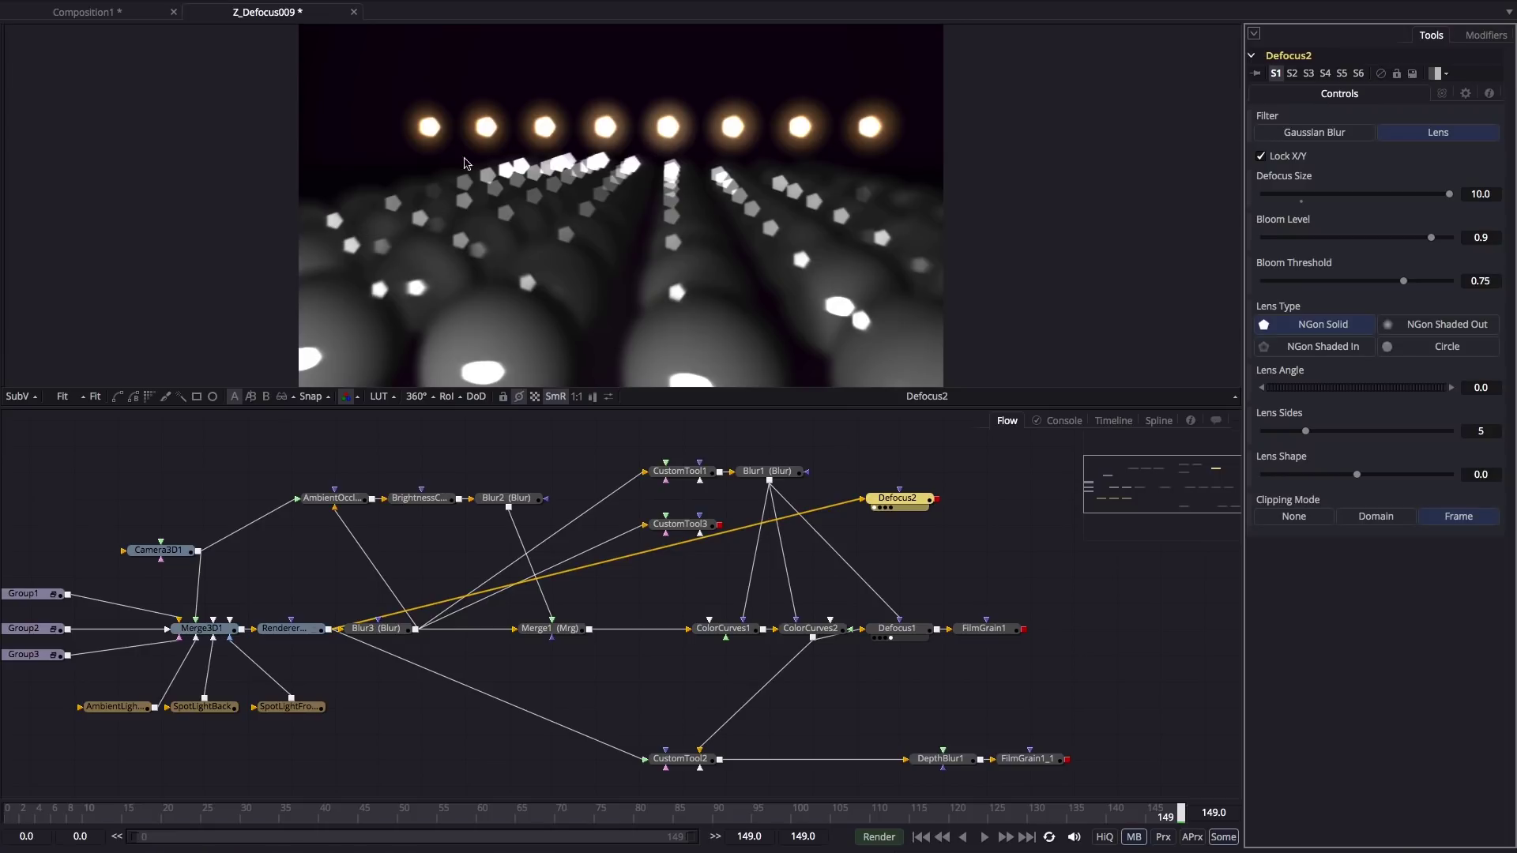
pyautogui.click(1457, 326)
pyautogui.click(1322, 348)
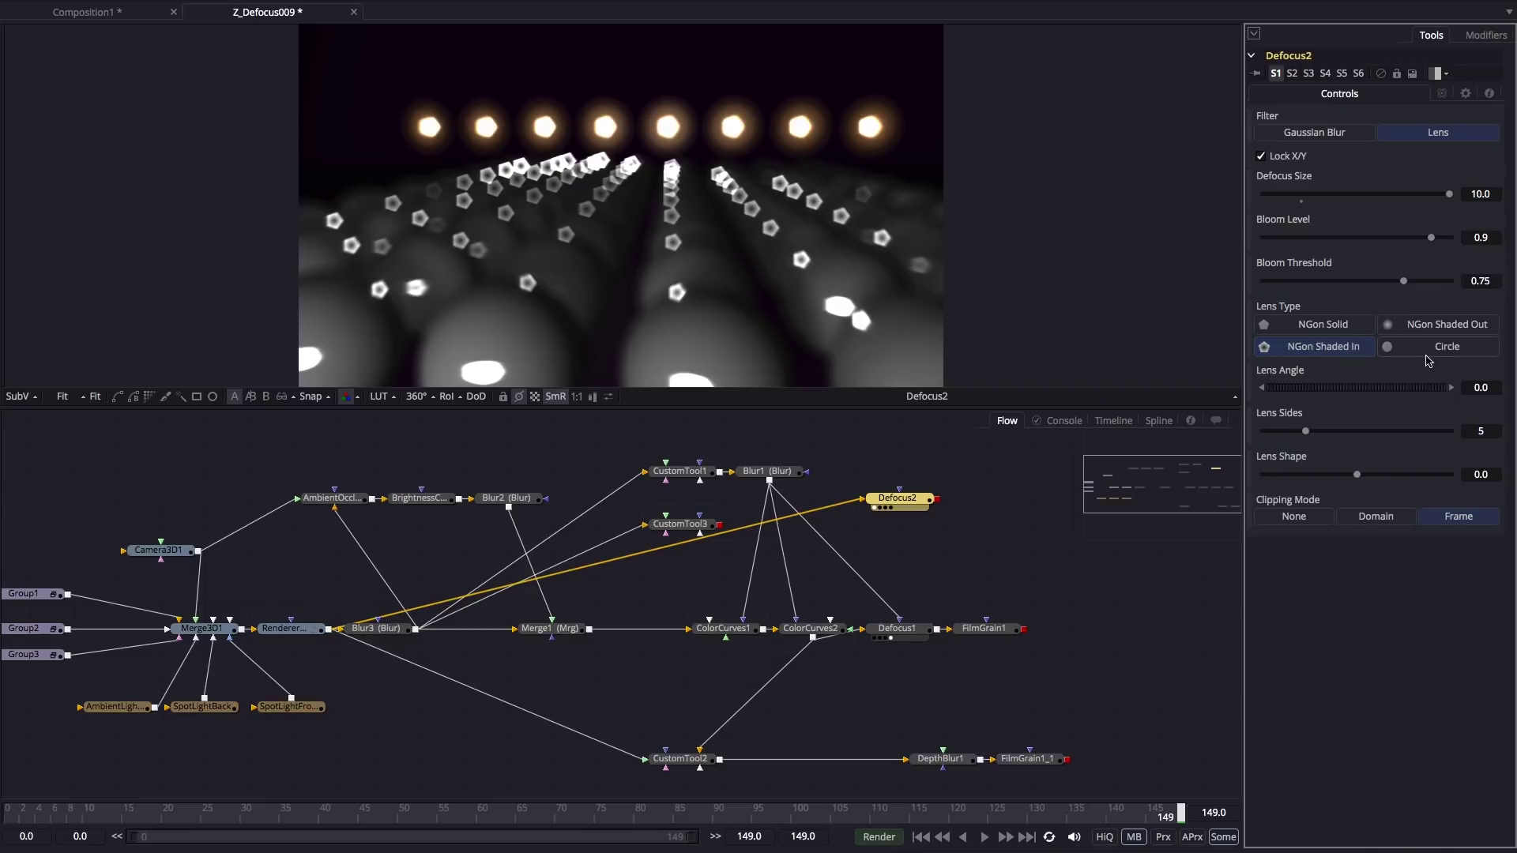
pyautogui.click(1451, 349)
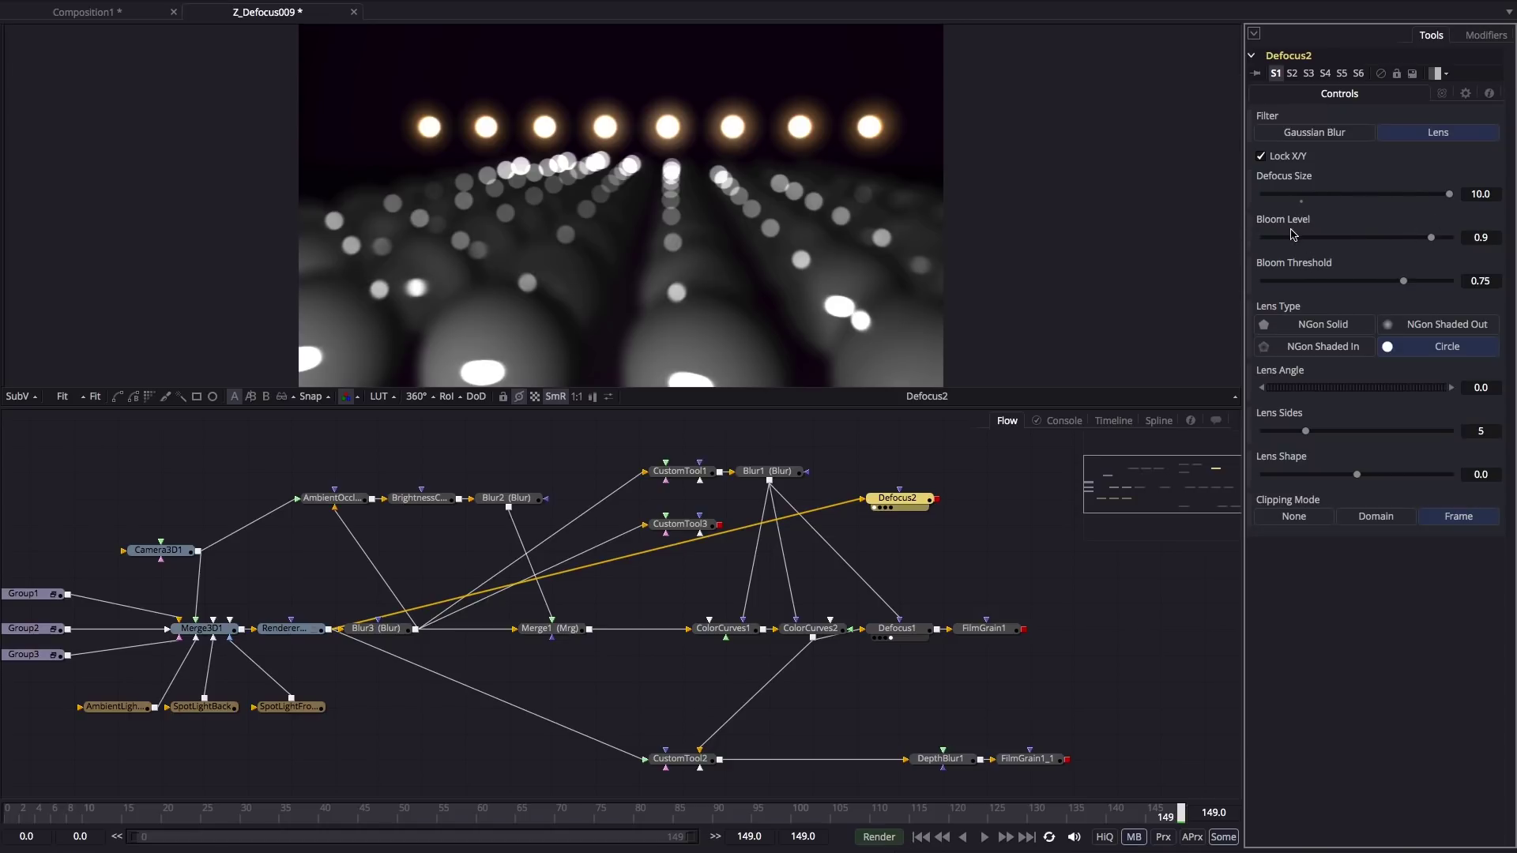
pyautogui.moveTo(1431, 237); pyautogui.dragTo(1222, 235)
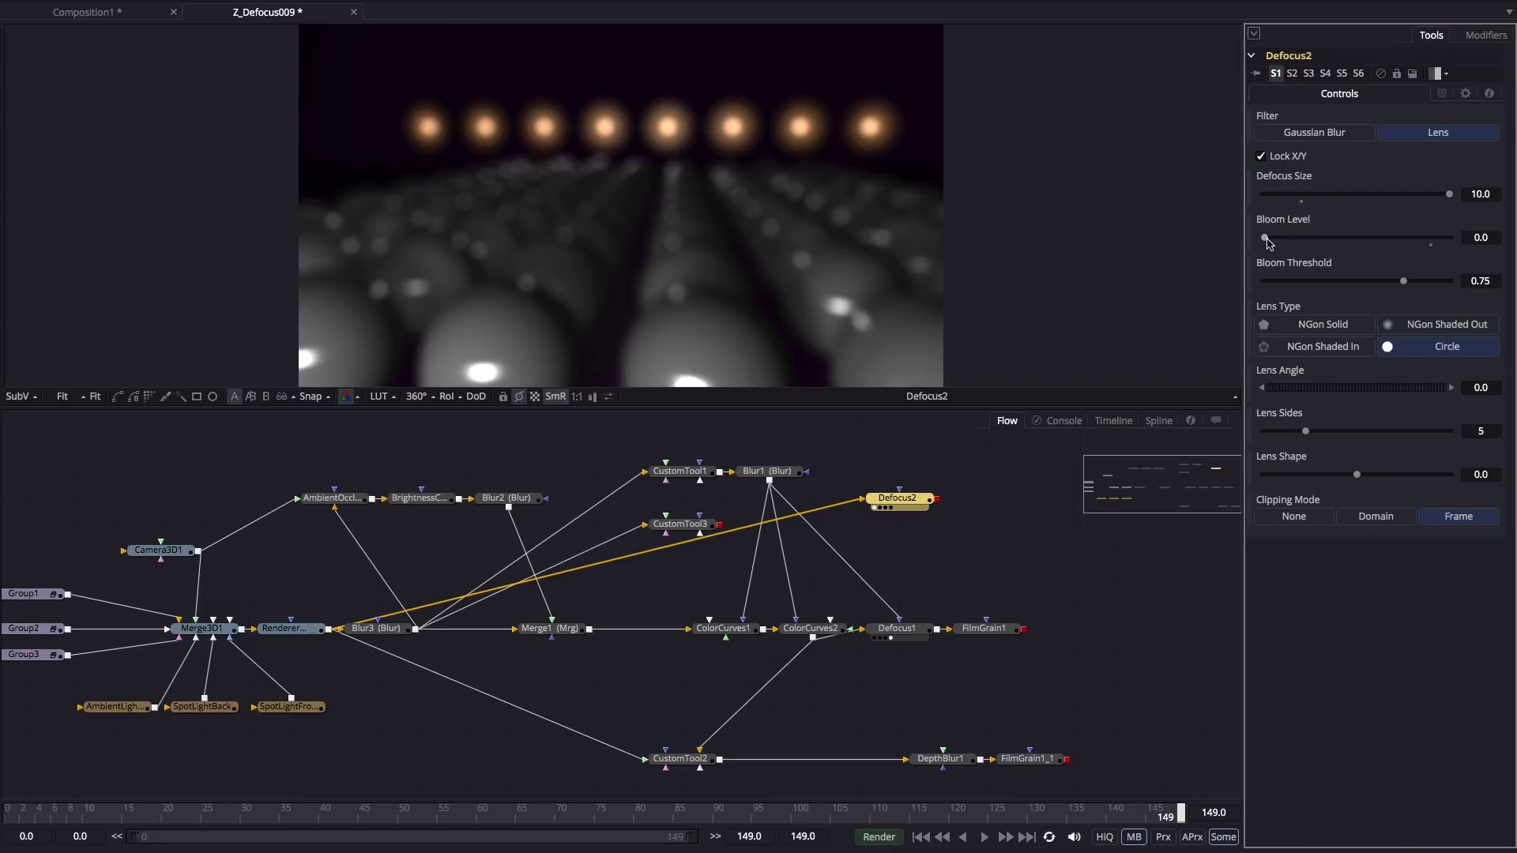
pyautogui.moveTo(1265, 238); pyautogui.dragTo(1431, 237)
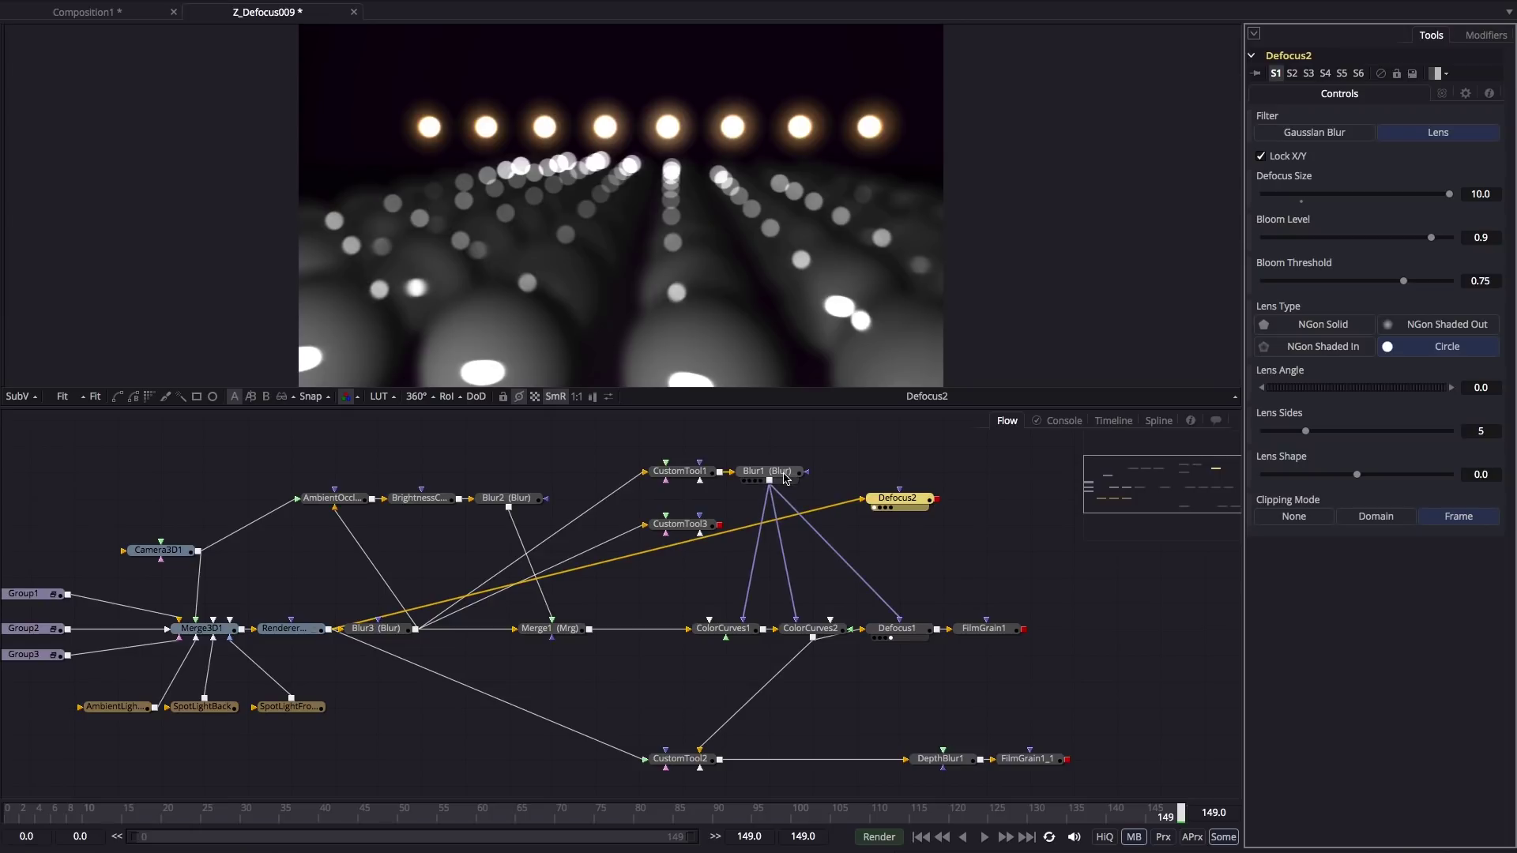
# Mask the new Defocus tool with Blur1's depth matte, using the Luminance channel and applying the mask inverted
pyautogui.moveTo(769, 480); pyautogui.dragTo(901, 493)
pyautogui.moveTo(902, 499); pyautogui.dragTo(936, 526)
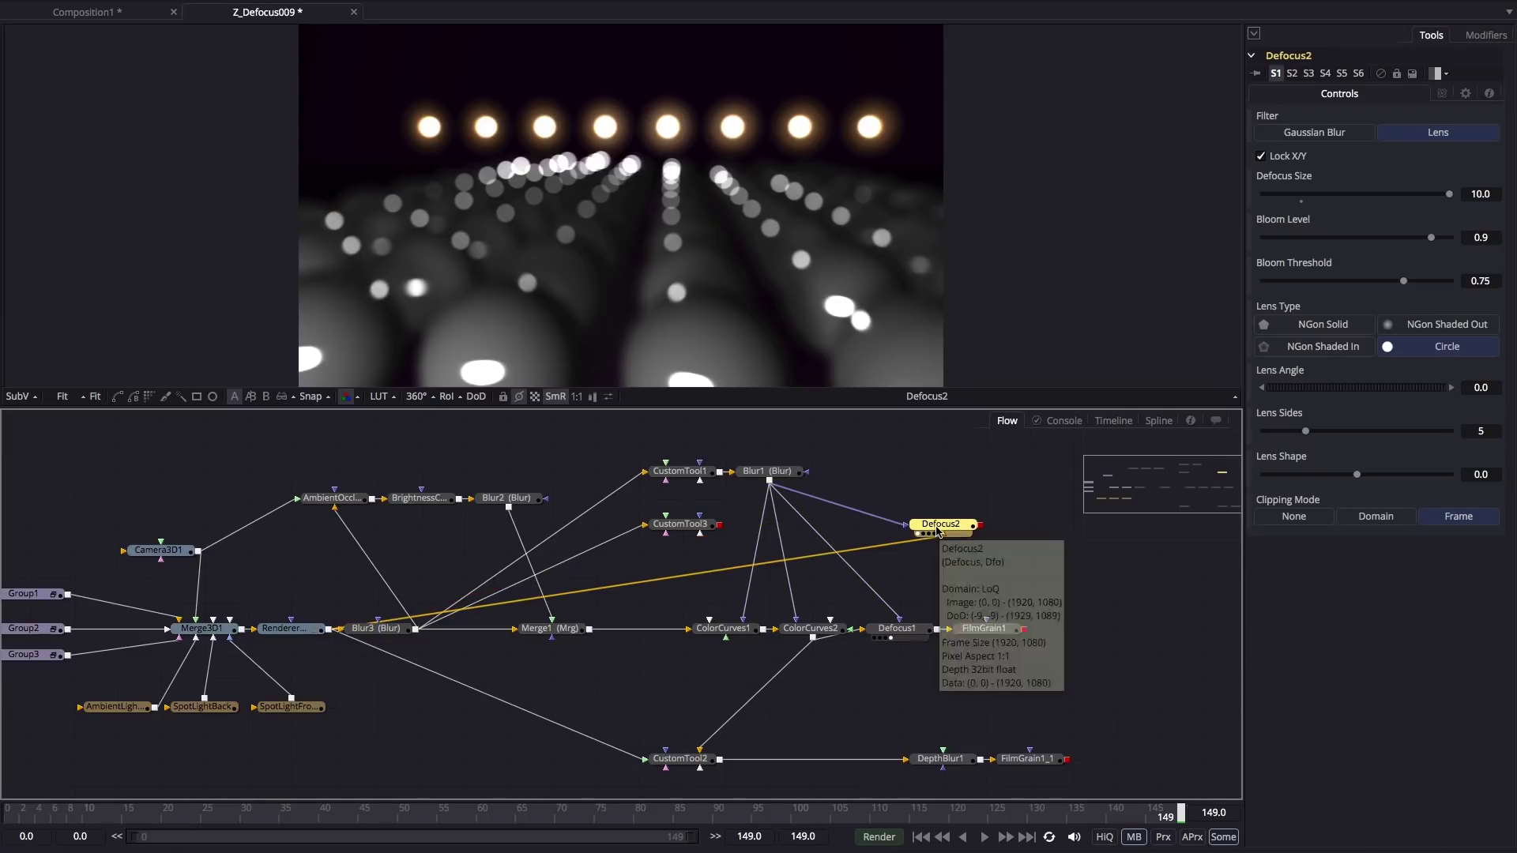
pyautogui.click(1441, 93)
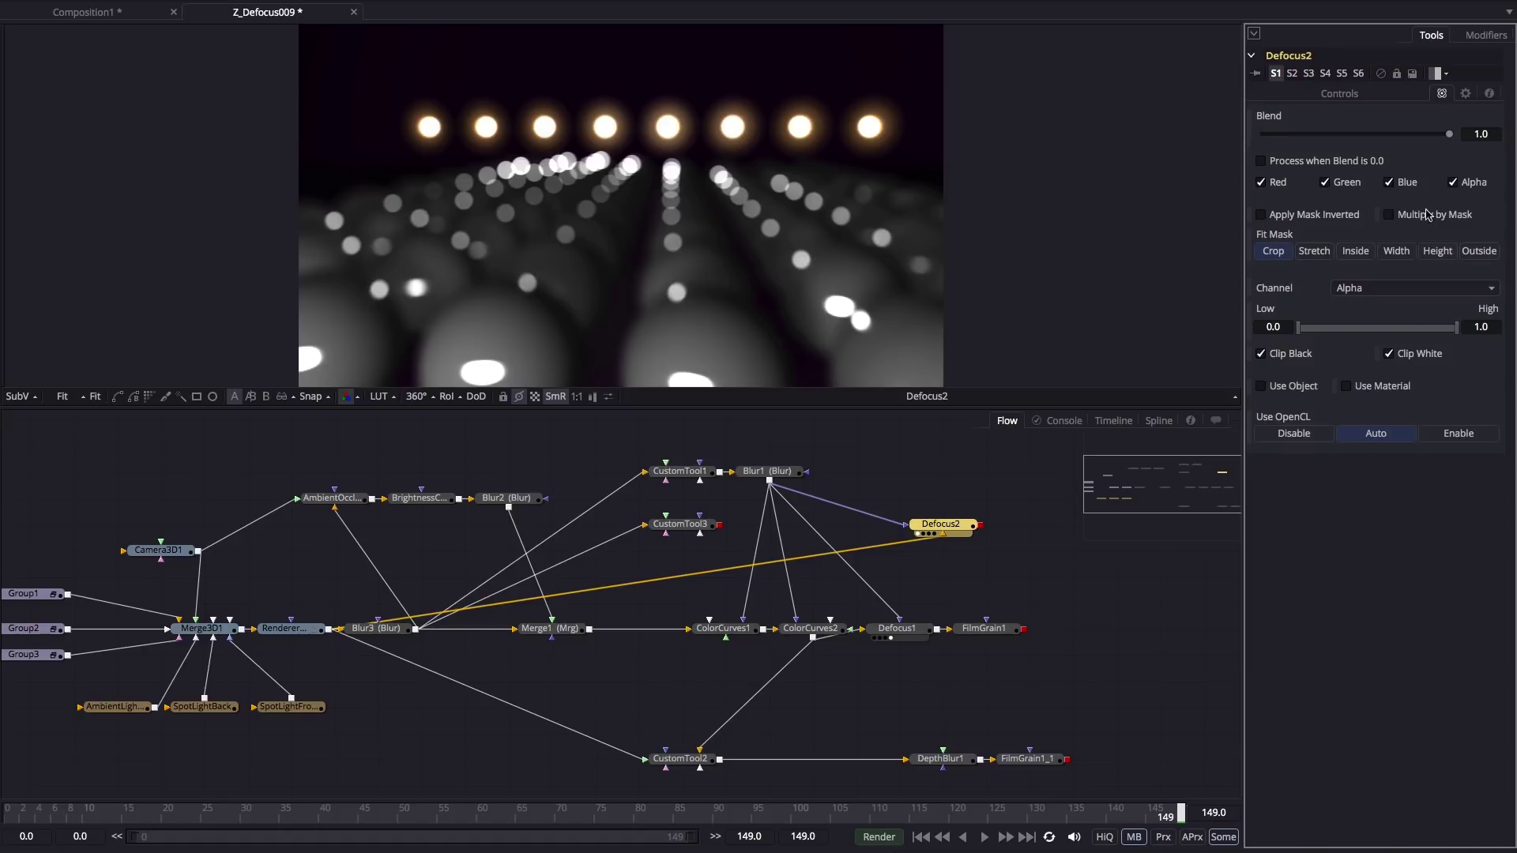
pyautogui.click(1379, 289)
pyautogui.click(1370, 326)
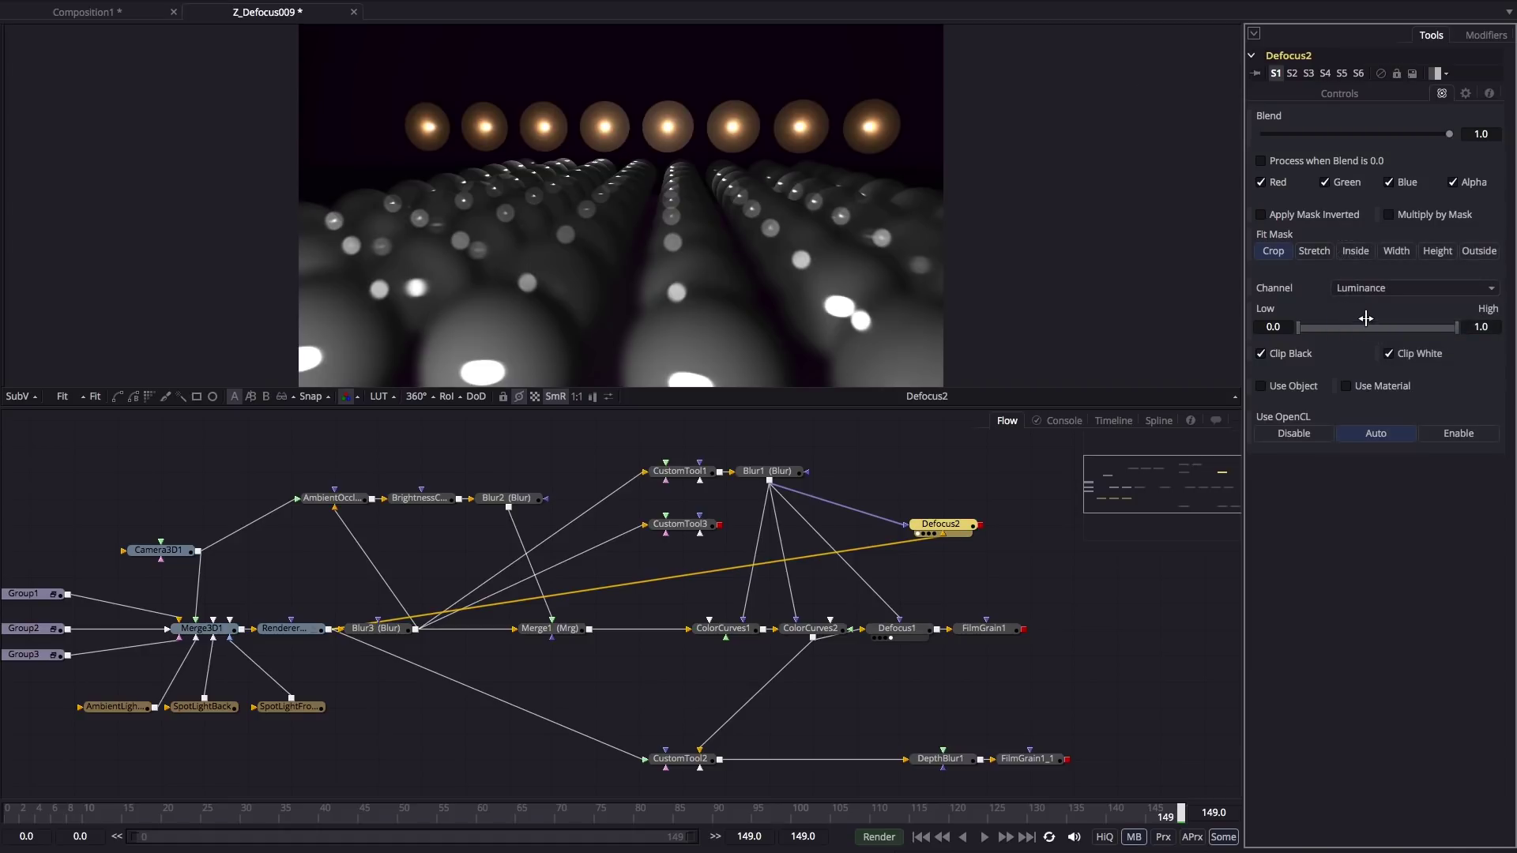
pyautogui.click(1261, 215)
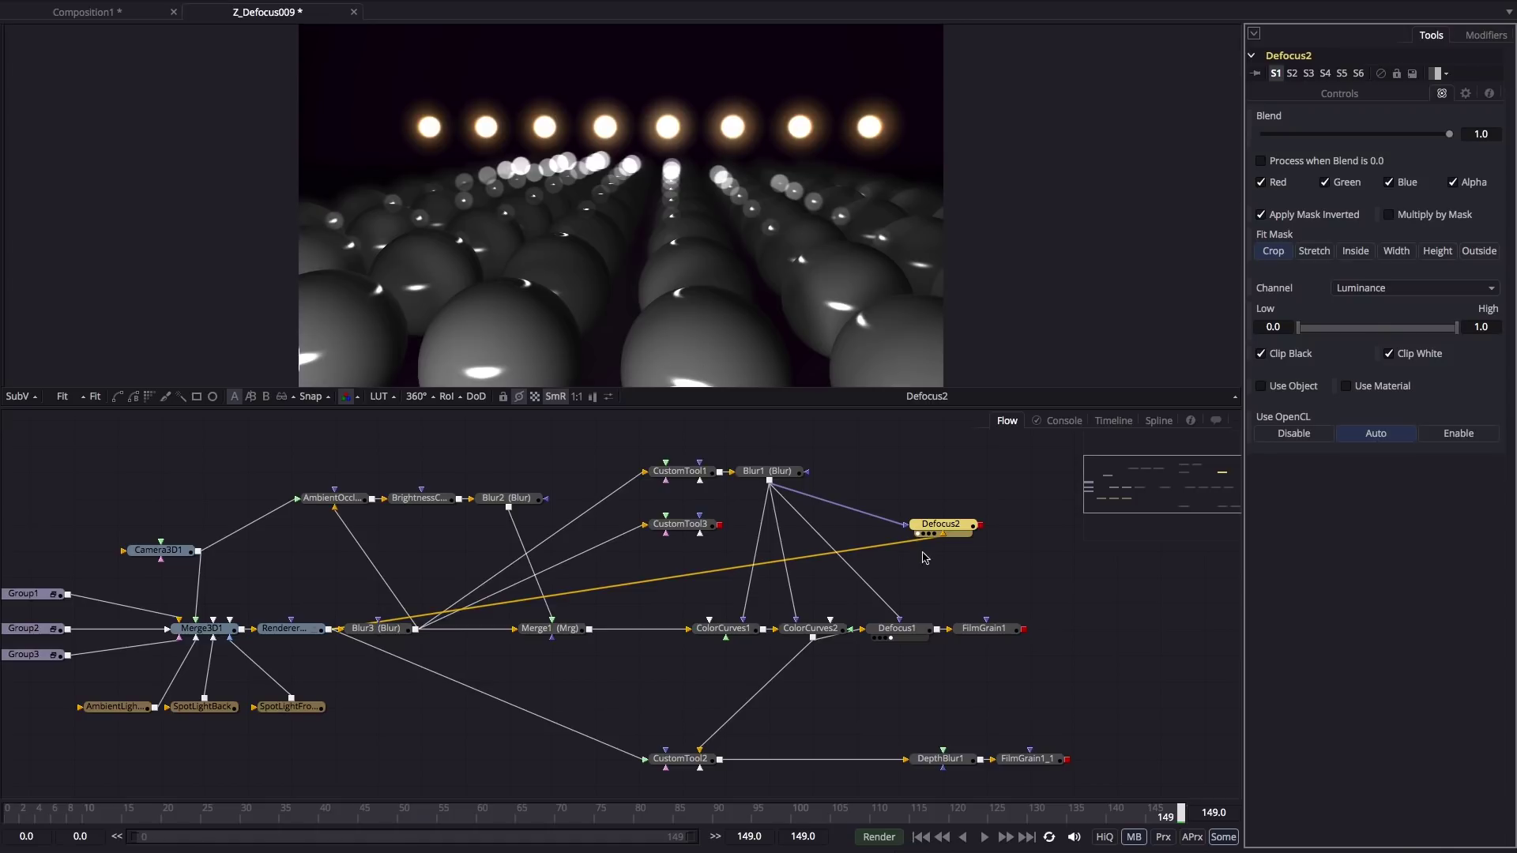
# Set Defocus2's lens type to NGon Solid, comparing lens shapes 0.75 and 0.0 and varying the lens angle
pyautogui.click(1339, 93)
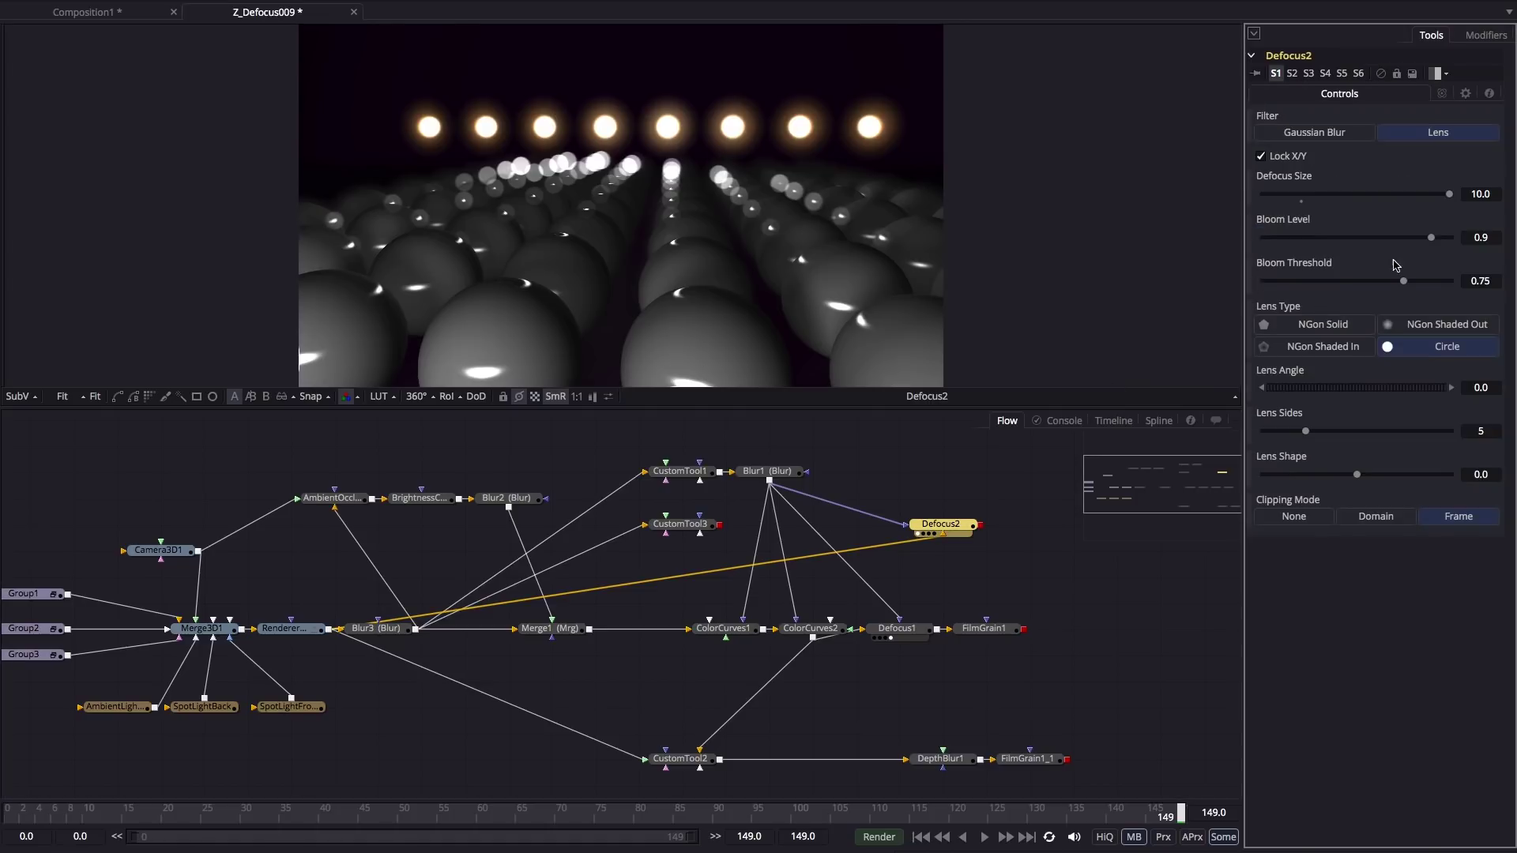
pyautogui.click(1327, 325)
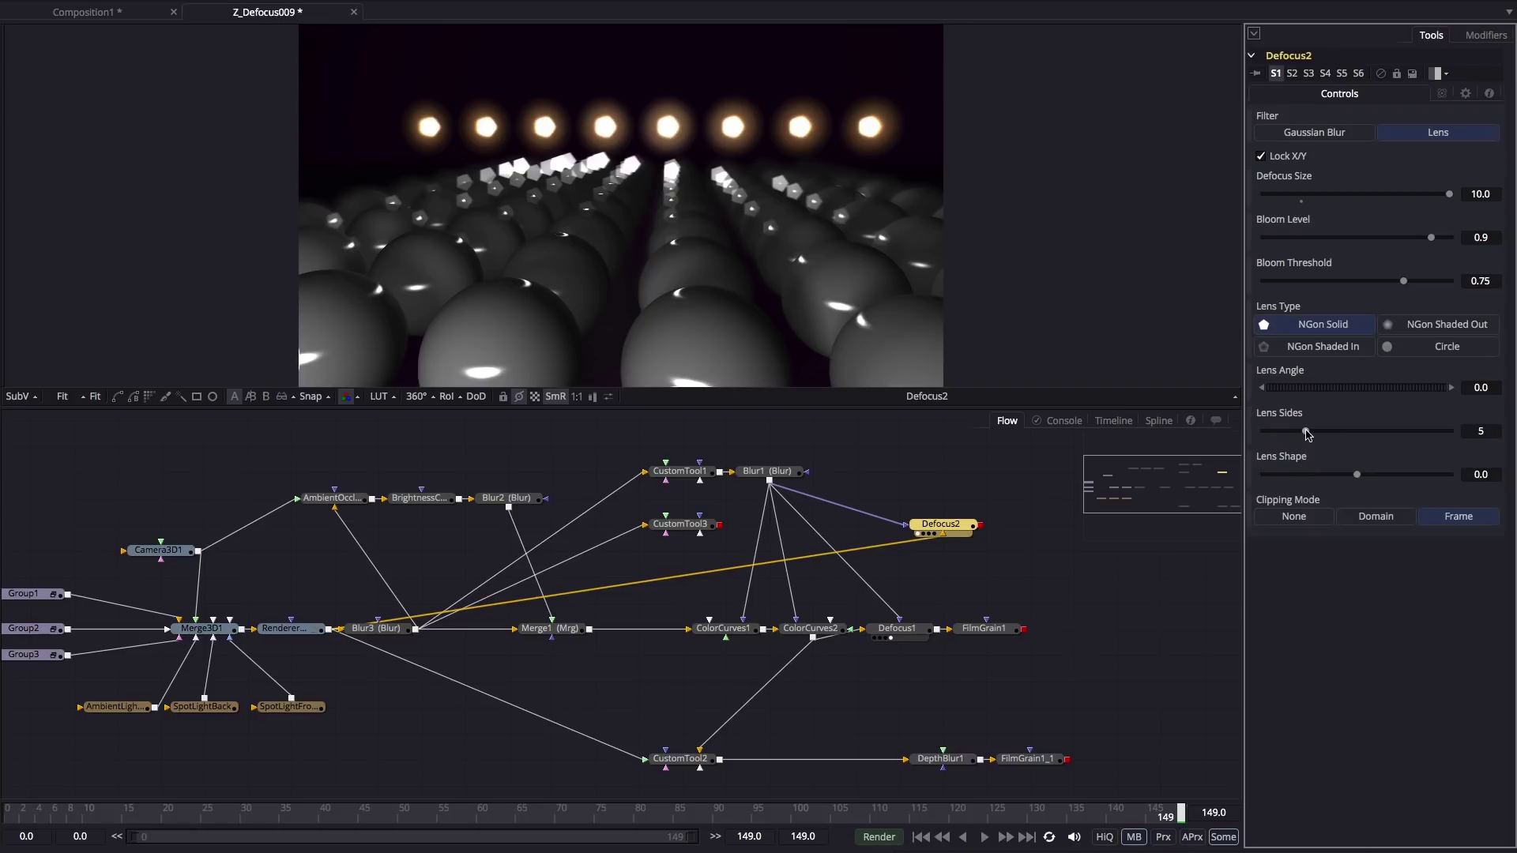
pyautogui.moveTo(1307, 435); pyautogui.dragTo(1460, 479)
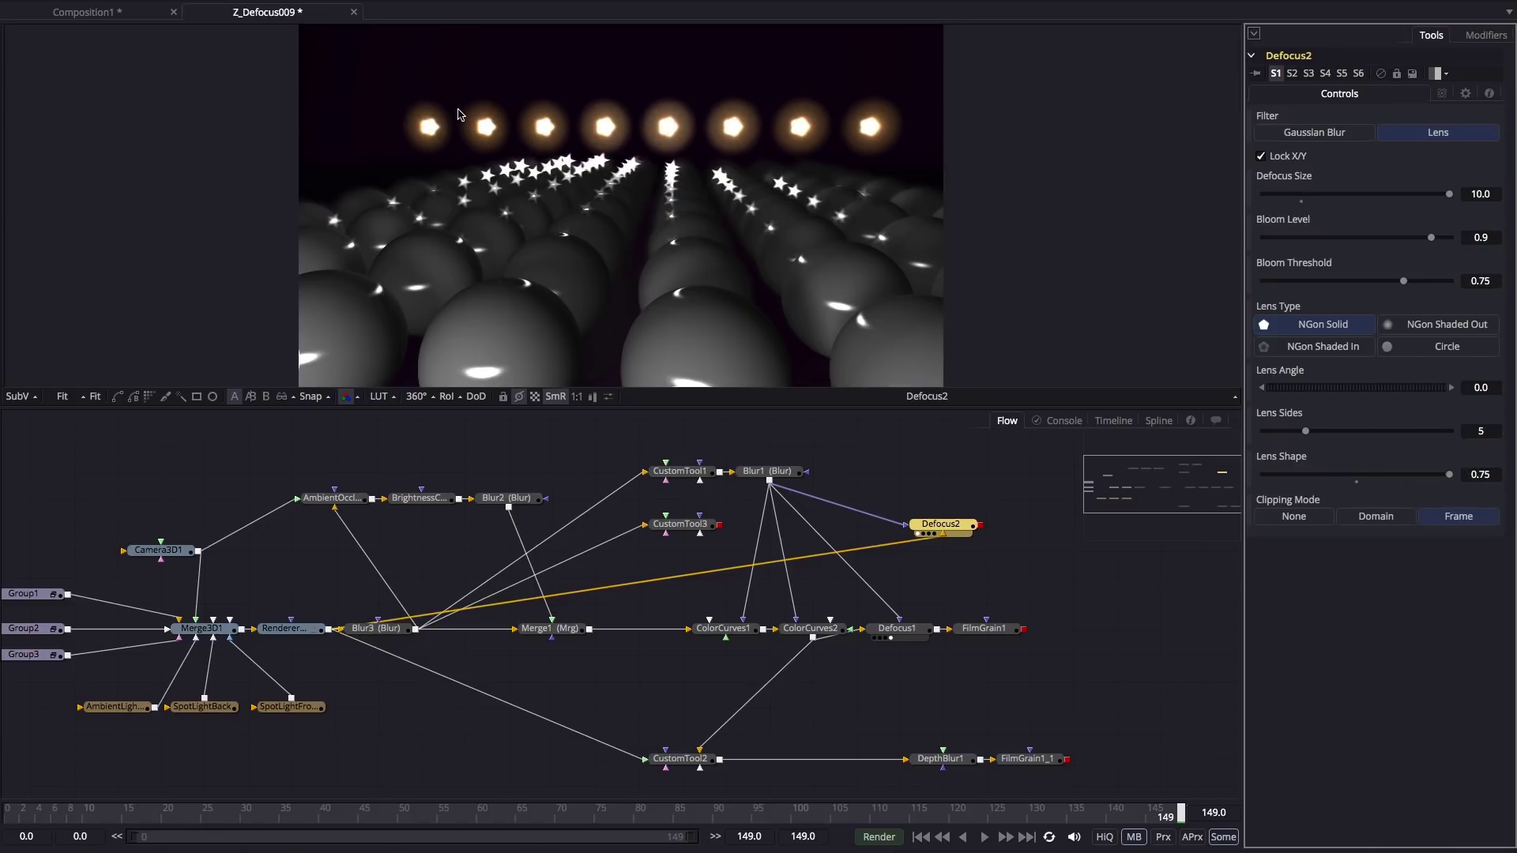
pyautogui.moveTo(1449, 475); pyautogui.dragTo(1356, 474)
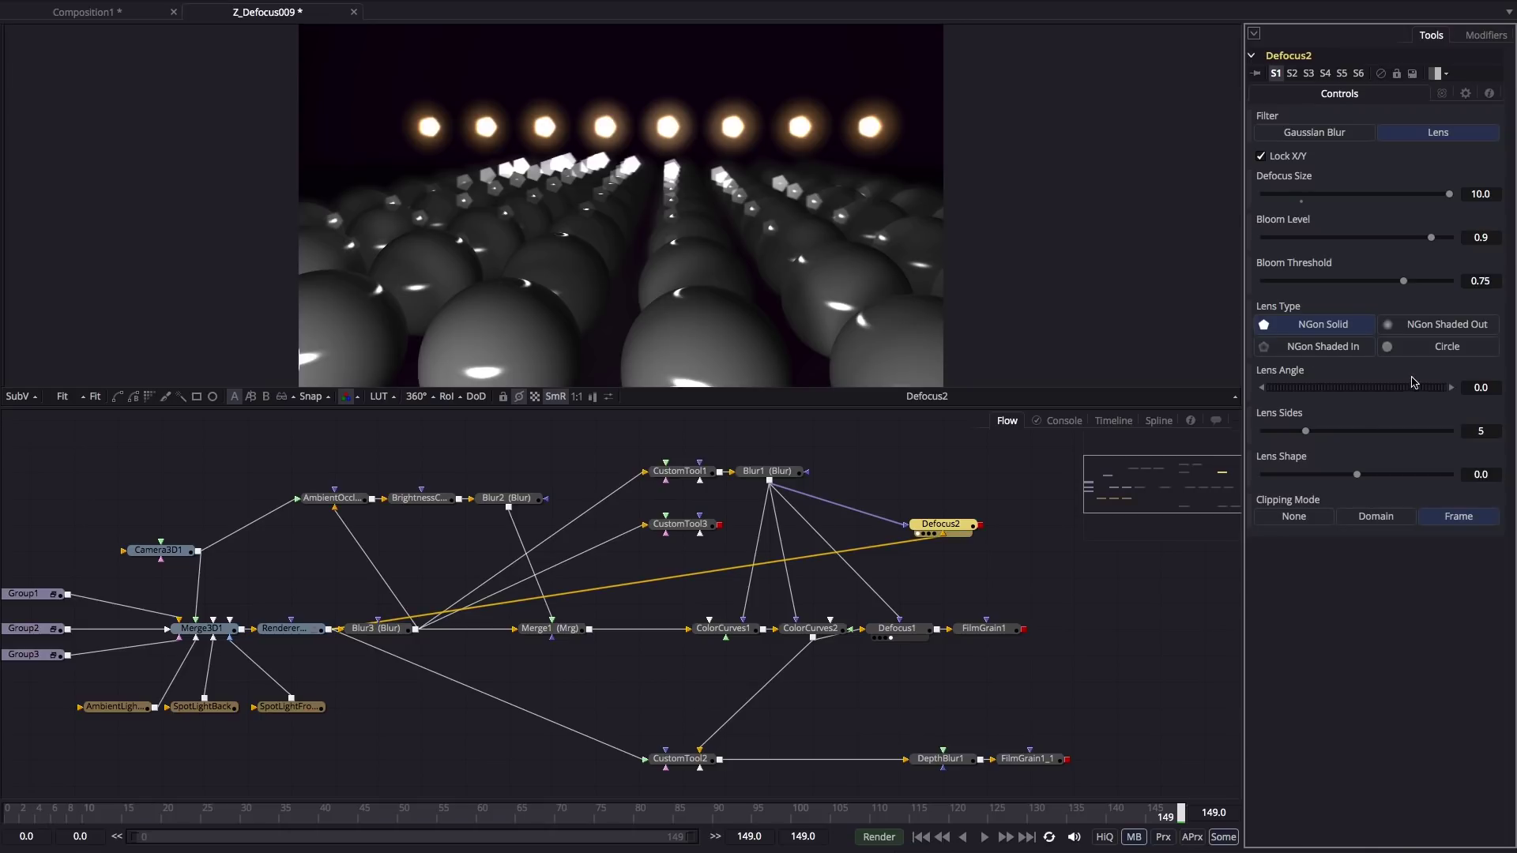
pyautogui.moveTo(1346, 392); pyautogui.dragTo(1298, 395)
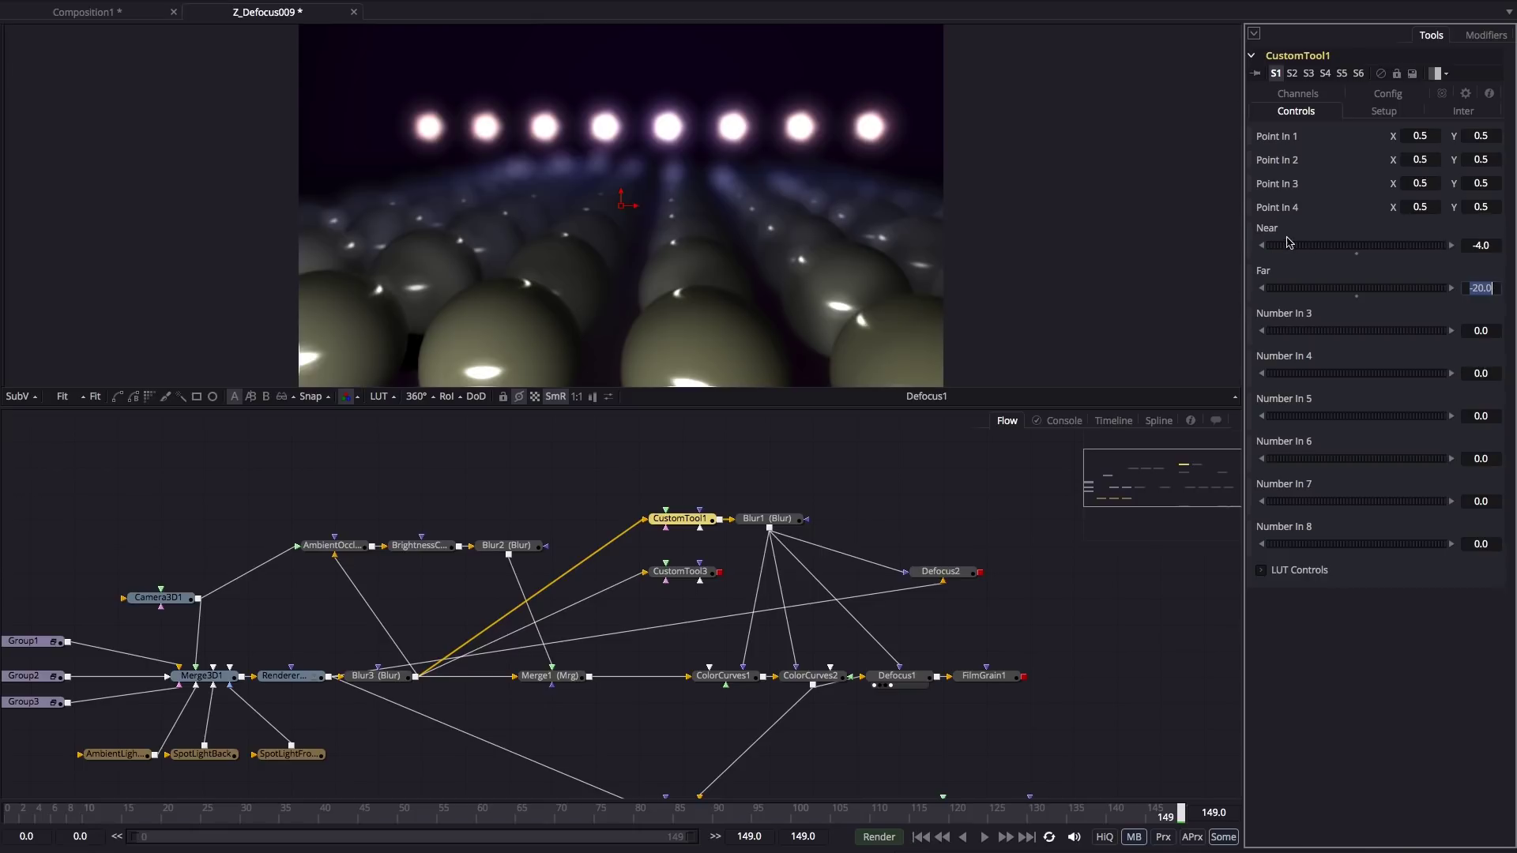
# Try a Near value of -8.0 in CustomTool1 while viewing Defocus1
pyautogui.click(1495, 245)
pyautogui.write('-8')
pyautogui.press('Tab')
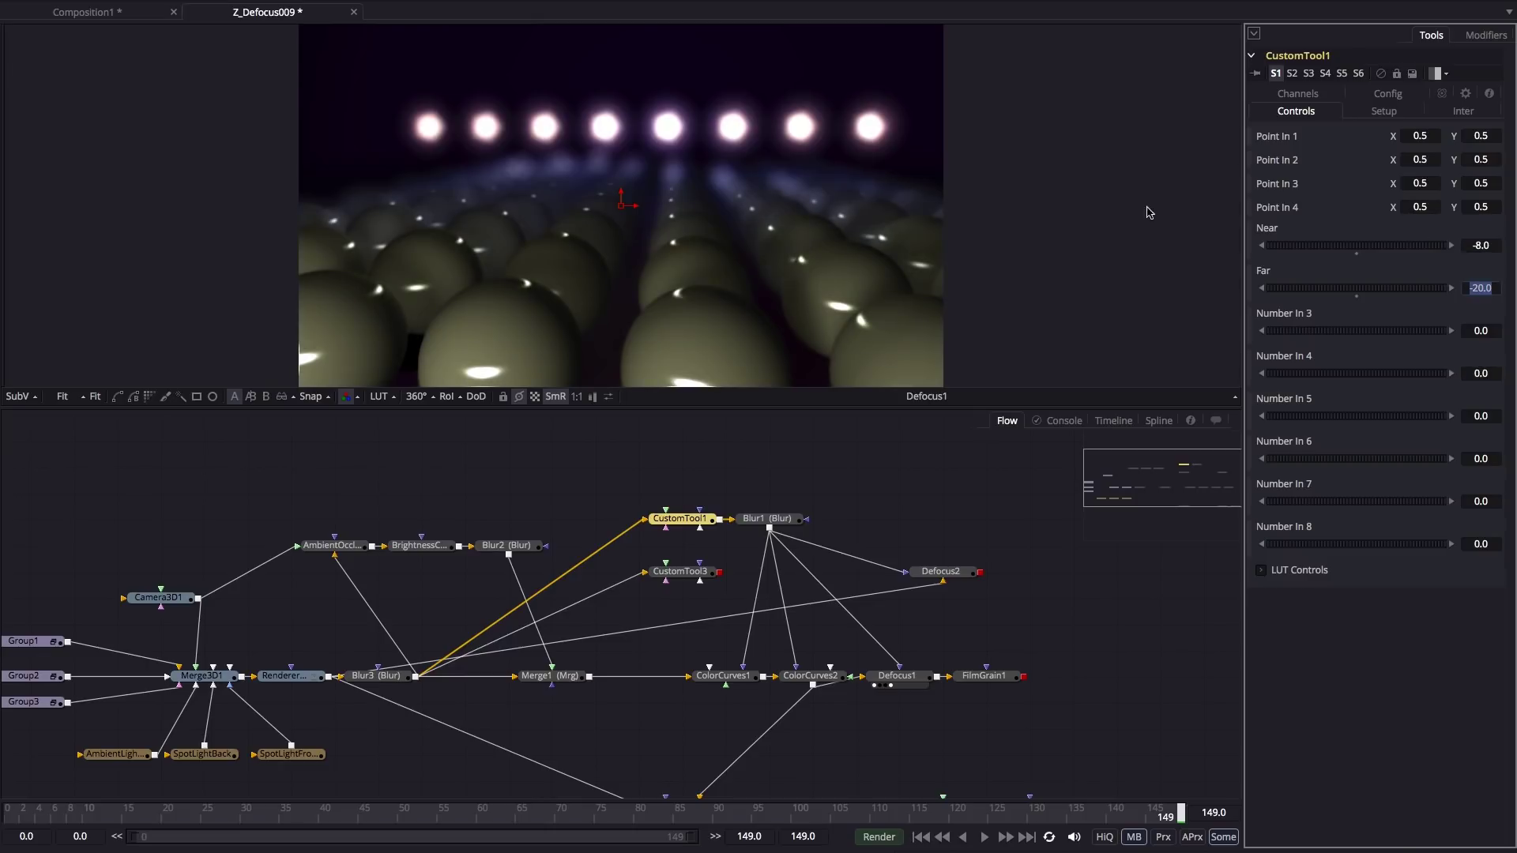
# Set CustomTool1's Near value to -15.0 and begin entering a new negative Far value
pyautogui.click(1482, 243)
pyautogui.write('-15')
pyautogui.press('Tab')
pyautogui.write('-')
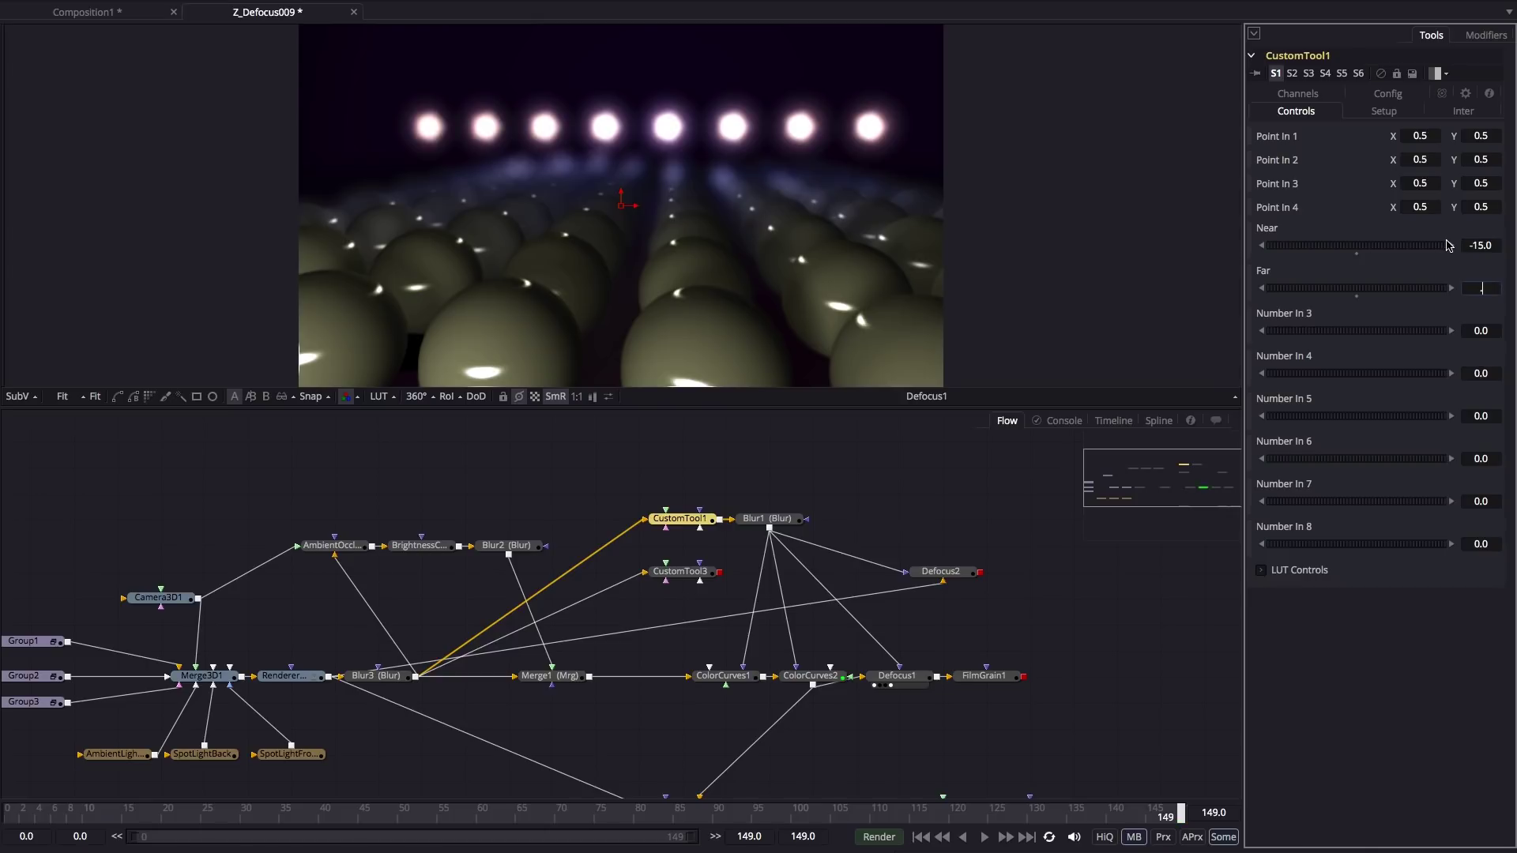